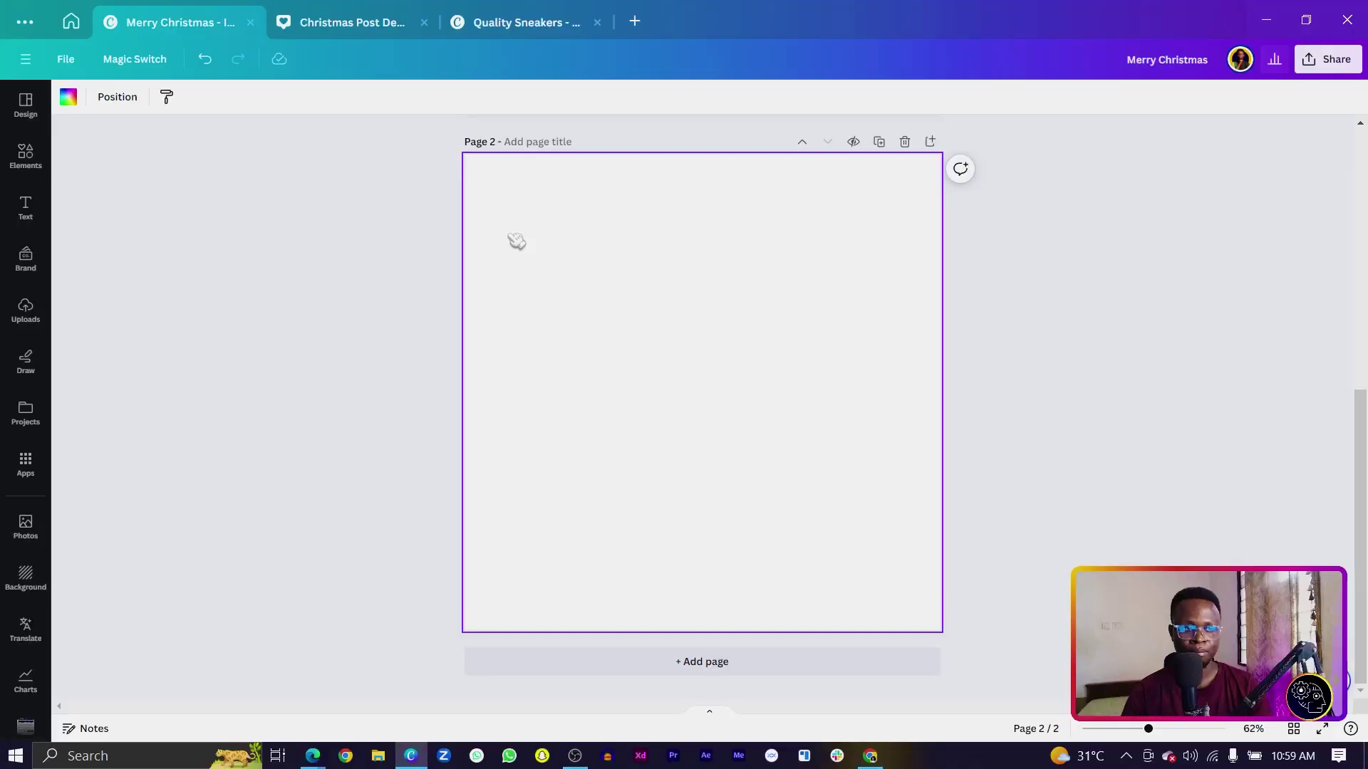
# Make the page background a radial gradient starting from a deep red shade
pyautogui.click(69, 97)
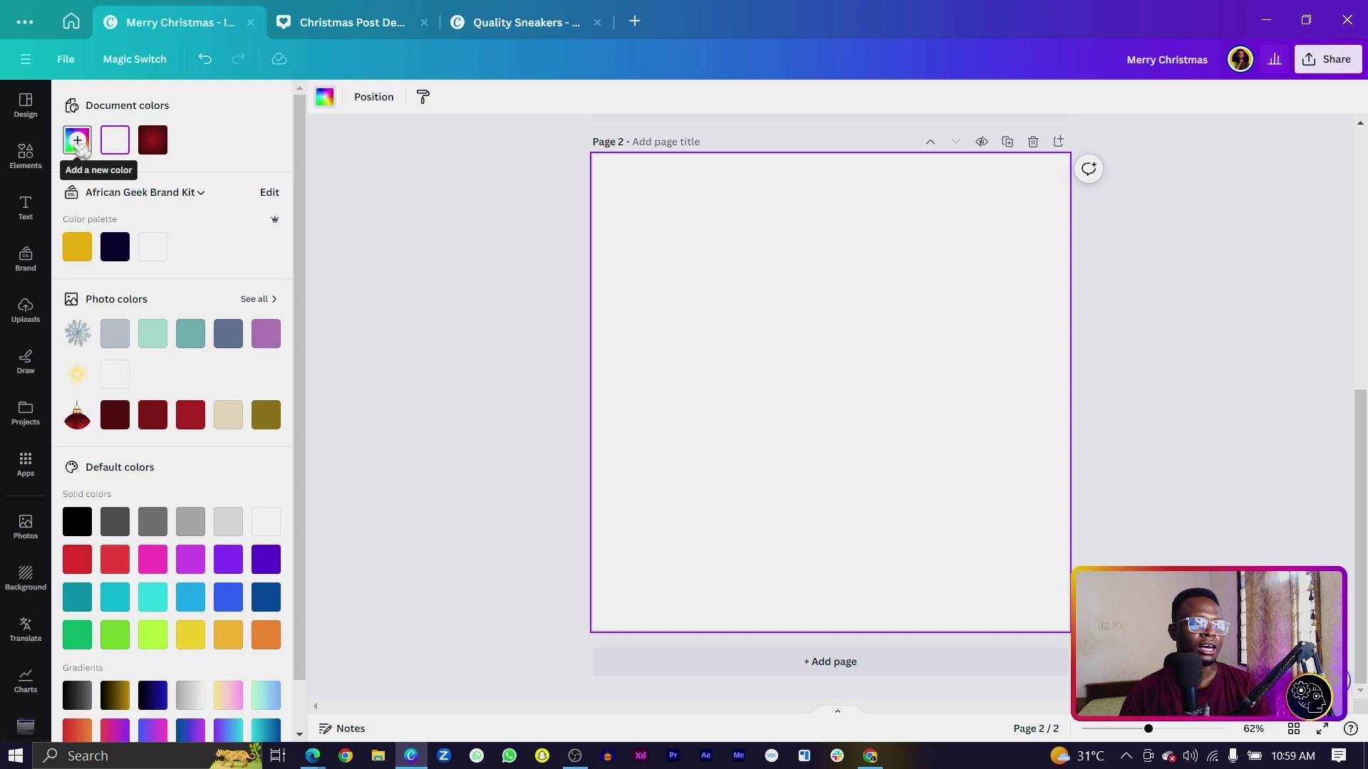
pyautogui.click(78, 141)
pyautogui.moveTo(168, 238); pyautogui.dragTo(299, 241)
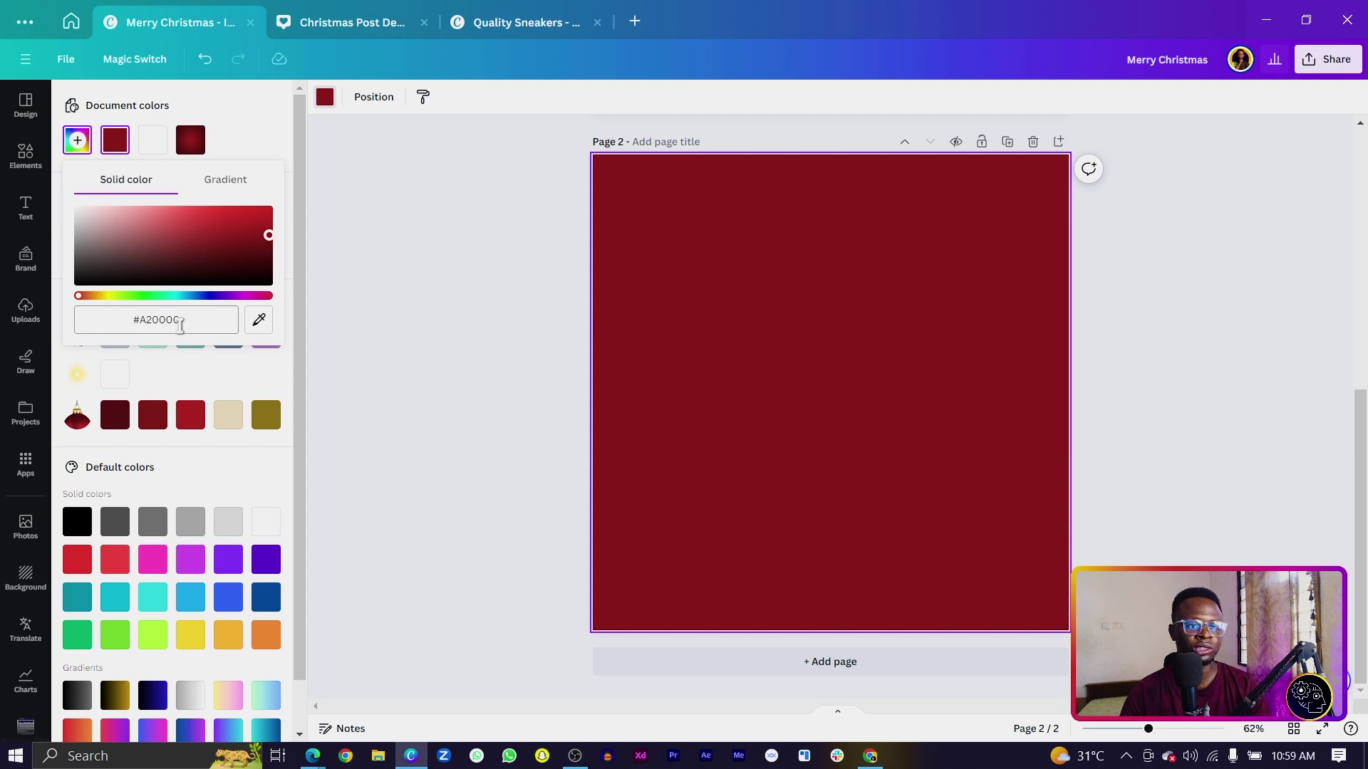
pyautogui.click(220, 183)
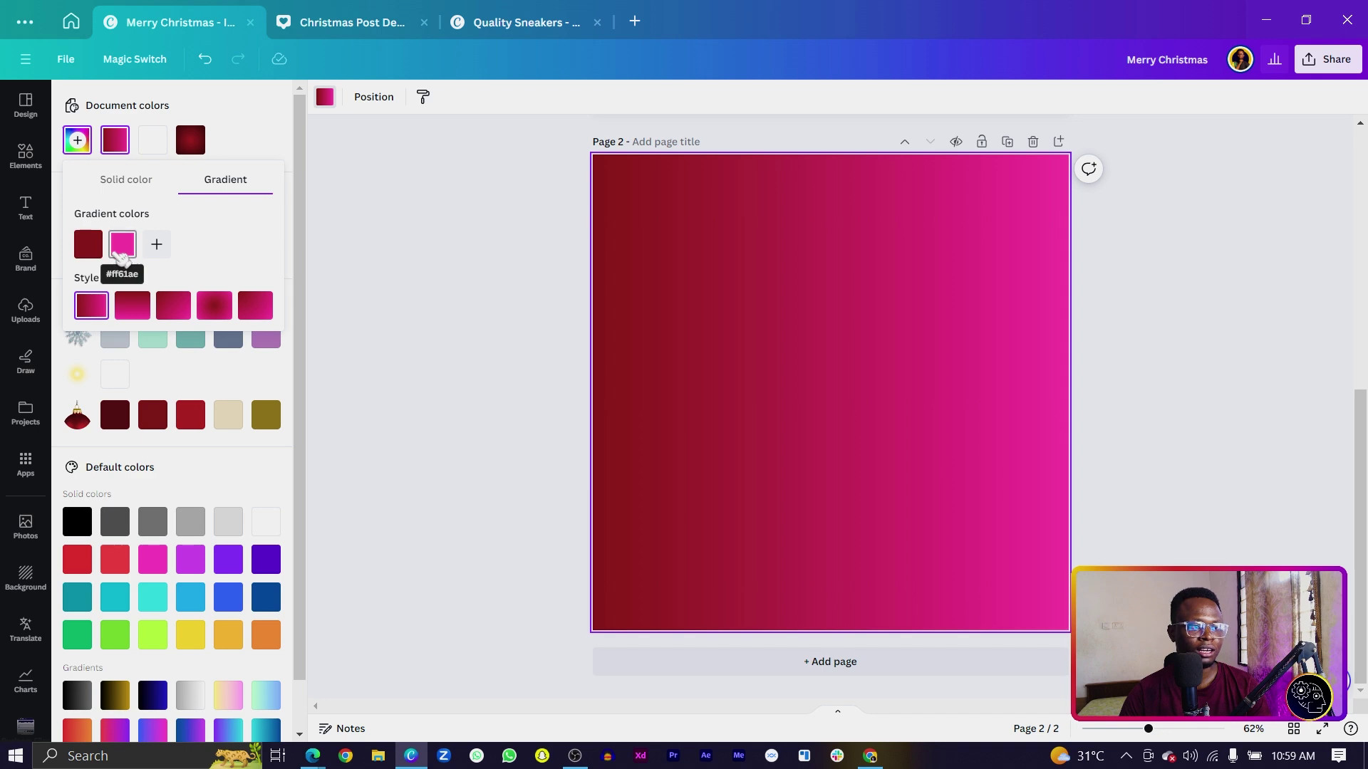
pyautogui.click(221, 308)
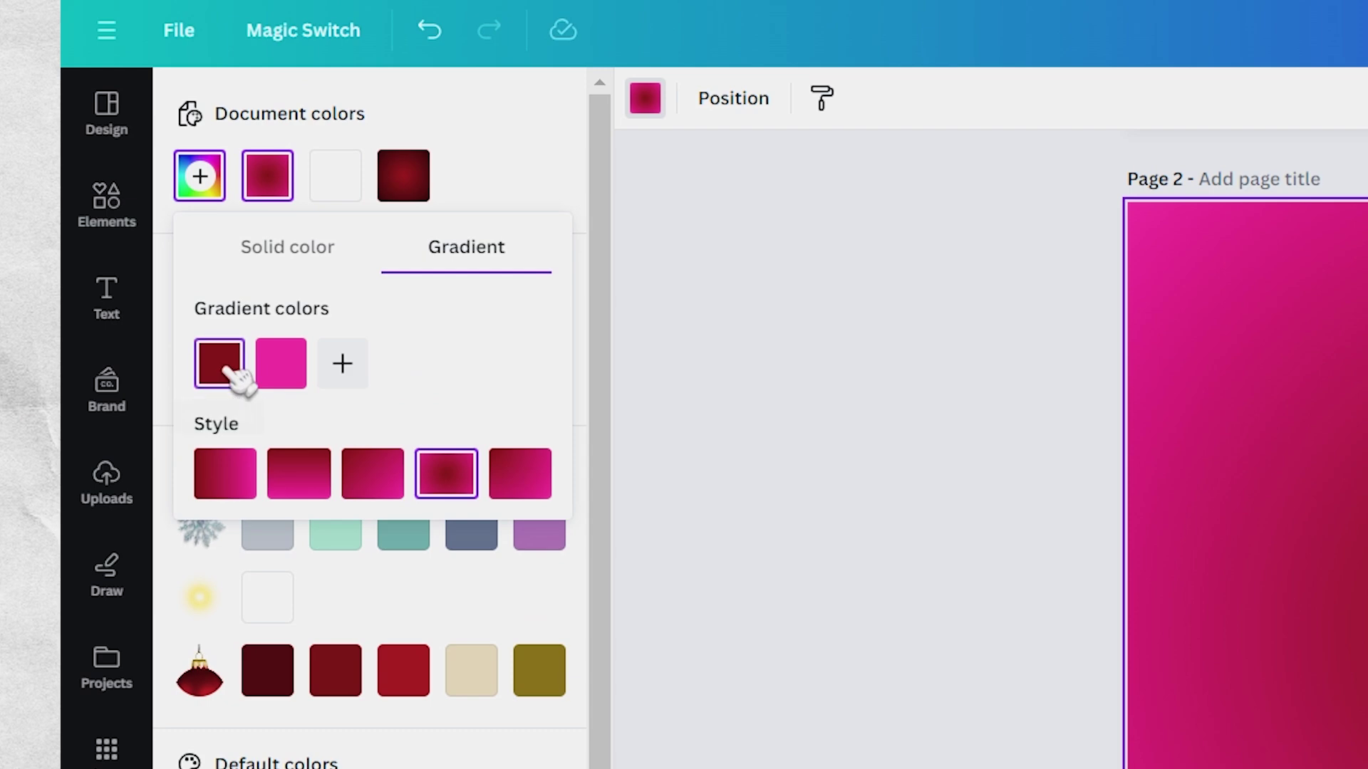
# Set the gradient stops to #A20000 at the centre and near-black red at the edges
pyautogui.moveTo(90, 243); pyautogui.dragTo(136, 252)
pyautogui.moveTo(307, 378); pyautogui.dragTo(298, 372)
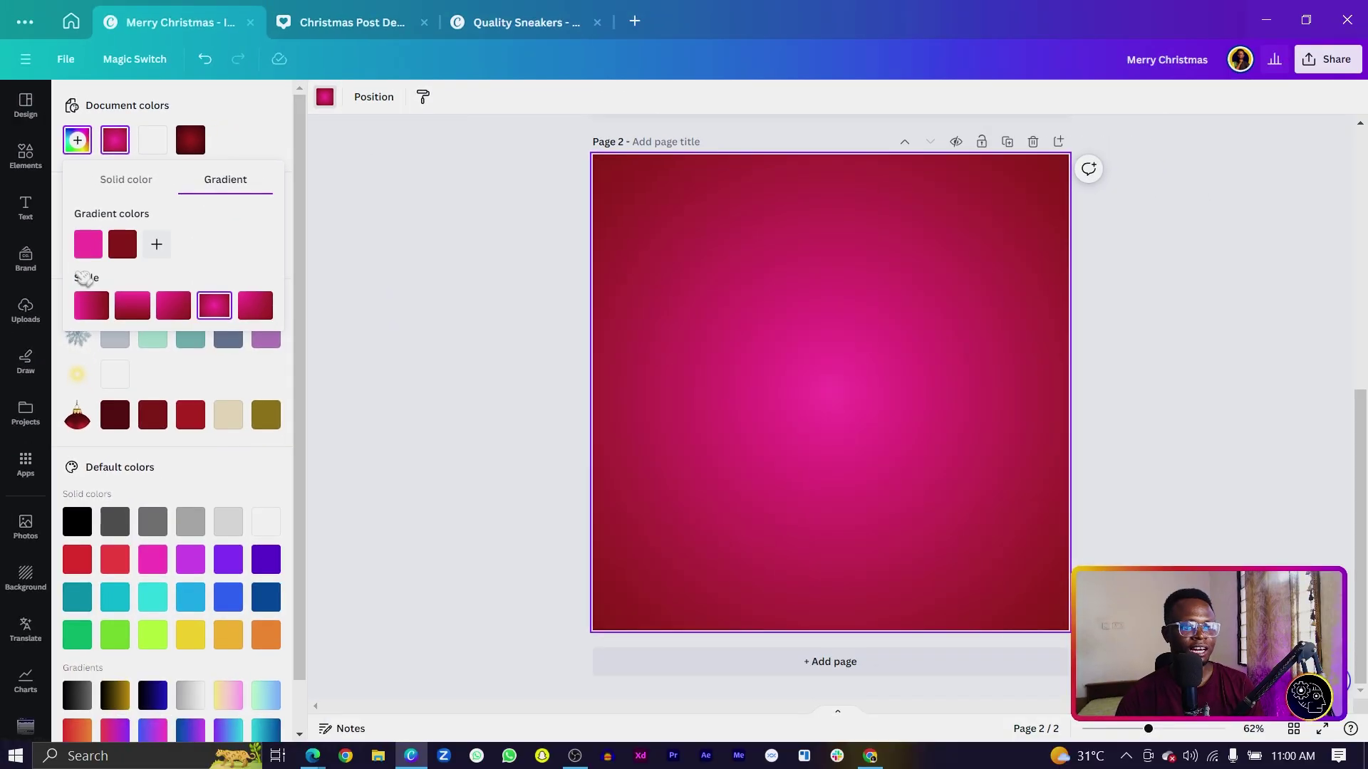
pyautogui.click(88, 244)
pyautogui.click(270, 403)
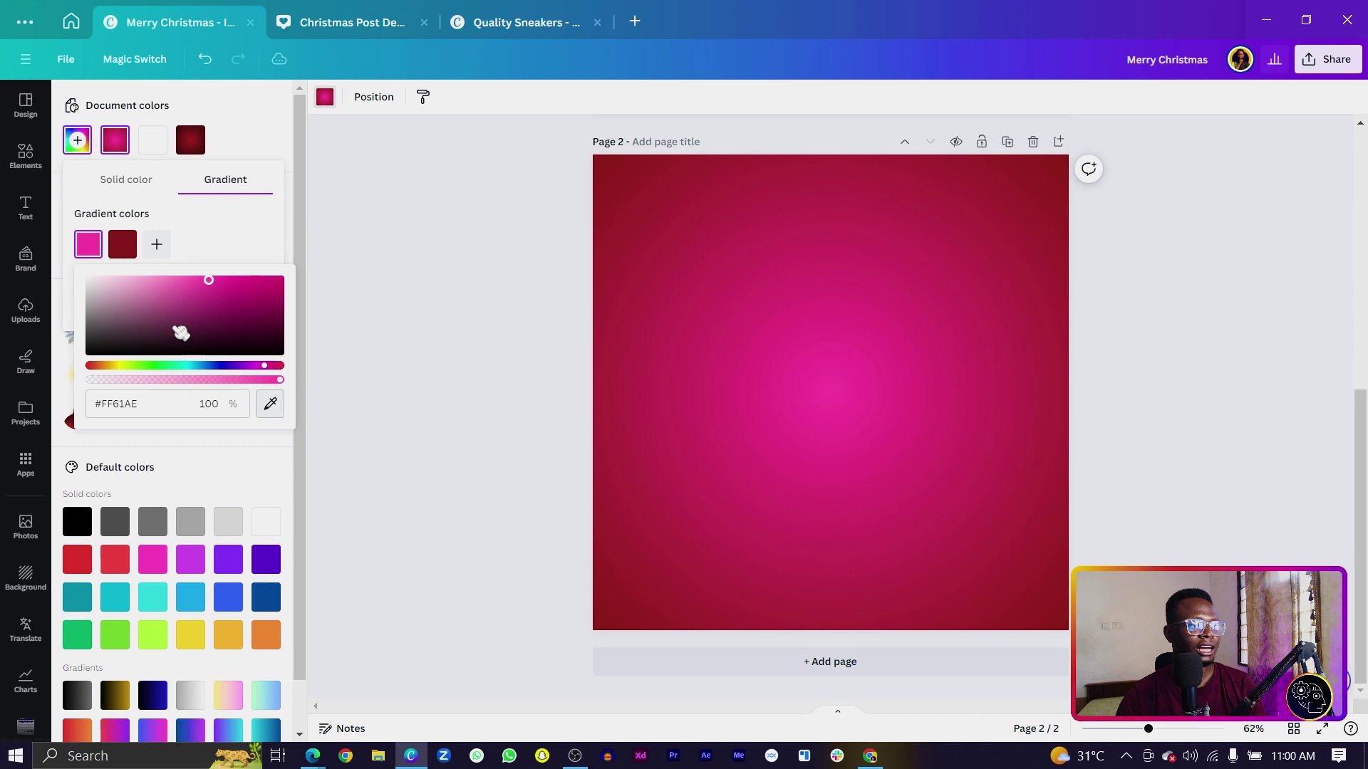
pyautogui.click(121, 245)
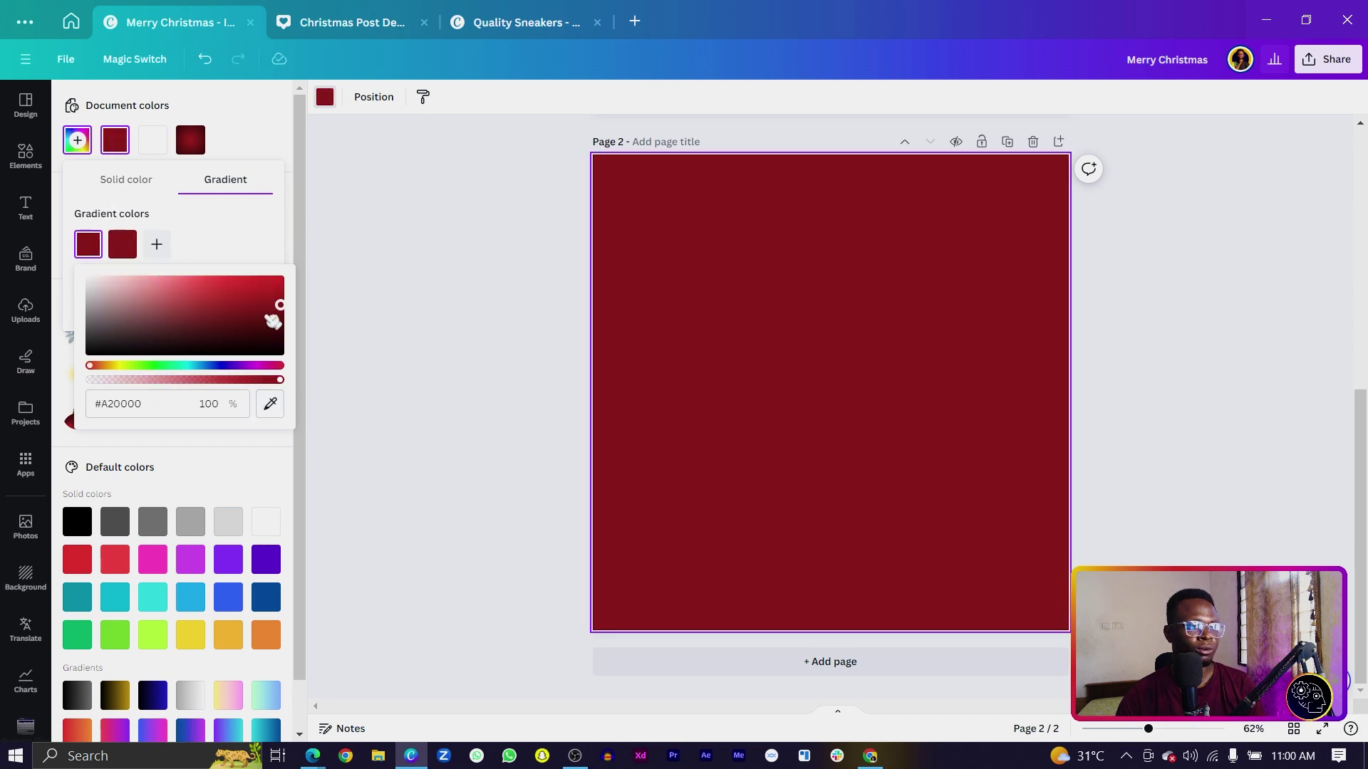
pyautogui.moveTo(287, 307); pyautogui.dragTo(296, 340)
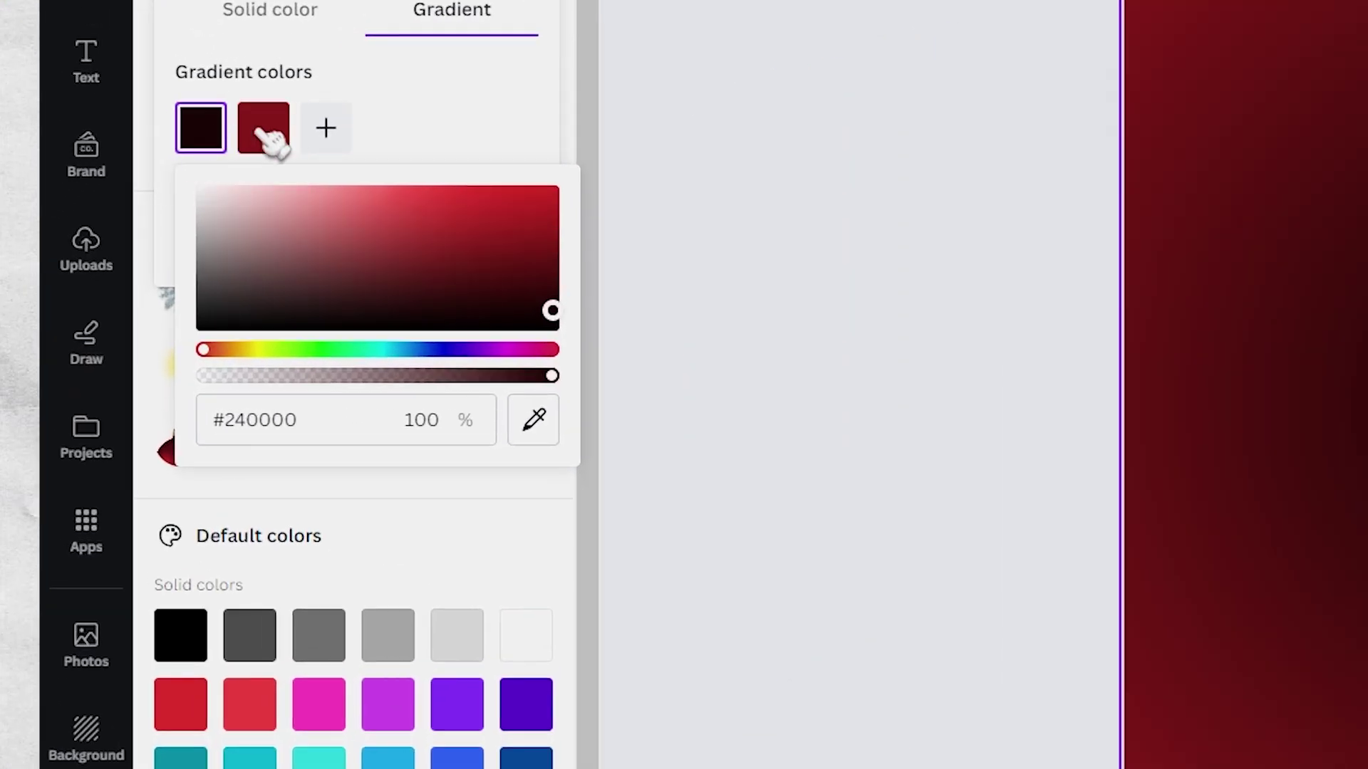
pyautogui.click(265, 128)
pyautogui.moveTo(262, 129); pyautogui.dragTo(324, 124)
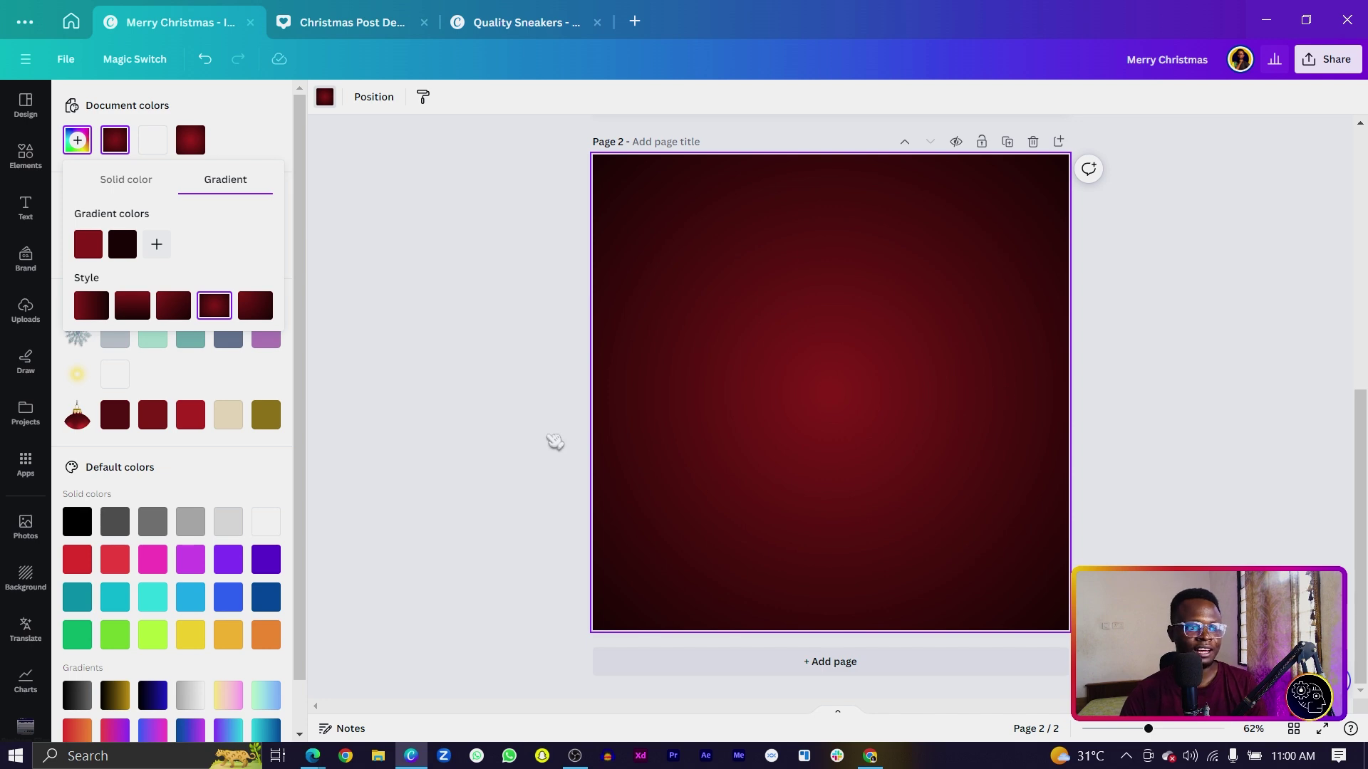
pyautogui.click(404, 416)
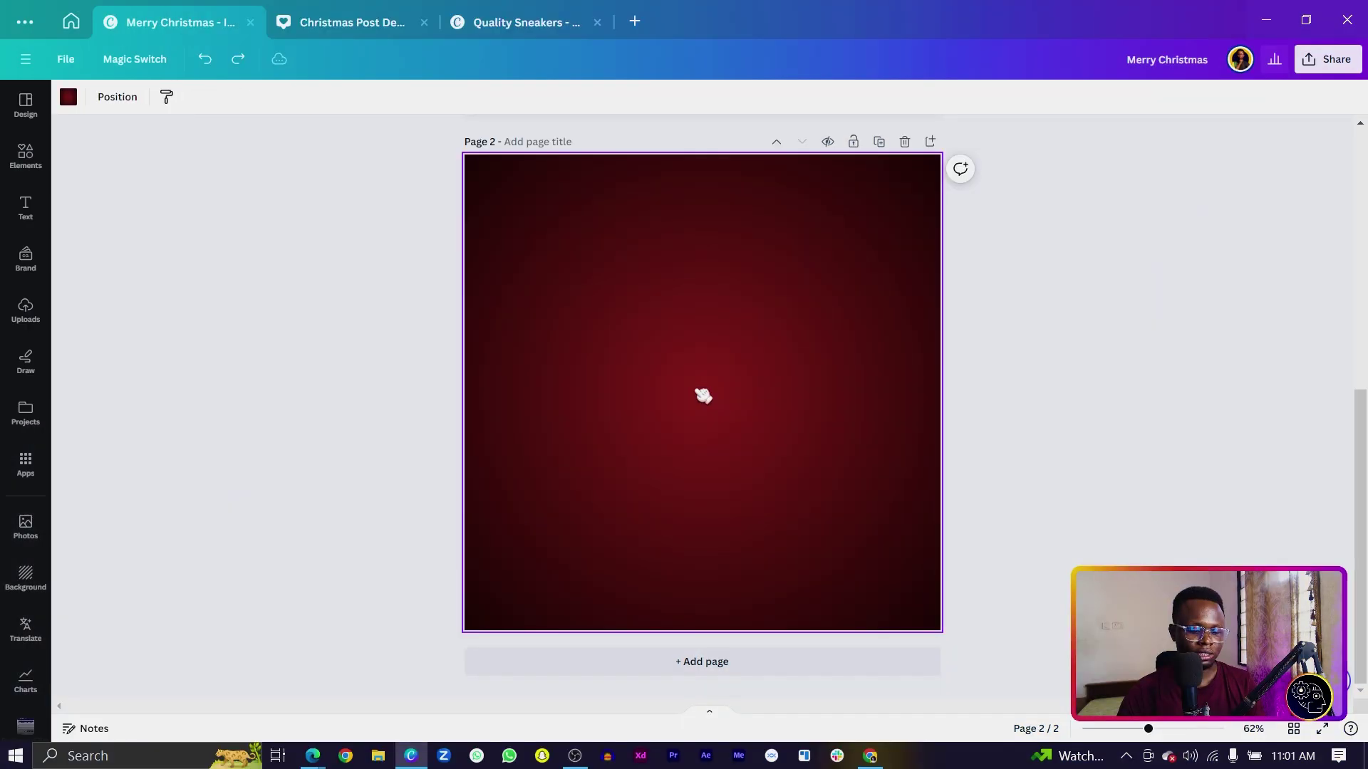
# Paste the gold-belled wreath, nudge it slightly lower, and review its Shadows settings
pyautogui.hotkey('ctrl', 'v')
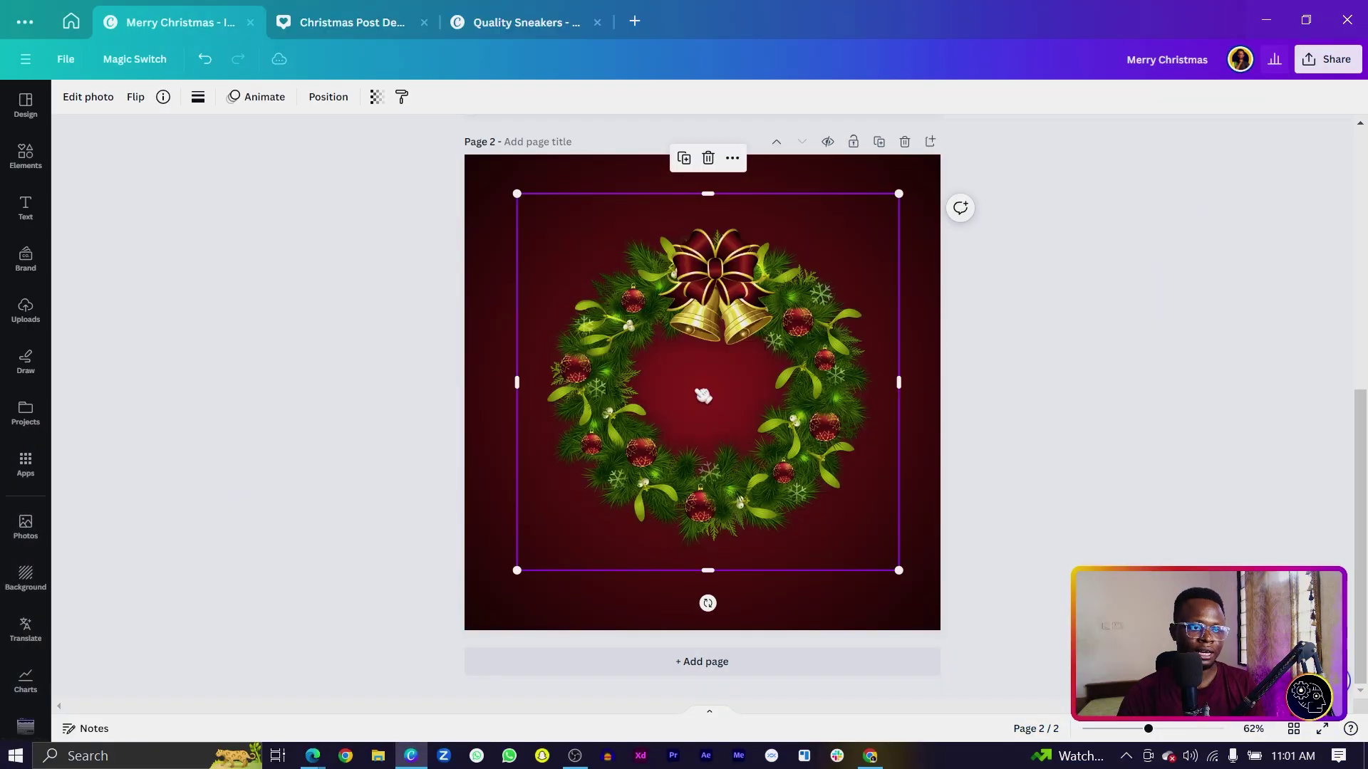
pyautogui.moveTo(673, 449); pyautogui.dragTo(668, 452)
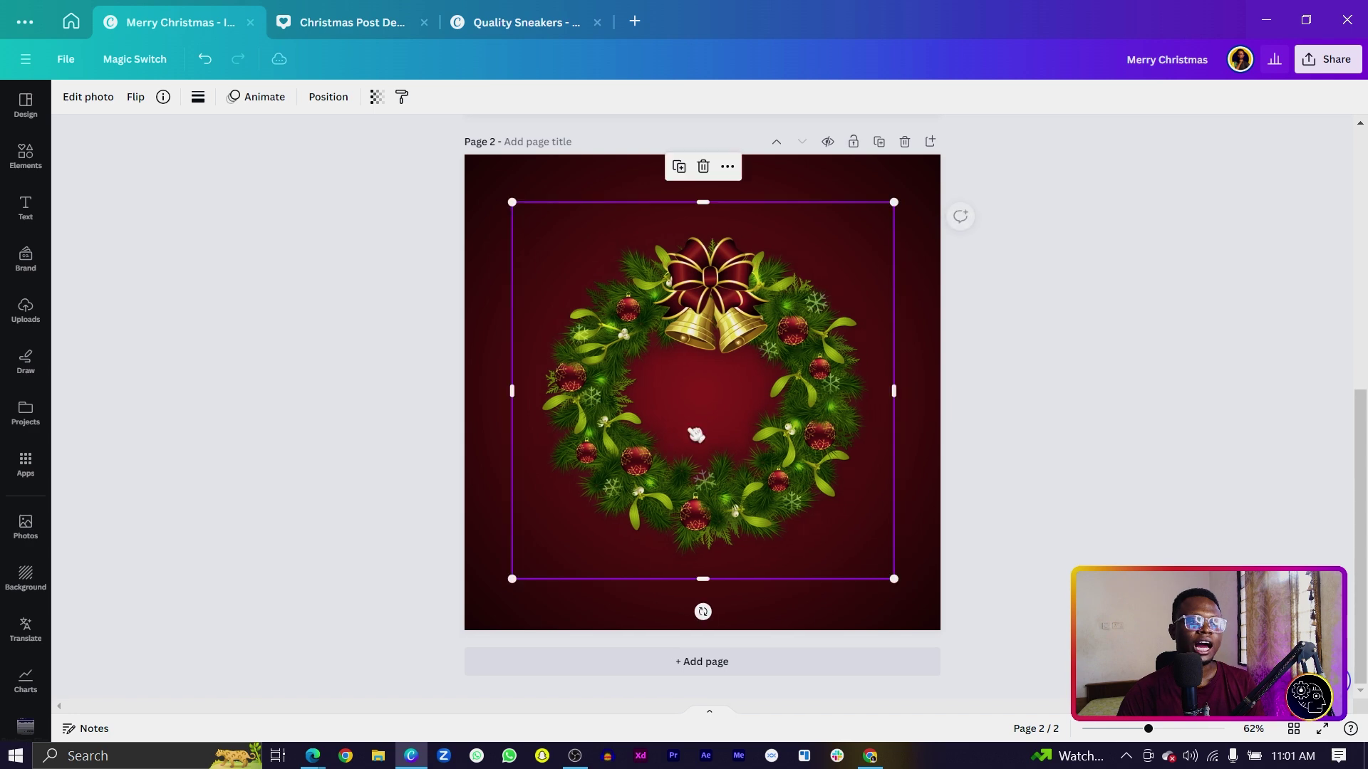
pyautogui.click(88, 97)
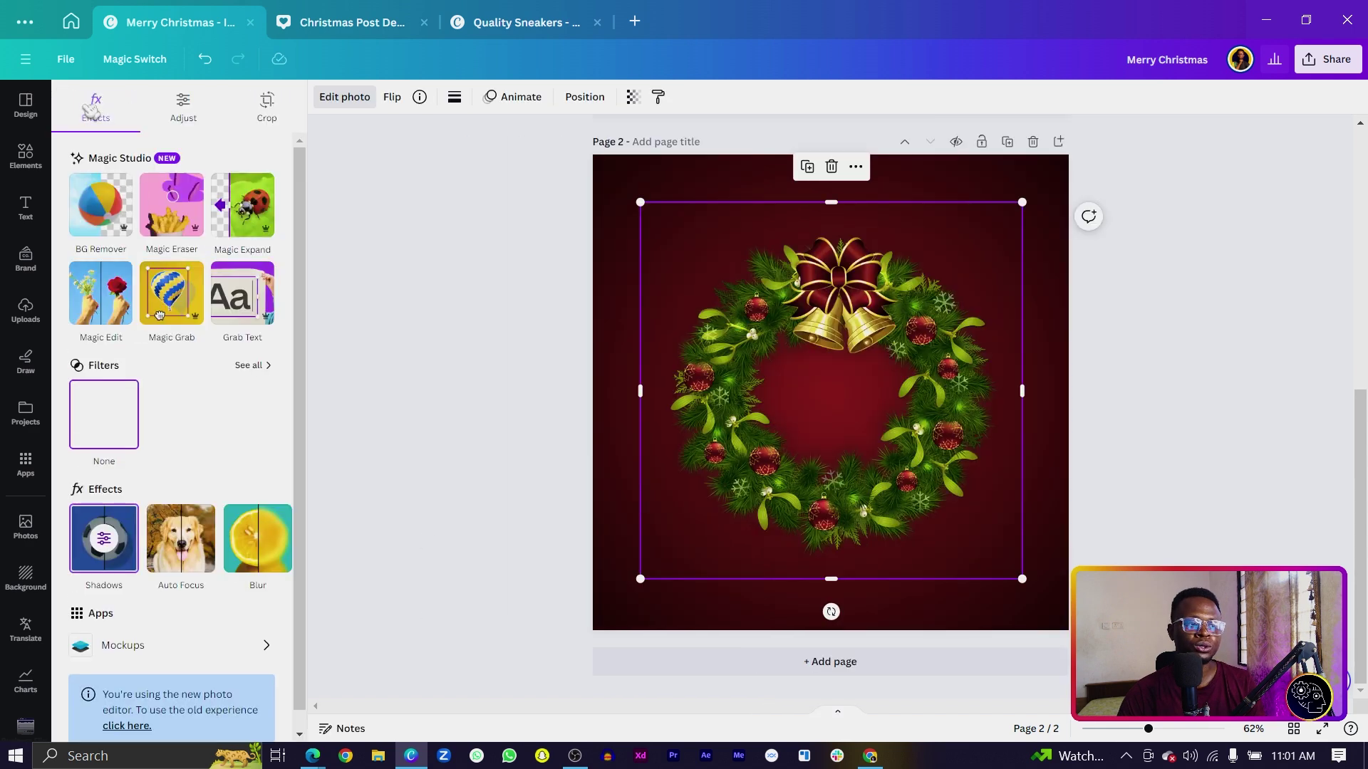
pyautogui.click(104, 549)
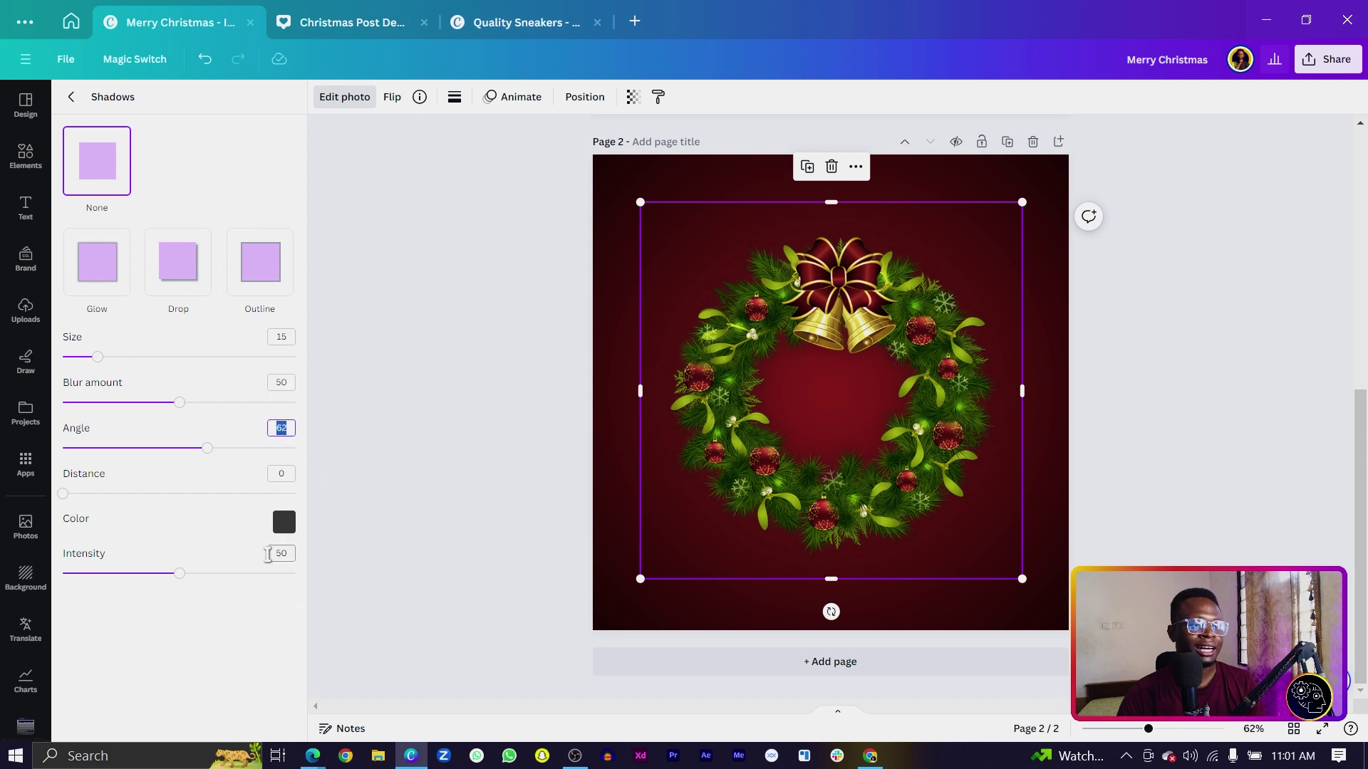
pyautogui.press('Escape')
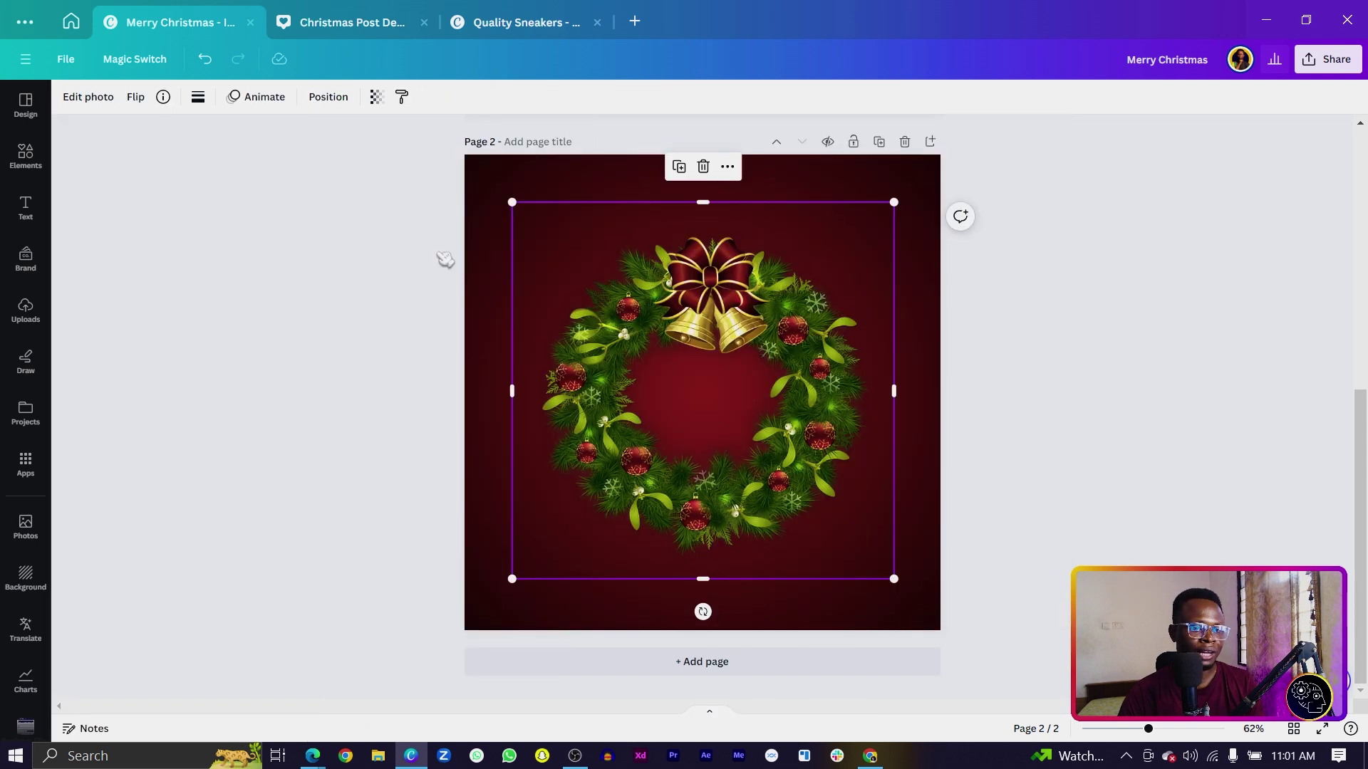
pyautogui.press('Escape')
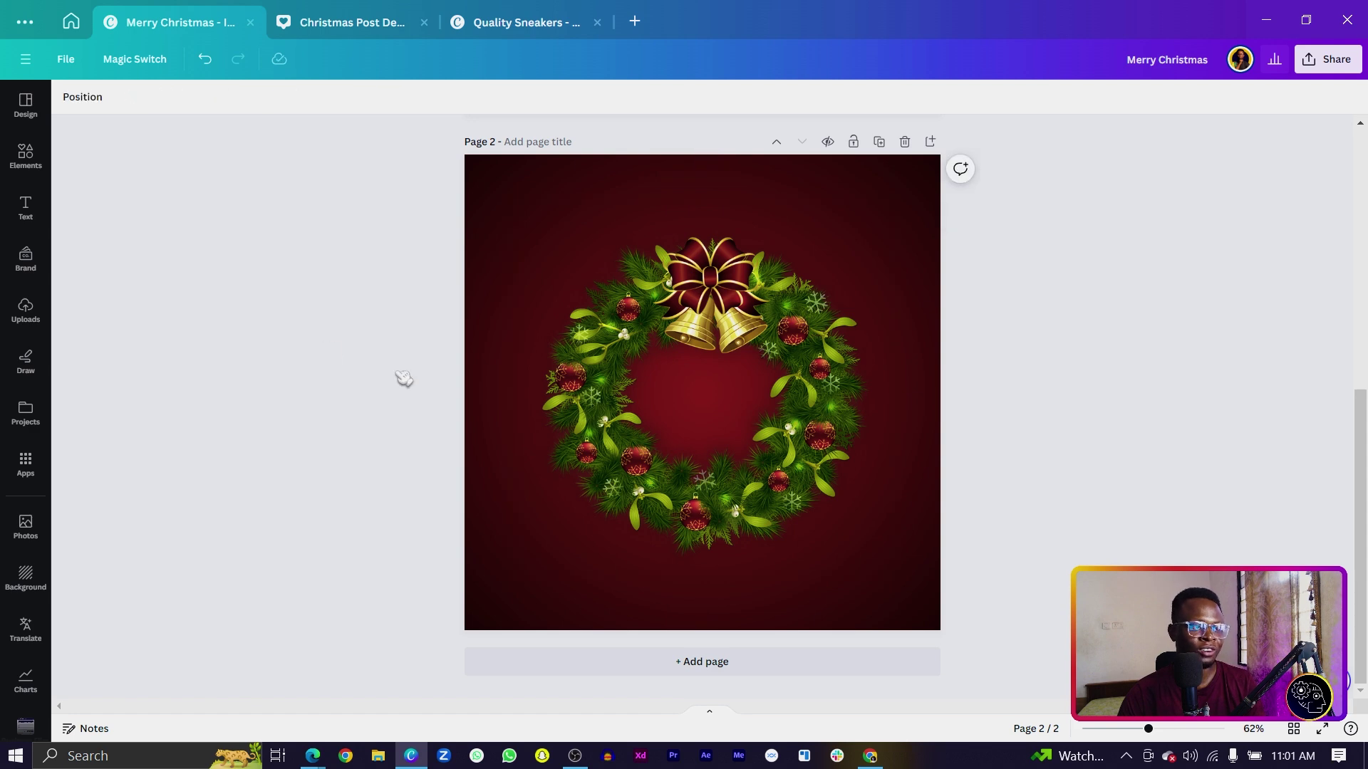
# Add the red ornament photo from a 'christmas ball' search, enlarged over the wreath's centre
pyautogui.click(53, 157)
pyautogui.click(168, 108)
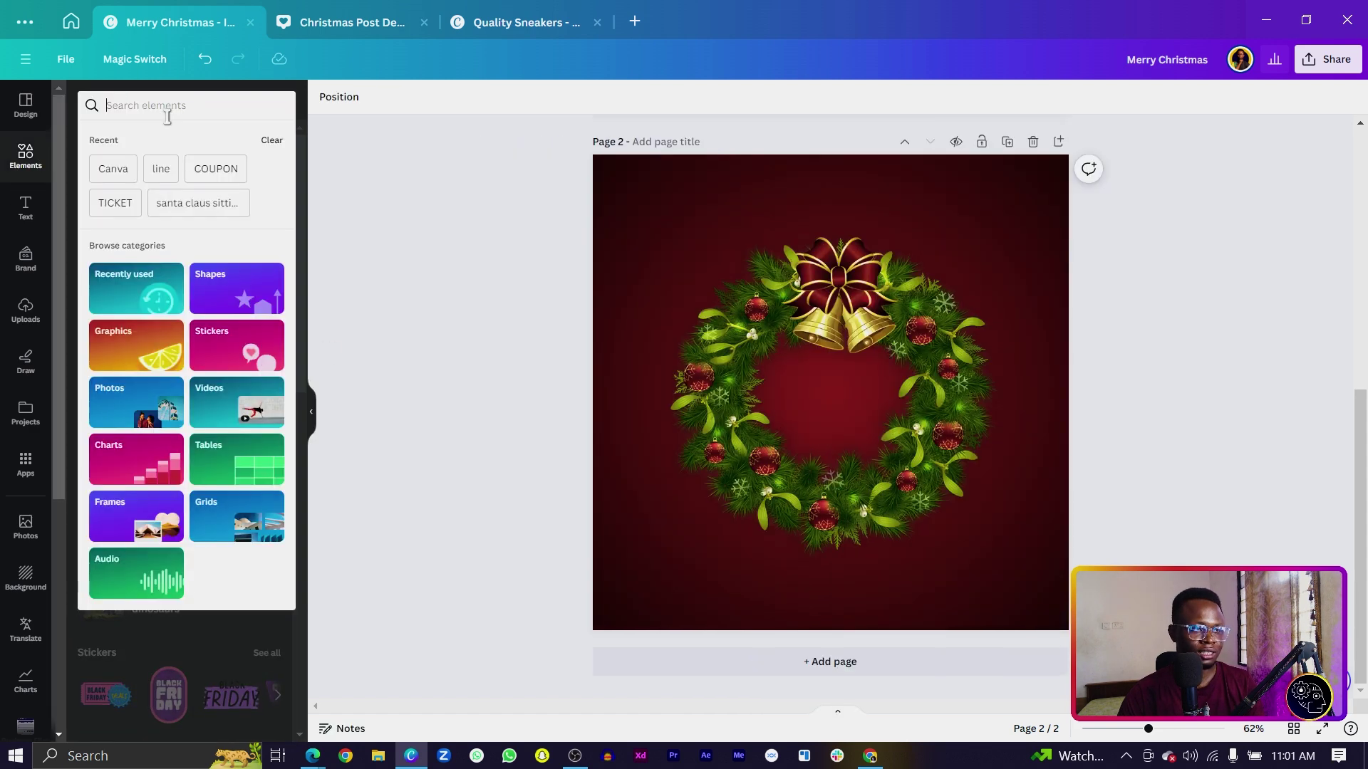
pyautogui.write('christ')
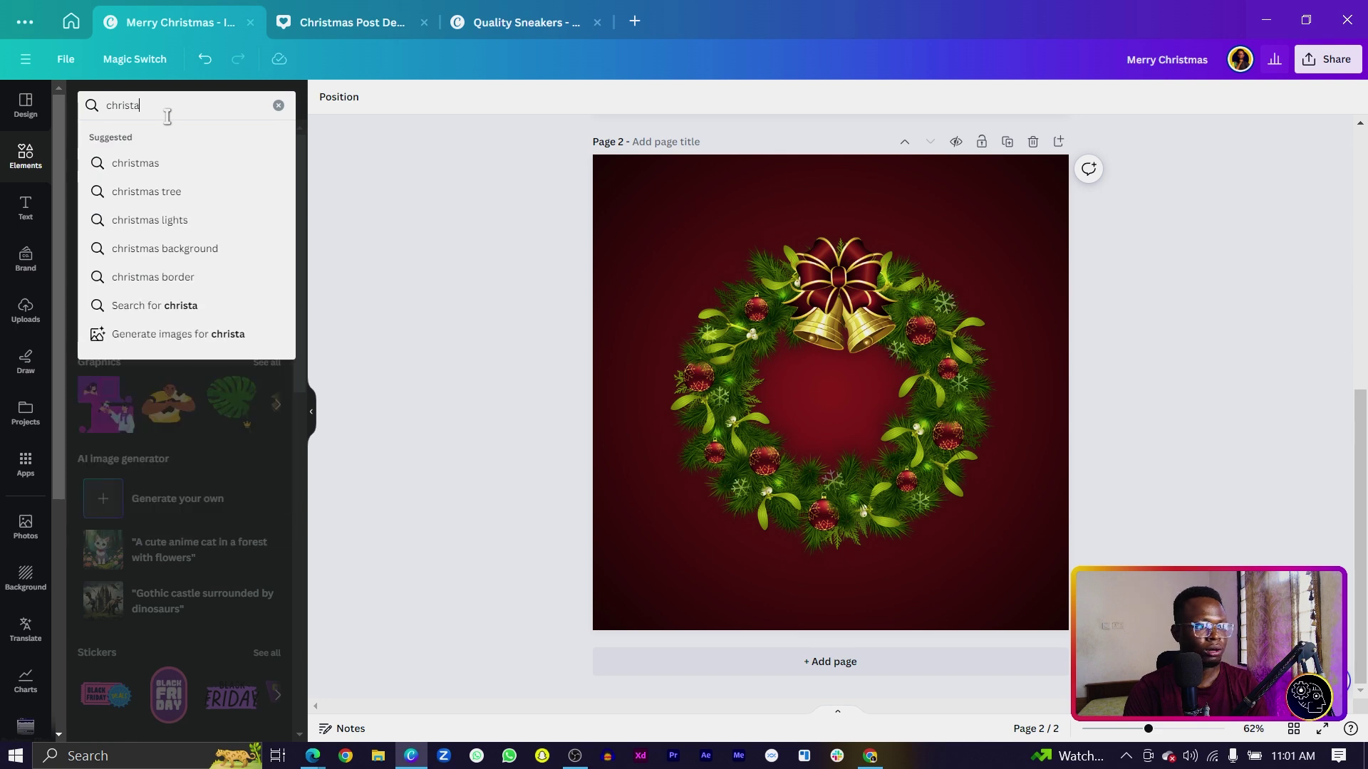
pyautogui.write('mas ball')
pyautogui.press('Return')
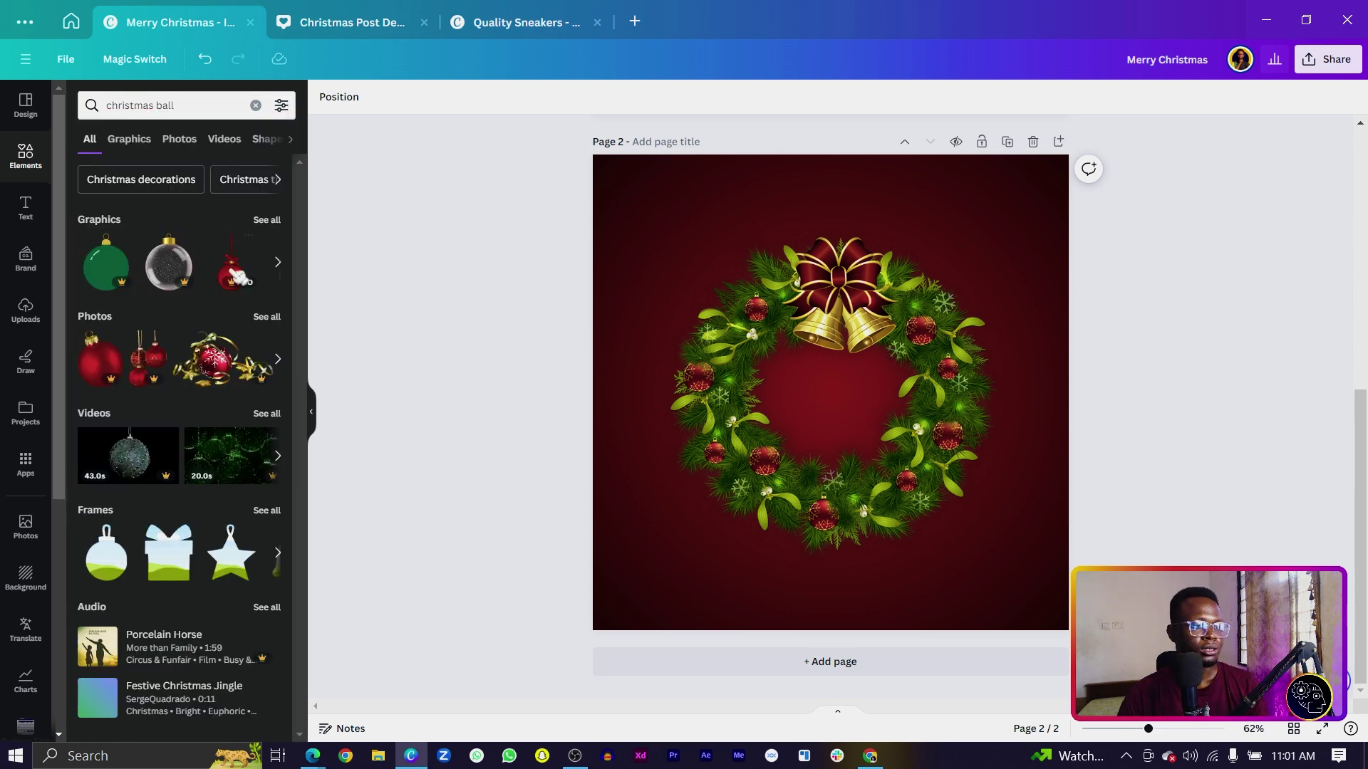
pyautogui.click(267, 317)
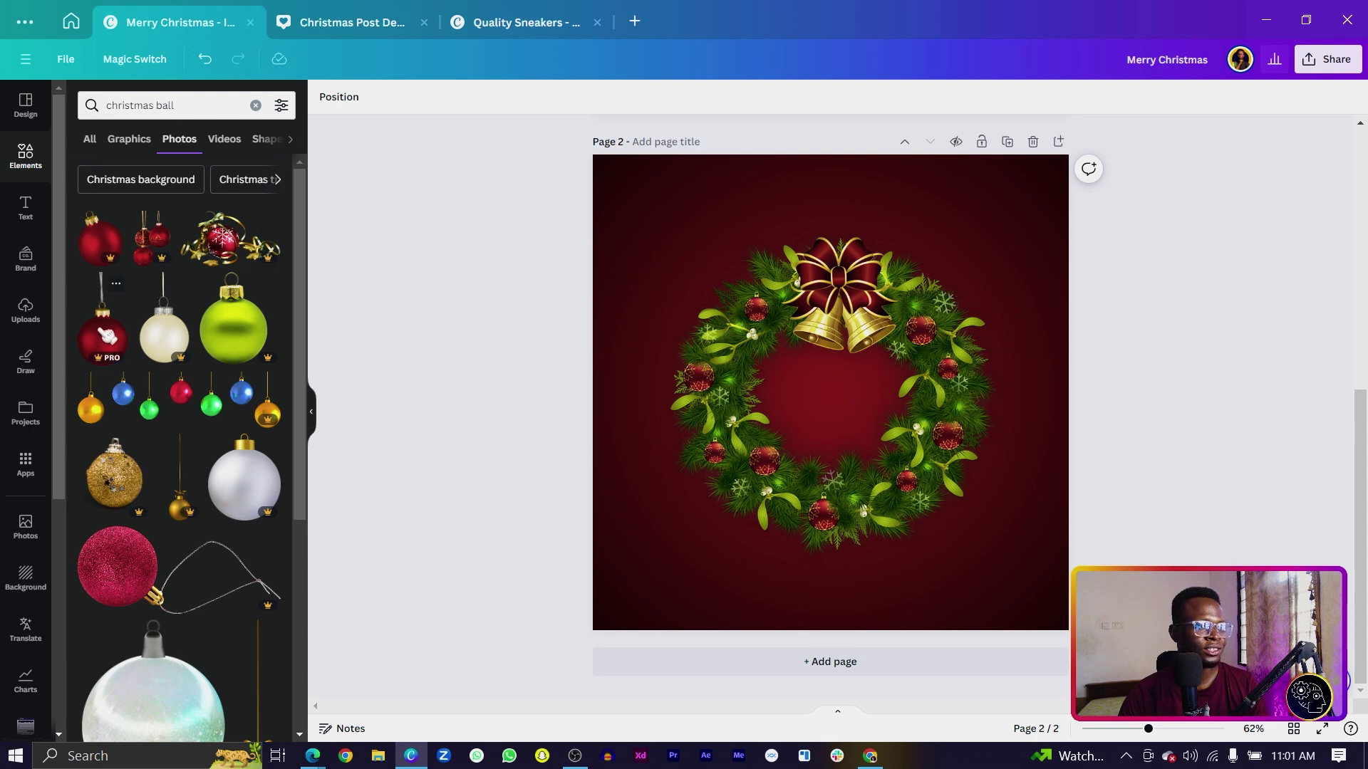
pyautogui.click(107, 335)
pyautogui.moveTo(773, 544); pyautogui.dragTo(719, 536)
pyautogui.moveTo(855, 407)
pyautogui.mouseDown()
pyautogui.moveTo(870, 406)
pyautogui.moveTo(857, 391)
pyautogui.mouseUp()
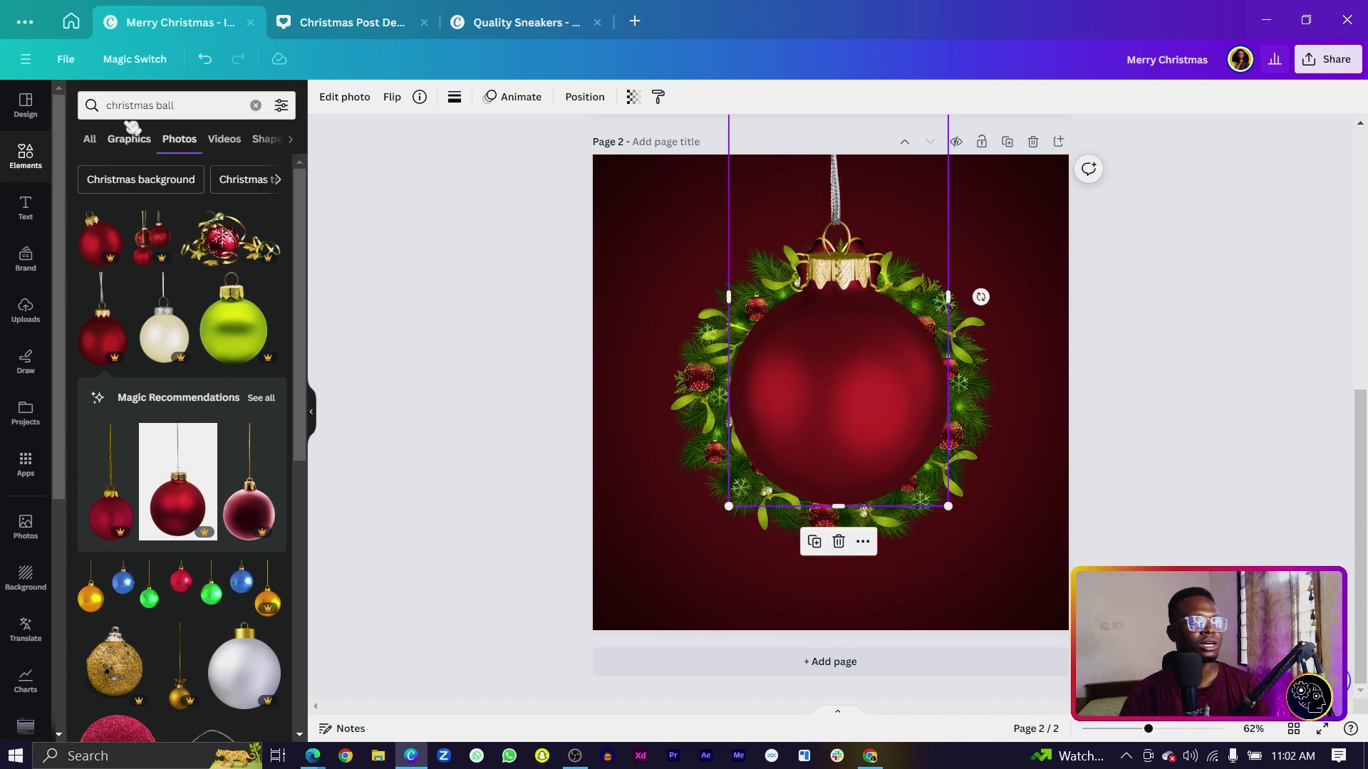
pyautogui.moveTo(187, 104); pyautogui.dragTo(90, 104)
# Add the pink-blue circle photo from a 'circle' search, sized to fit the ornament
pyautogui.write('circle')
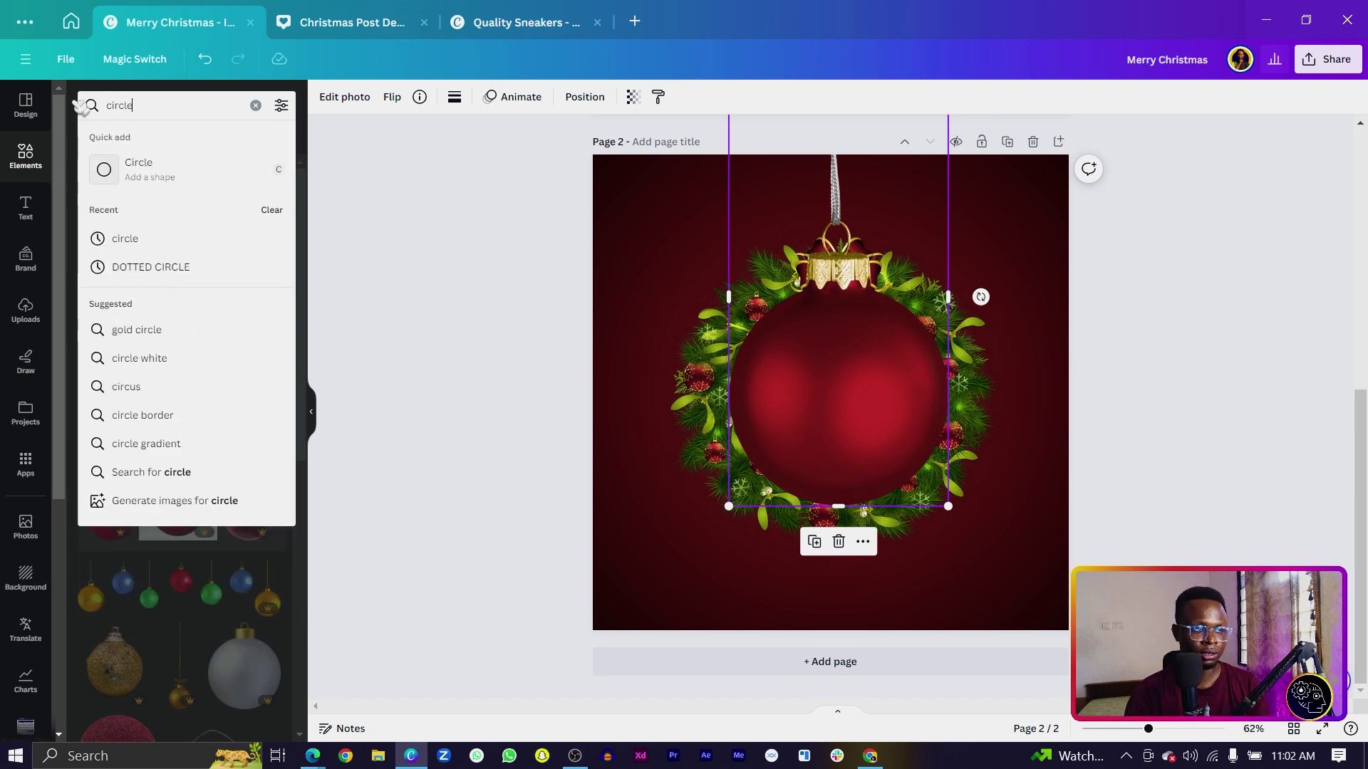
pyautogui.press('Return')
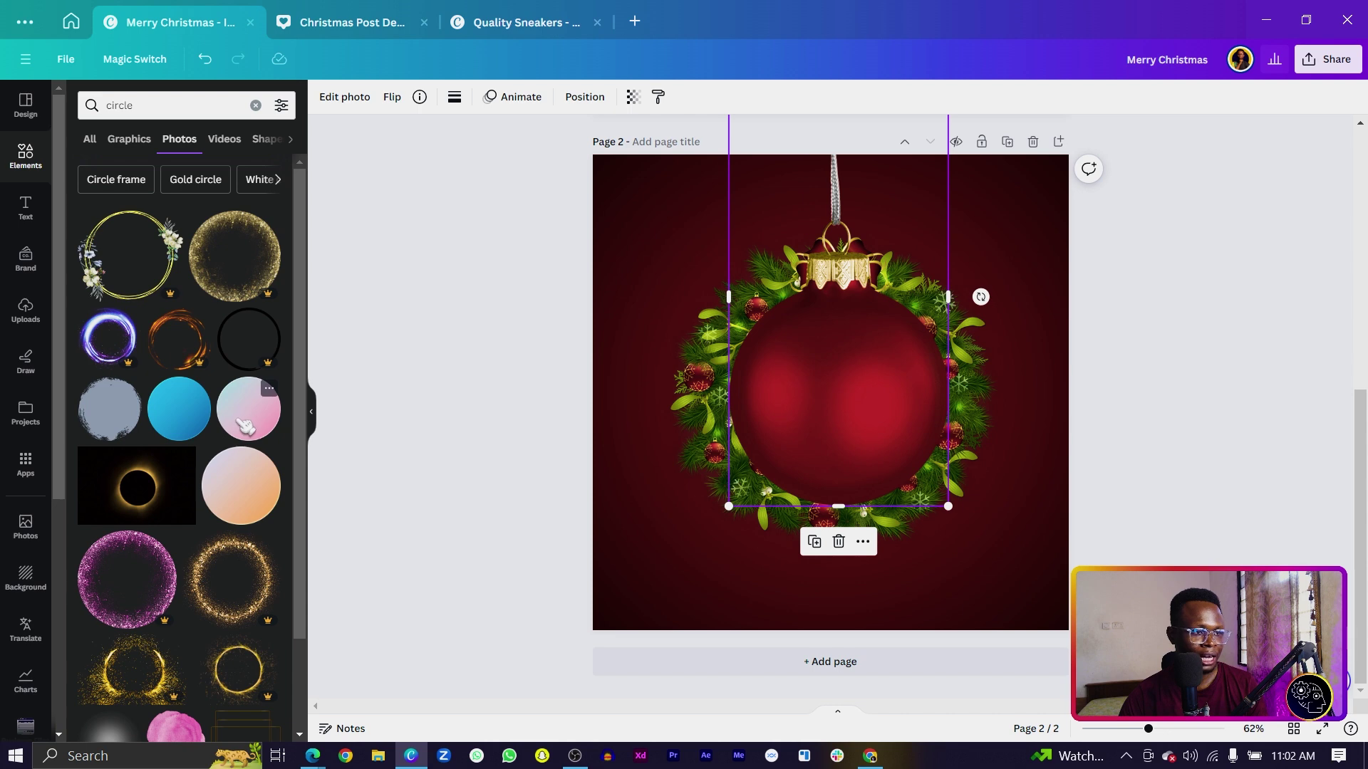
pyautogui.click(265, 426)
pyautogui.moveTo(848, 292); pyautogui.dragTo(848, 414)
pyautogui.hotkey('ctrl', 'z')
pyautogui.moveTo(722, 520); pyautogui.dragTo(819, 447)
# Give the circle a soft glow shadow with Blur 71 and Size 59
pyautogui.click(344, 97)
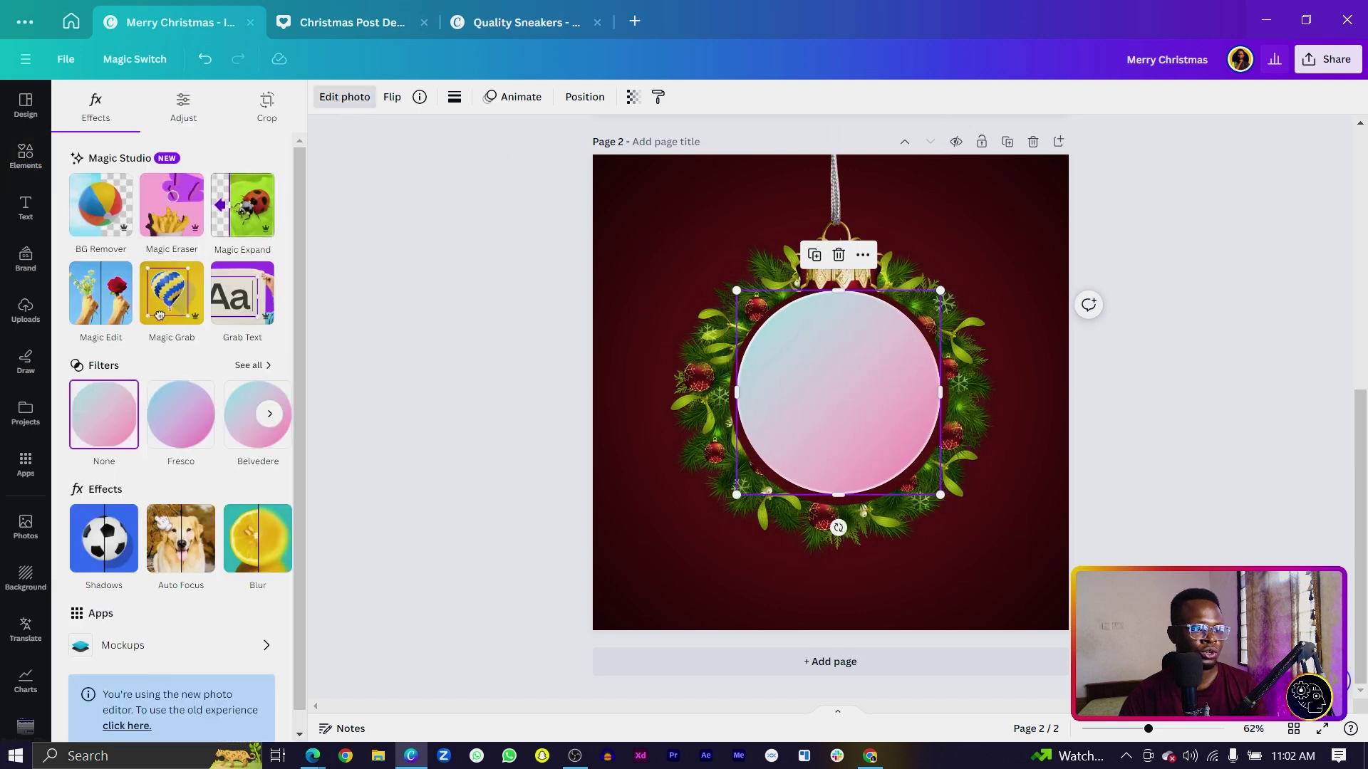
pyautogui.click(103, 534)
pyautogui.click(105, 260)
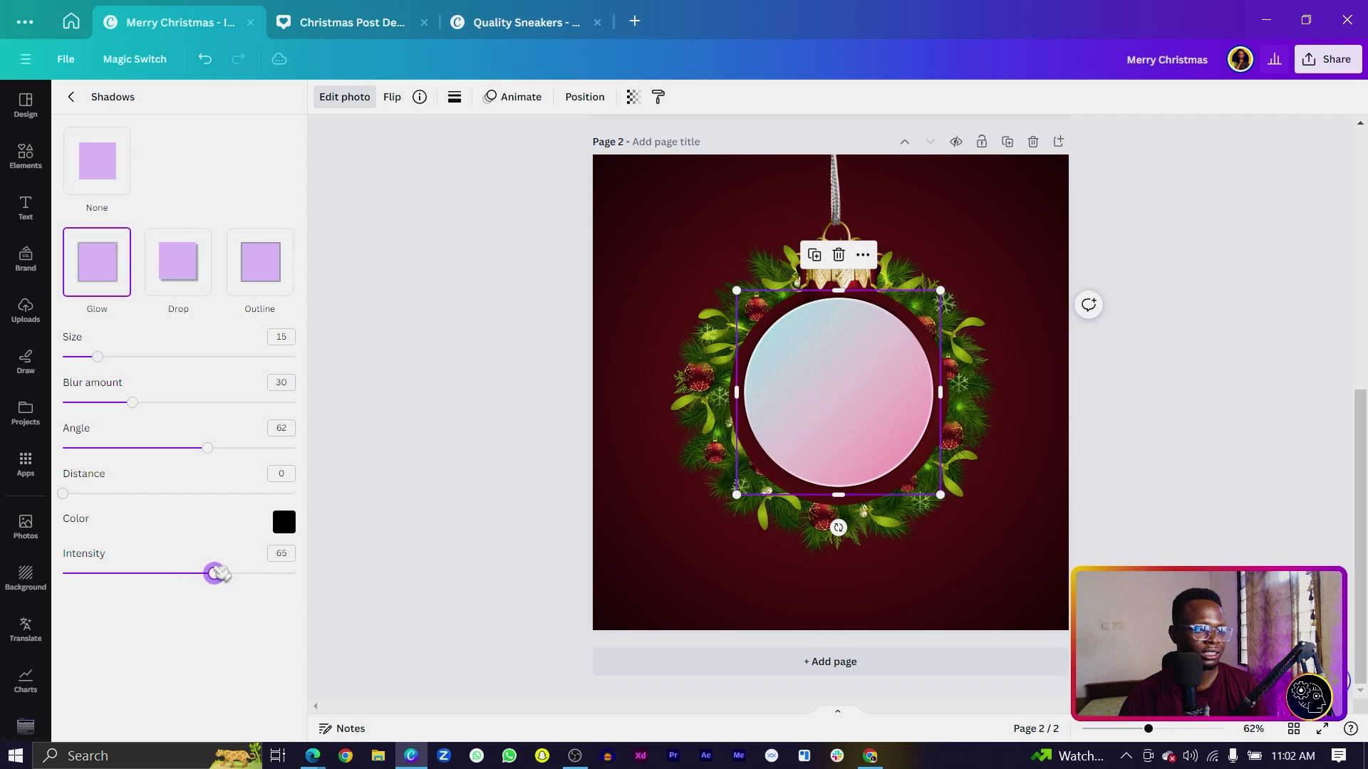
pyautogui.moveTo(134, 403); pyautogui.dragTo(228, 403)
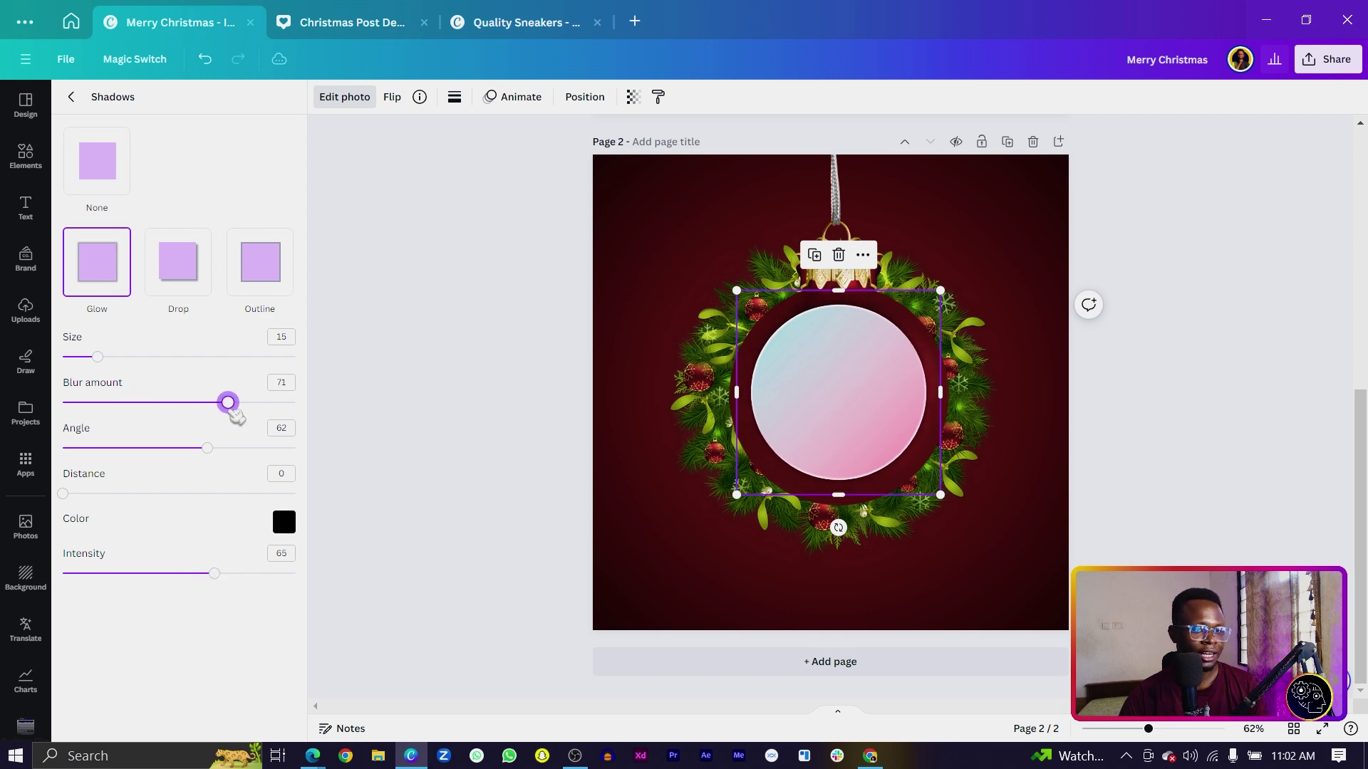
pyautogui.moveTo(100, 359); pyautogui.dragTo(207, 376)
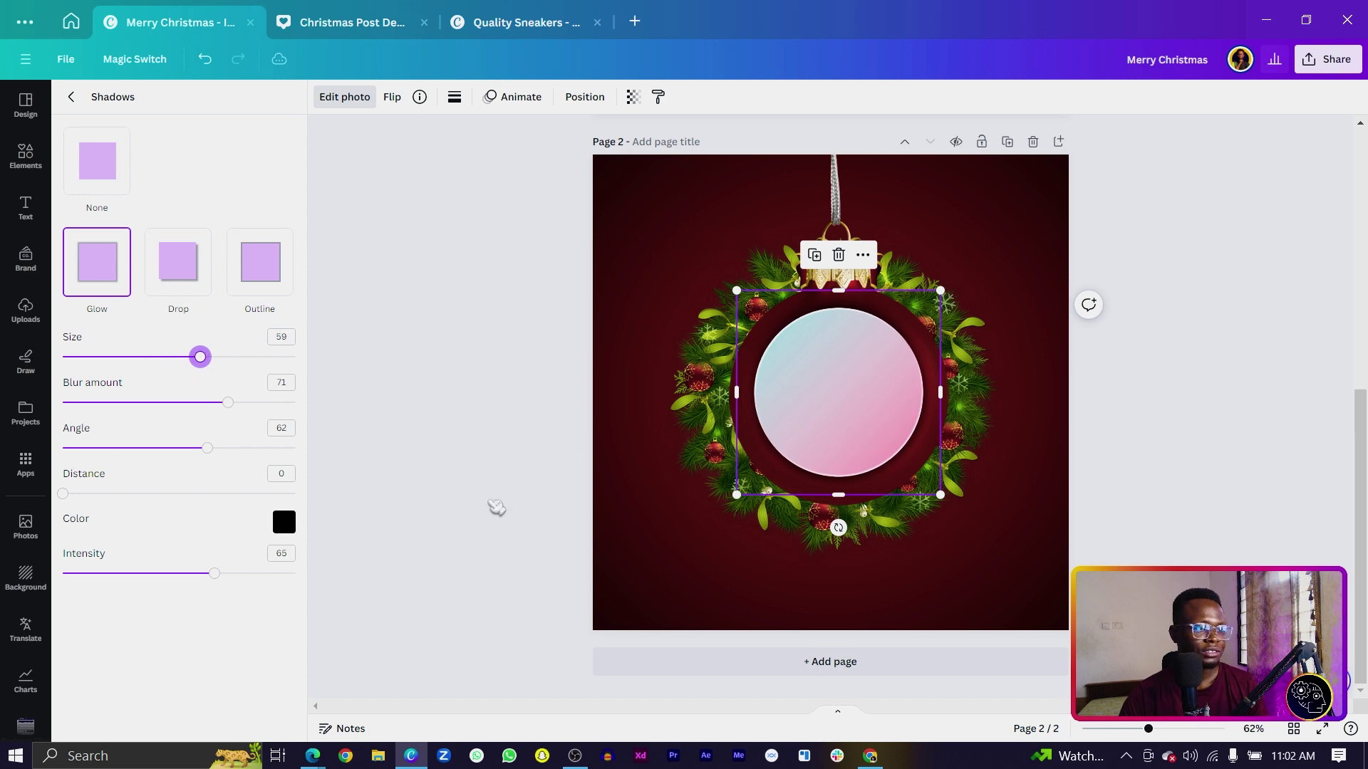
# Centre the circle, send it behind the ornament, and enlarge it to 593 x 593 px
pyautogui.moveTo(736, 495); pyautogui.dragTo(695, 503)
pyautogui.moveTo(810, 433); pyautogui.dragTo(830, 445)
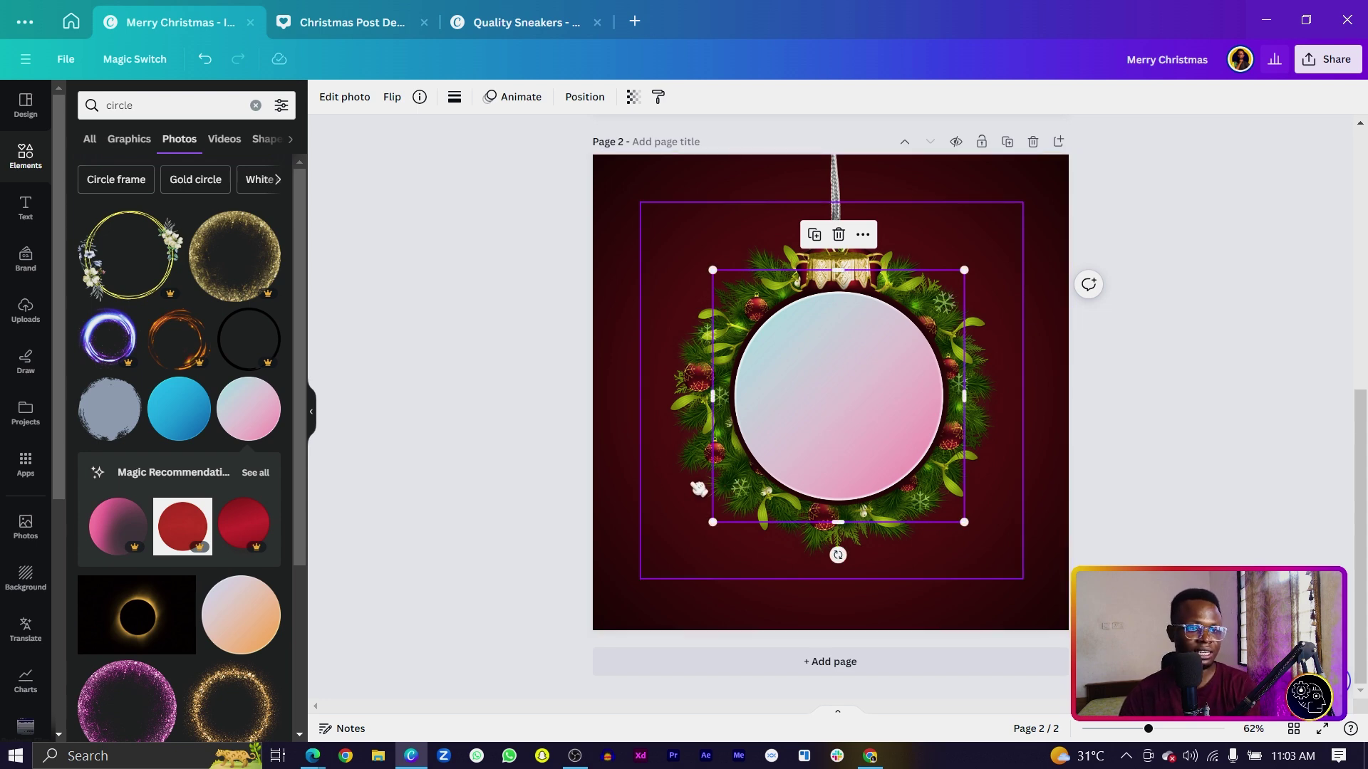
pyautogui.hotkey('ctrl', '[')
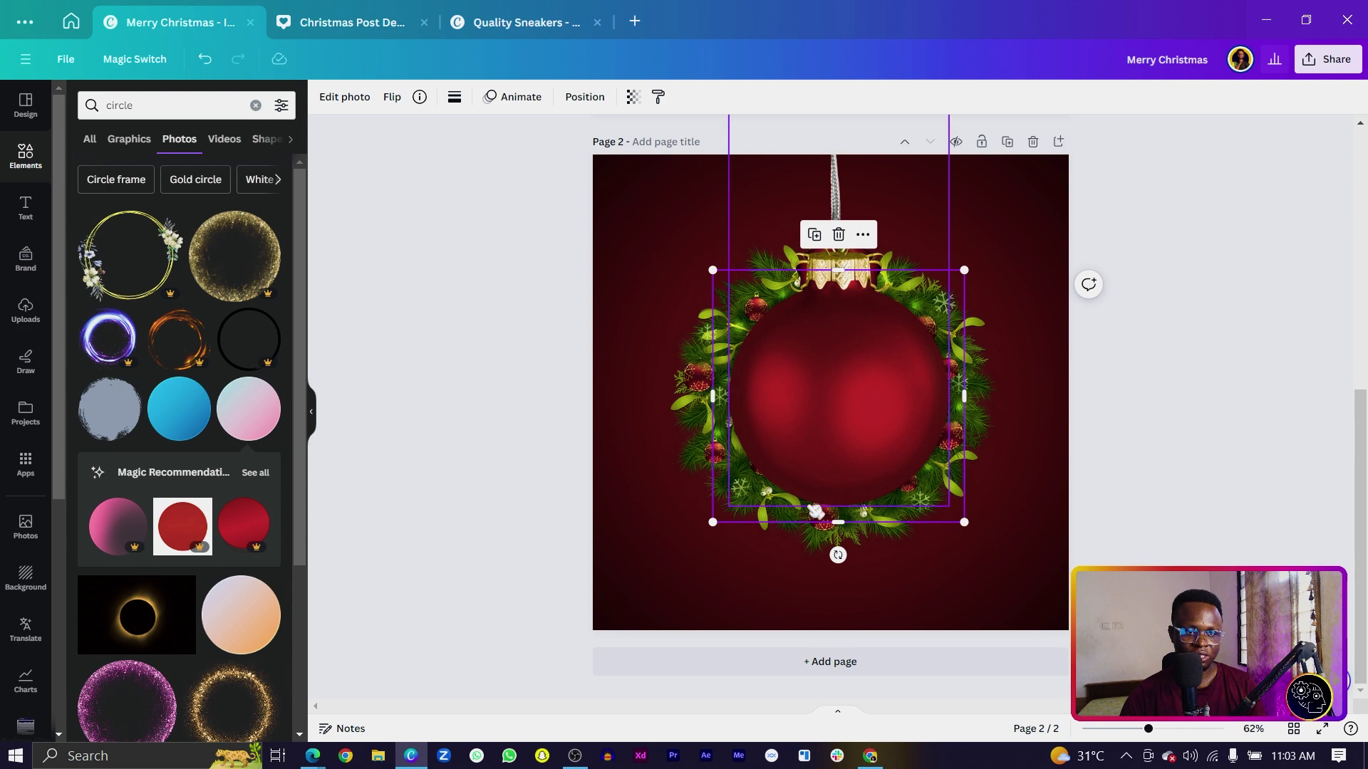
pyautogui.moveTo(711, 524); pyautogui.dragTo(710, 524)
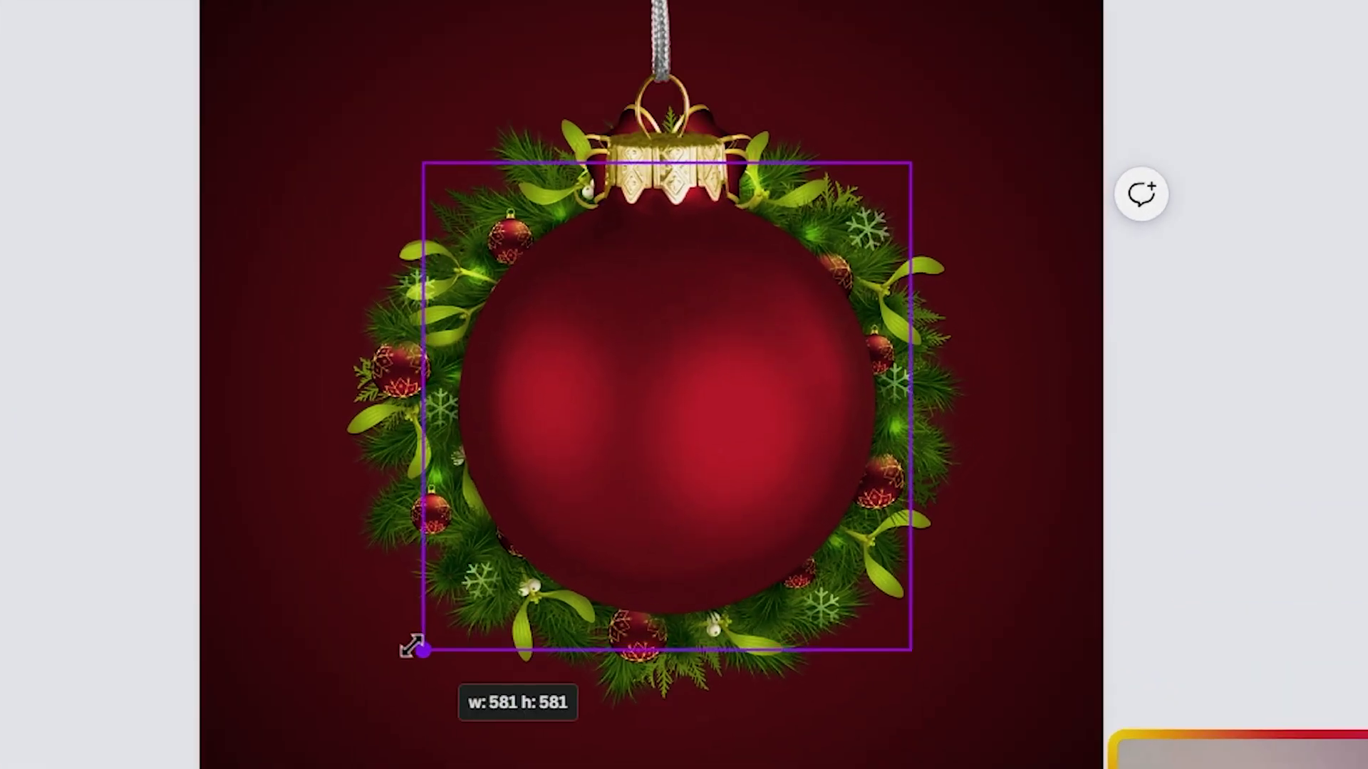
pyautogui.moveTo(412, 646); pyautogui.dragTo(406, 649)
# Add the yellow glow graphic from a 'light' search, centred on the ornament and enlarged to 791 x 791
pyautogui.click(556, 395)
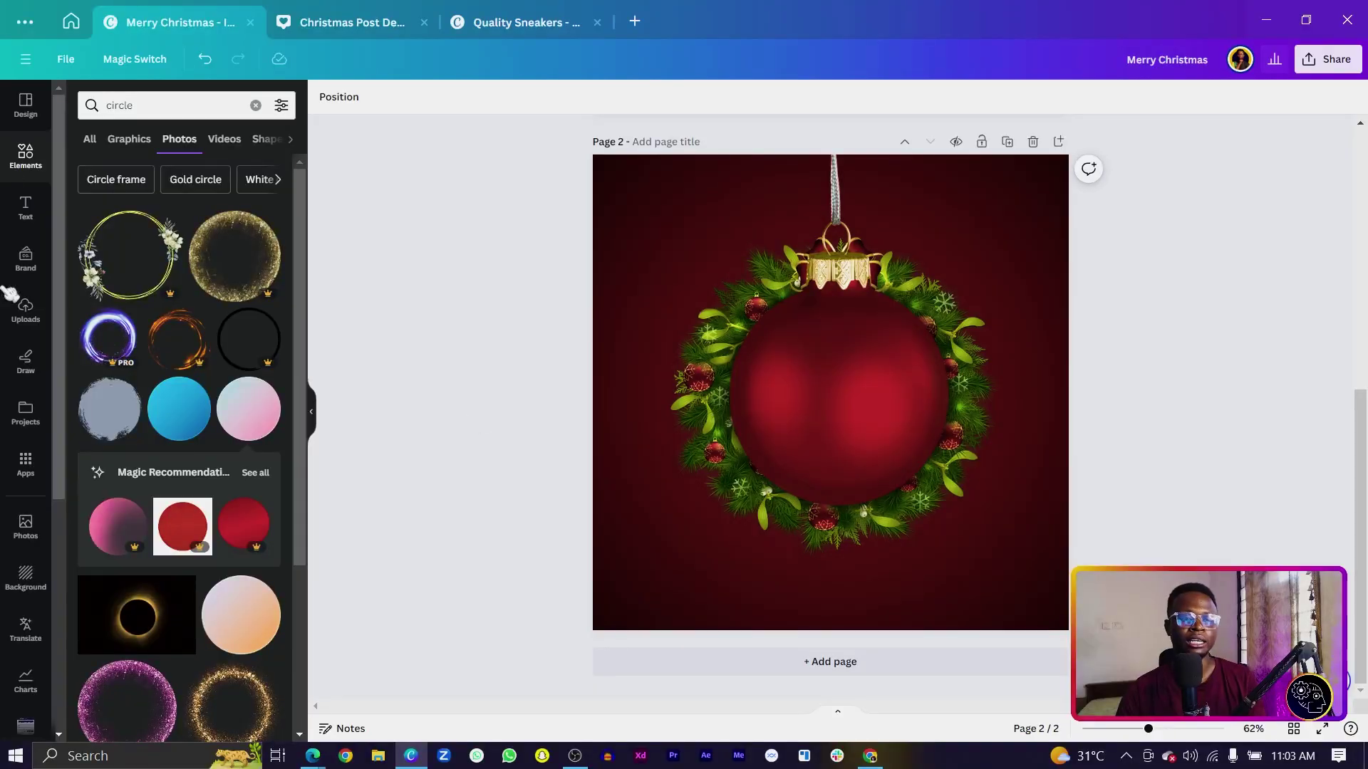
pyautogui.click(176, 93)
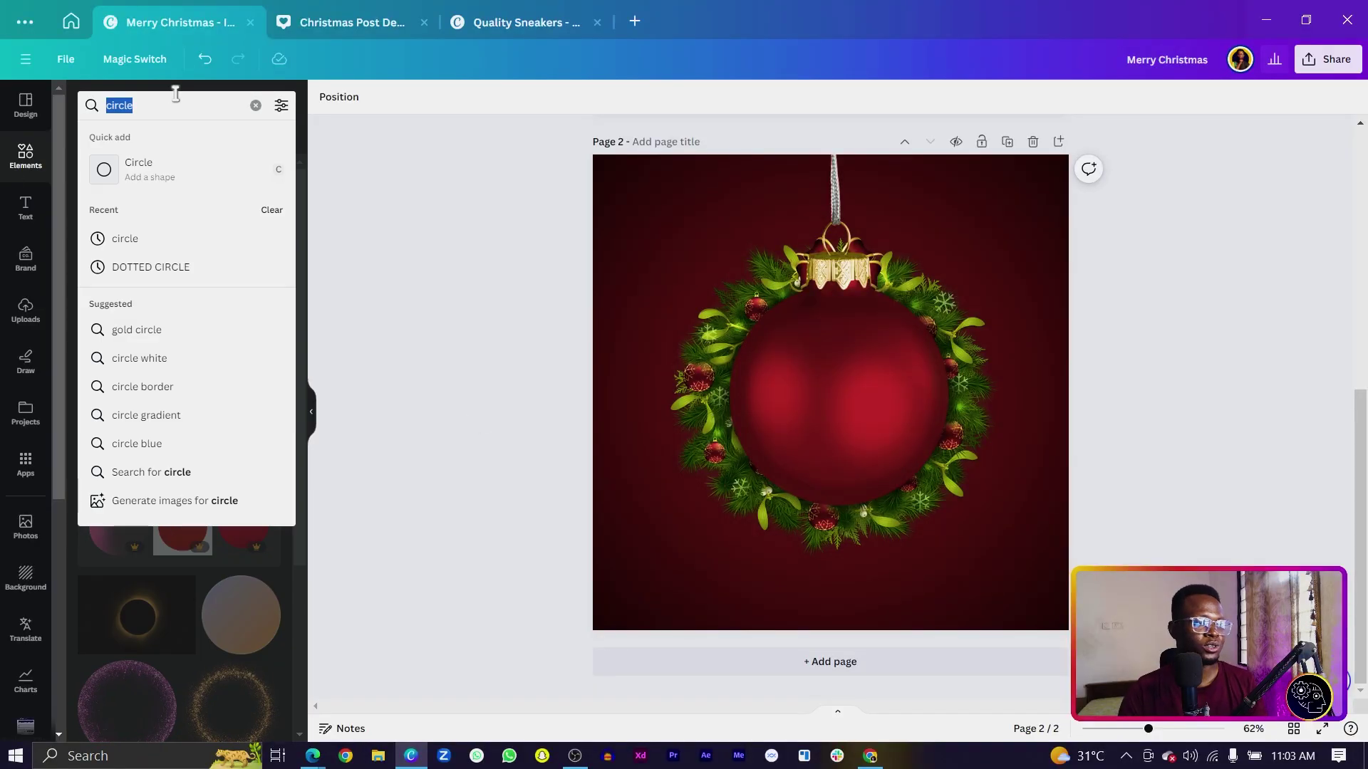
pyautogui.write('light')
pyautogui.press('Return')
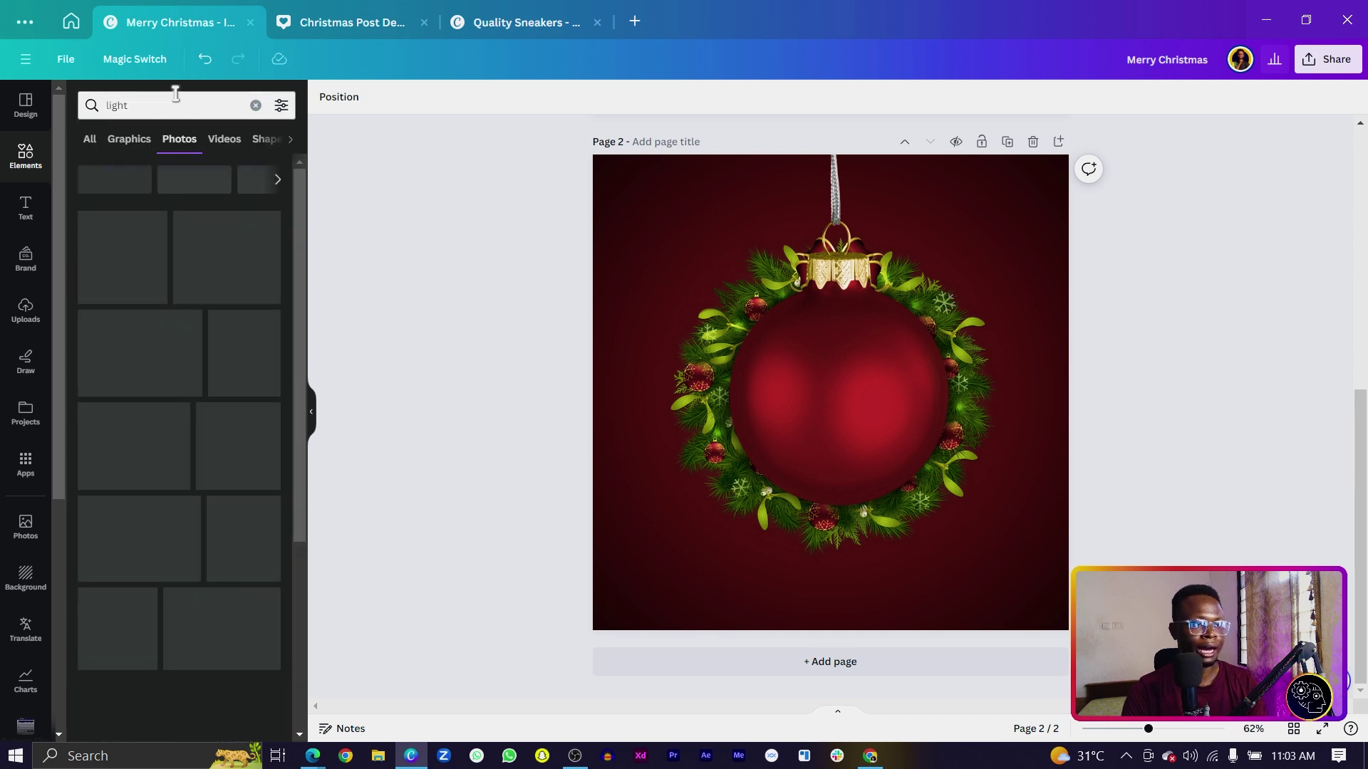
pyautogui.click(139, 141)
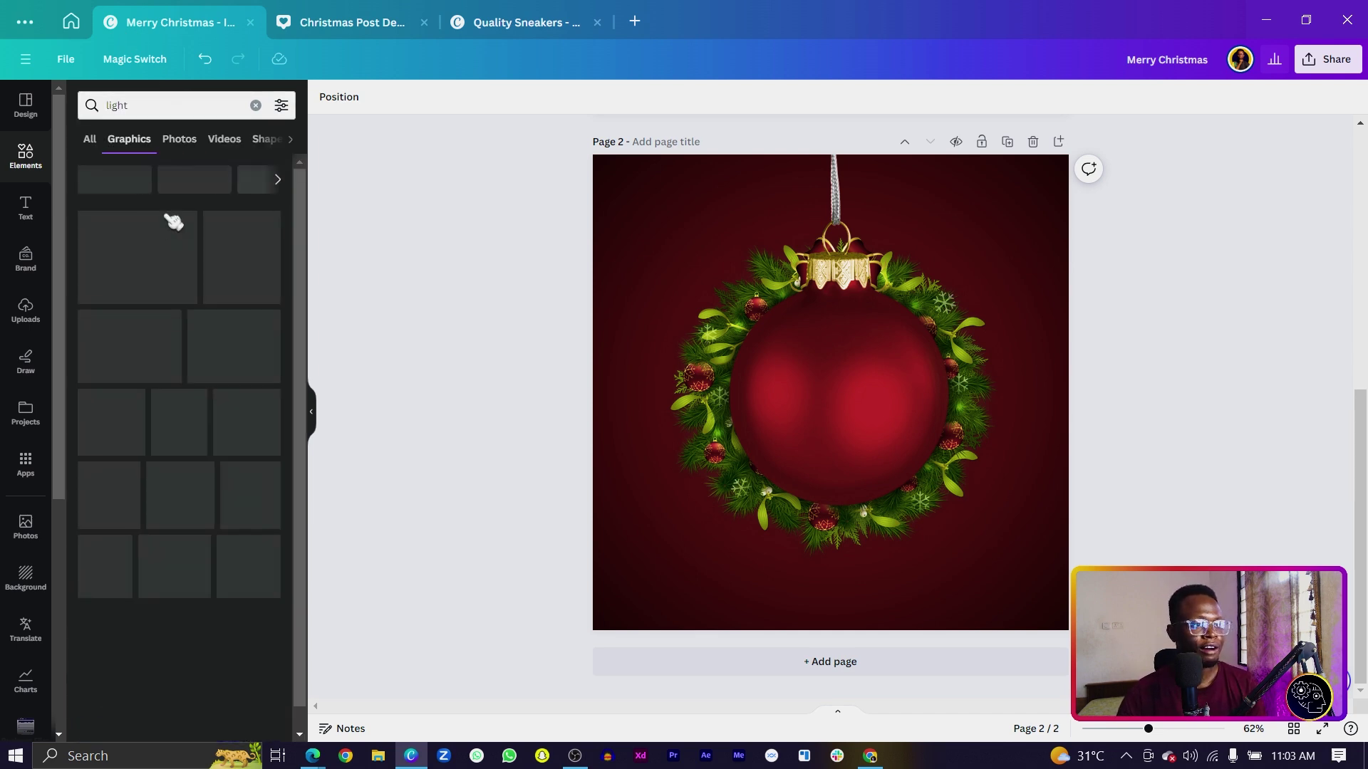
pyautogui.click(186, 249)
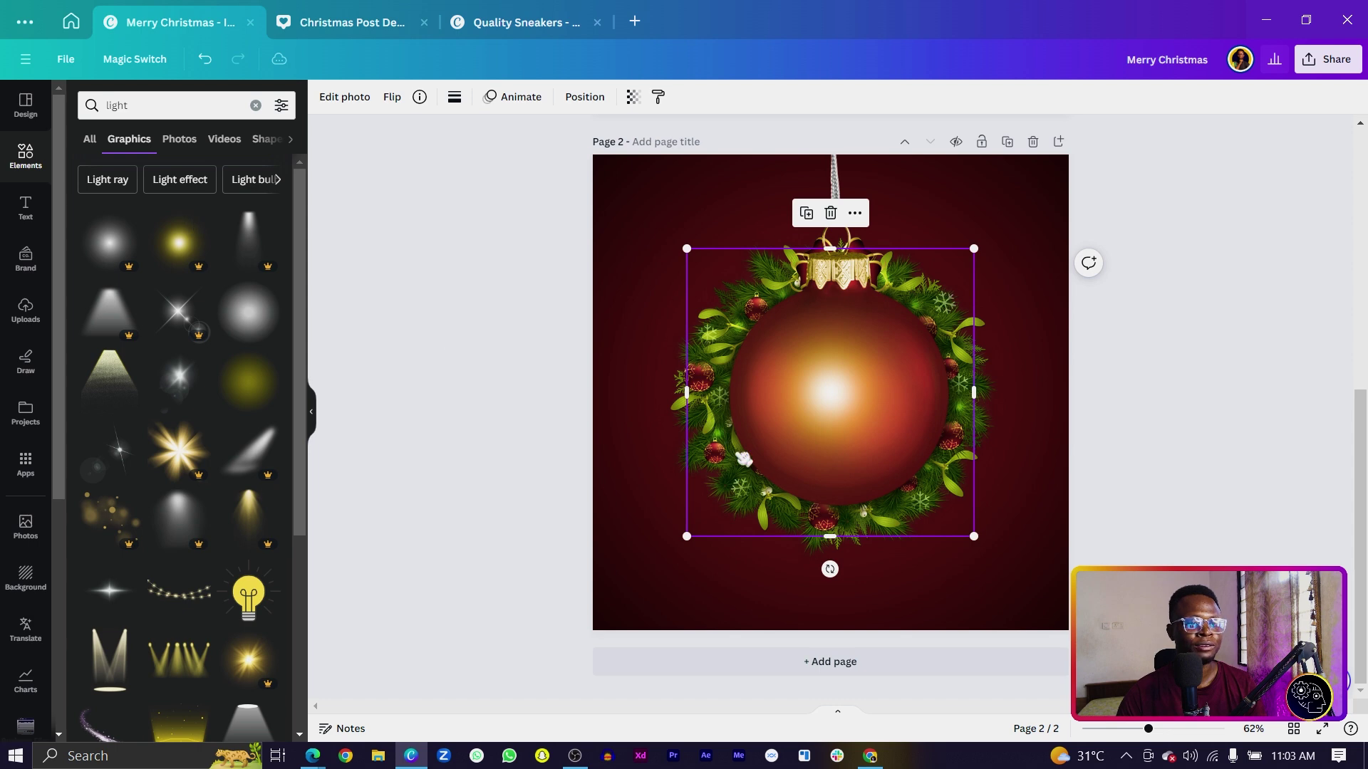
pyautogui.moveTo(824, 452); pyautogui.dragTo(835, 459)
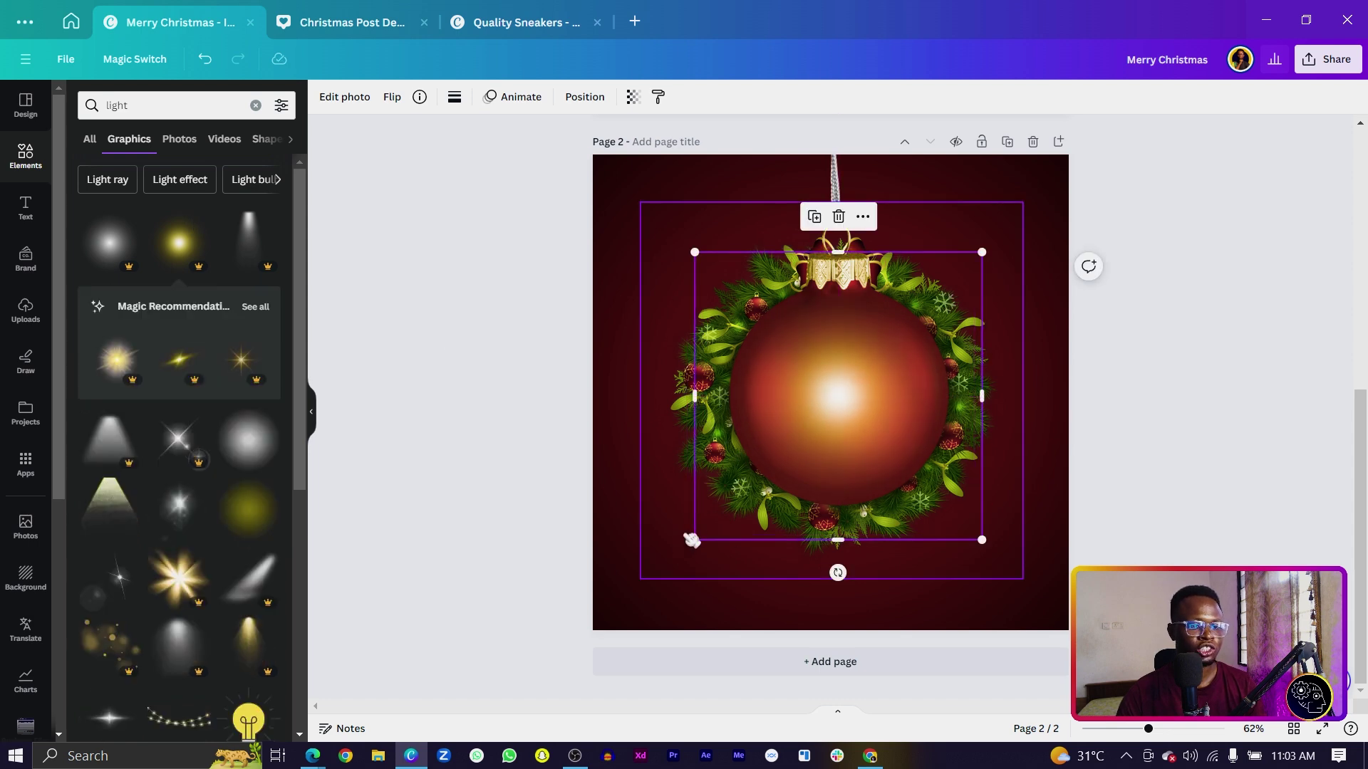
pyautogui.moveTo(688, 540)
pyautogui.mouseDown()
pyautogui.moveTo(649, 556)
pyautogui.moveTo(672, 558)
pyautogui.mouseUp()
pyautogui.click(501, 493)
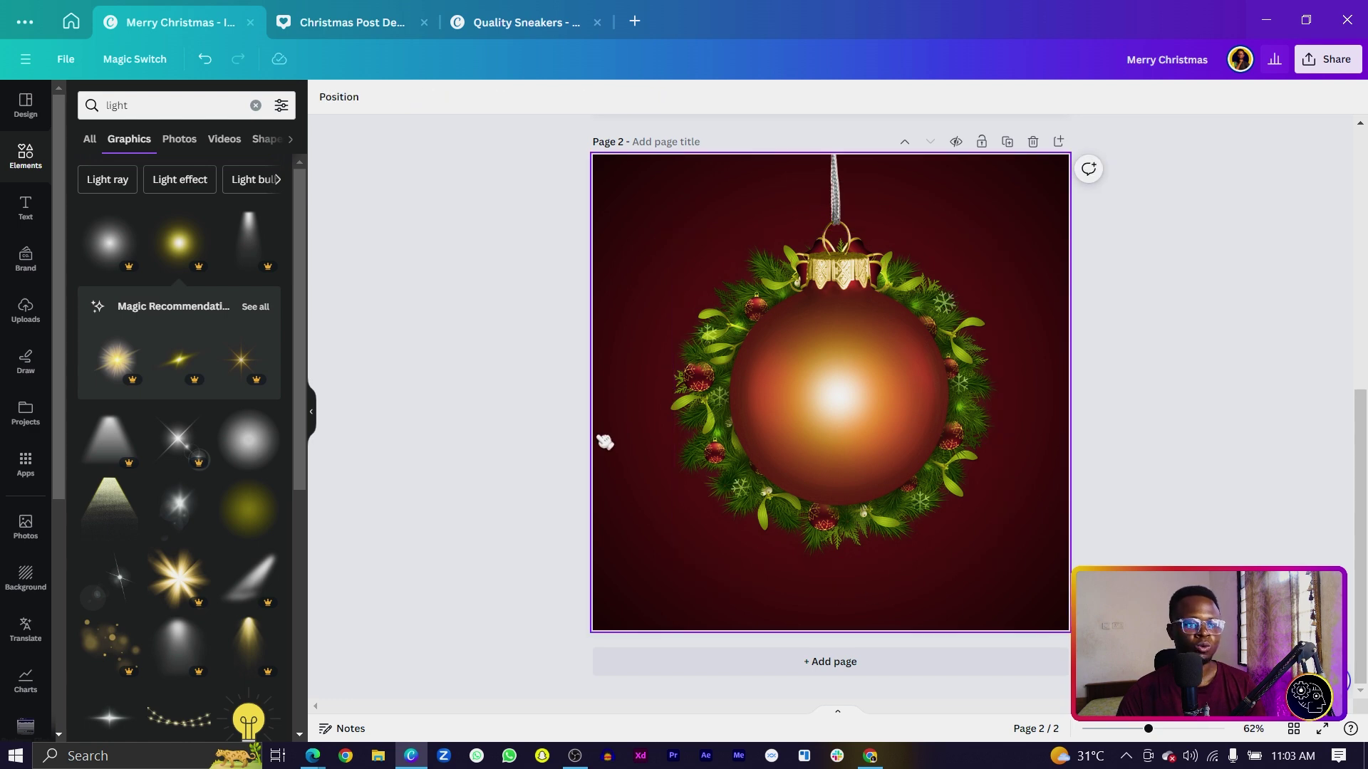
# Add a text box reading 'Christmas'
pyautogui.press('t')
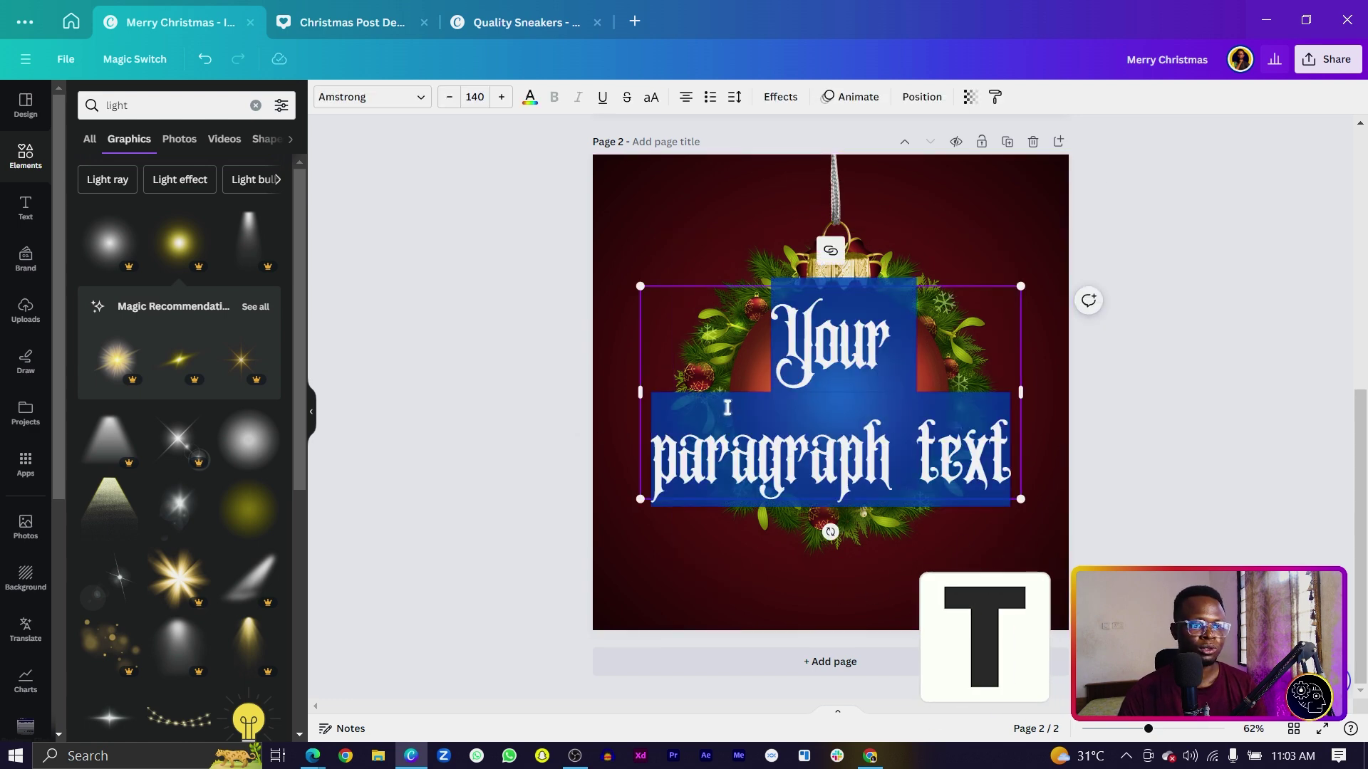
pyautogui.click(796, 339)
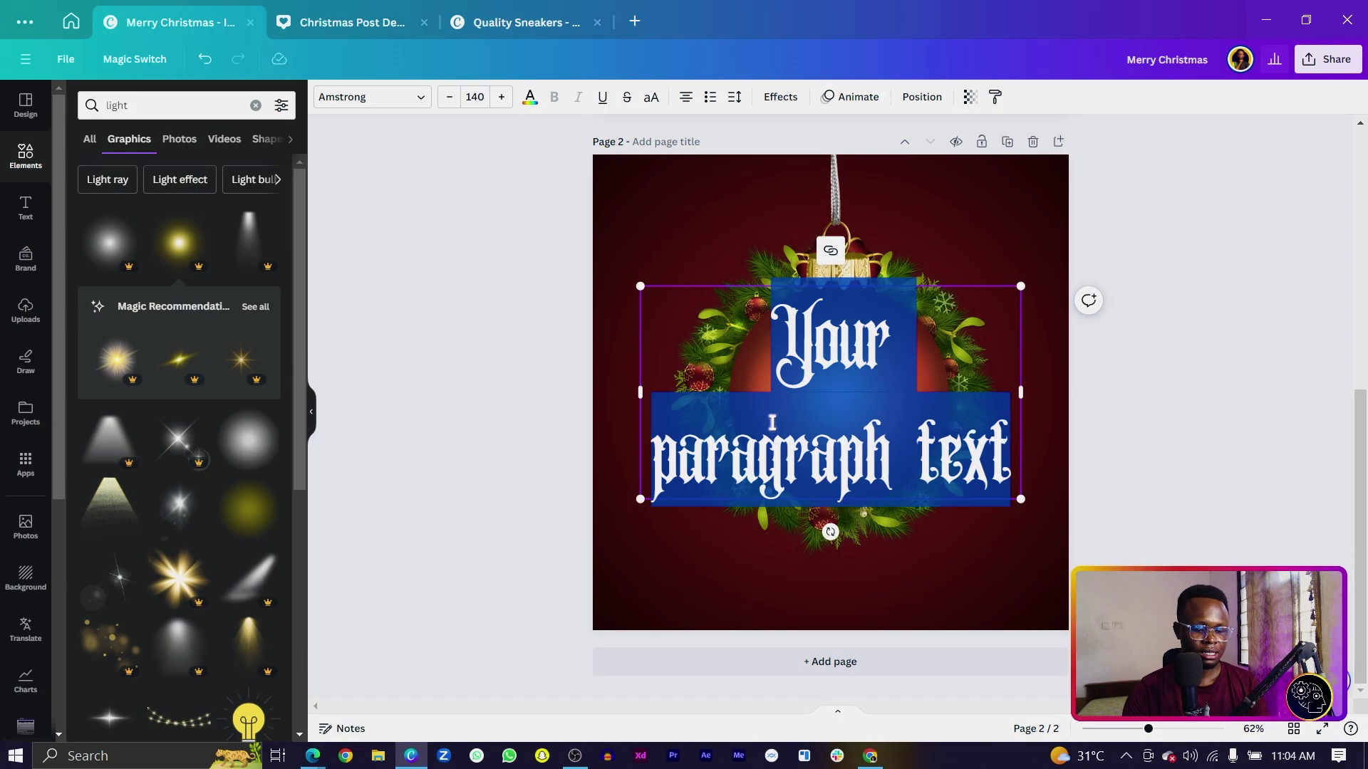
pyautogui.write('C')
pyautogui.press('BackSpace')
pyautogui.press('capslock')
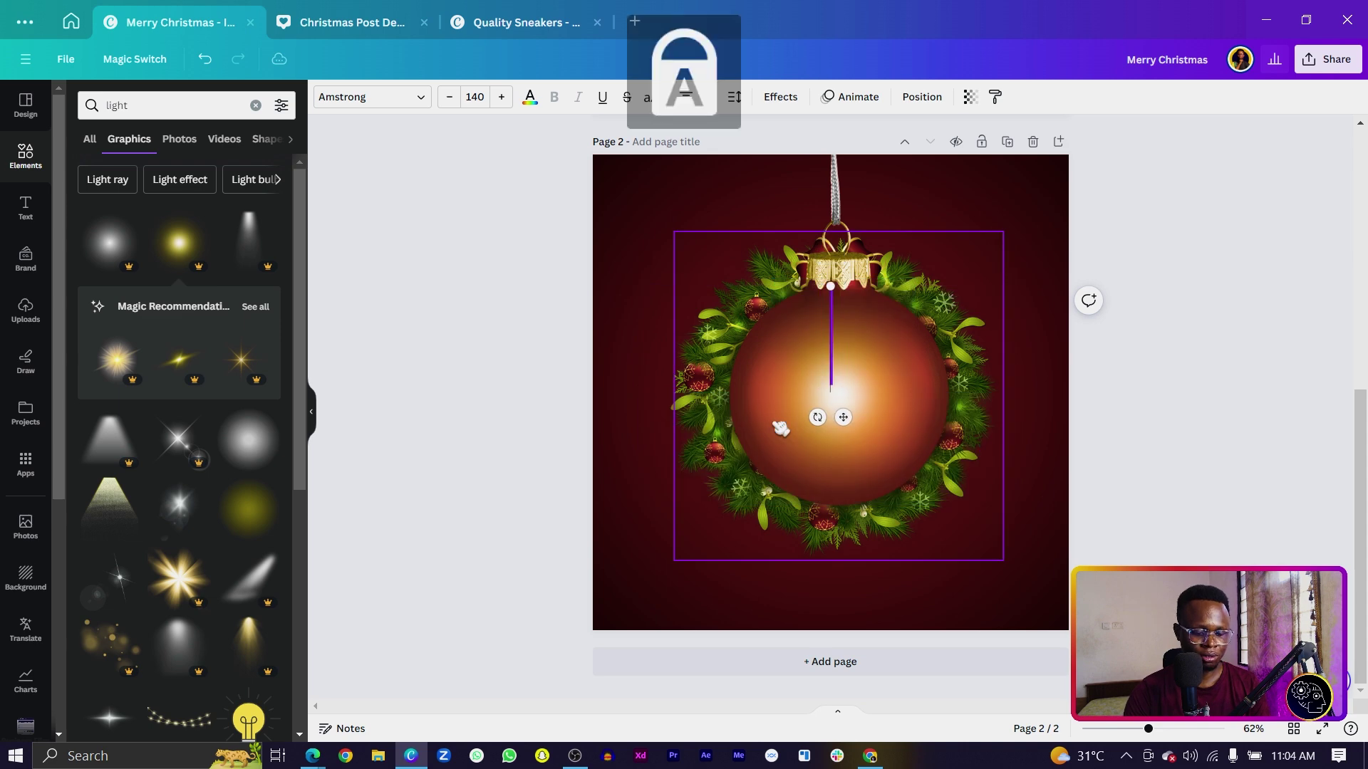
pyautogui.write('G')
pyautogui.write('hri')
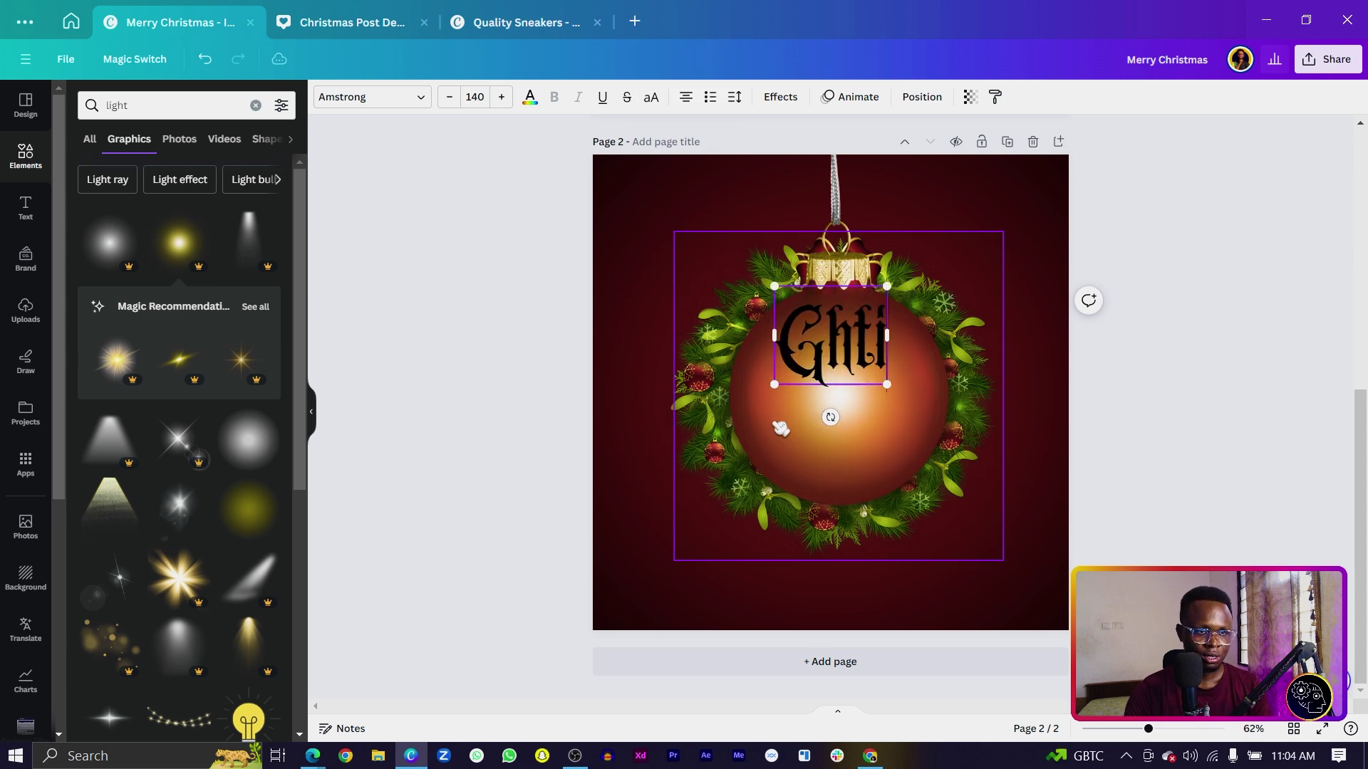
pyautogui.write('stmas')
# Centre and enlarge 'Christmas' to size 186, with a copy placed above it
pyautogui.moveTo(771, 332); pyautogui.dragTo(771, 409)
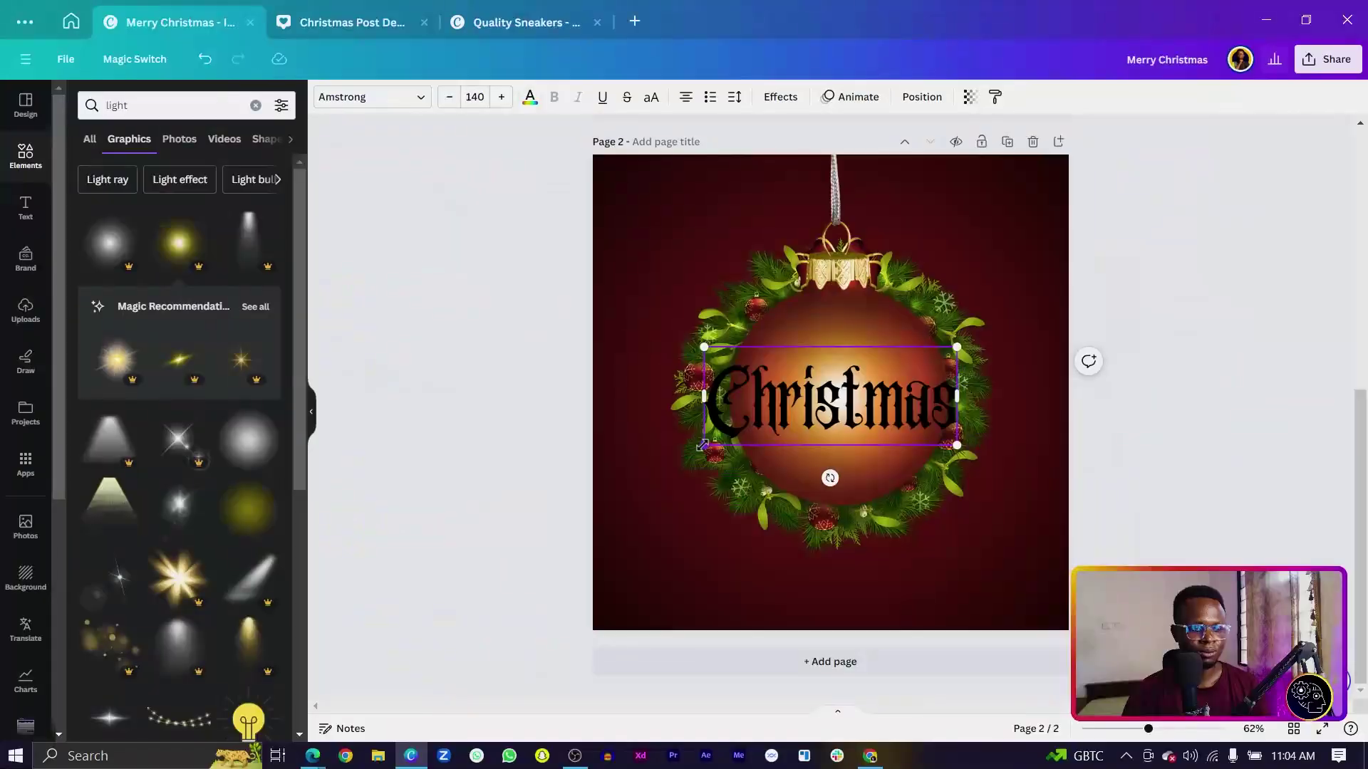
pyautogui.moveTo(703, 442); pyautogui.dragTo(656, 459)
pyautogui.moveTo(771, 441); pyautogui.dragTo(775, 376)
pyautogui.doubleClick(771, 361)
# Retype the top copy as 'Merry' and colour both title lines white
pyautogui.write('Merry')
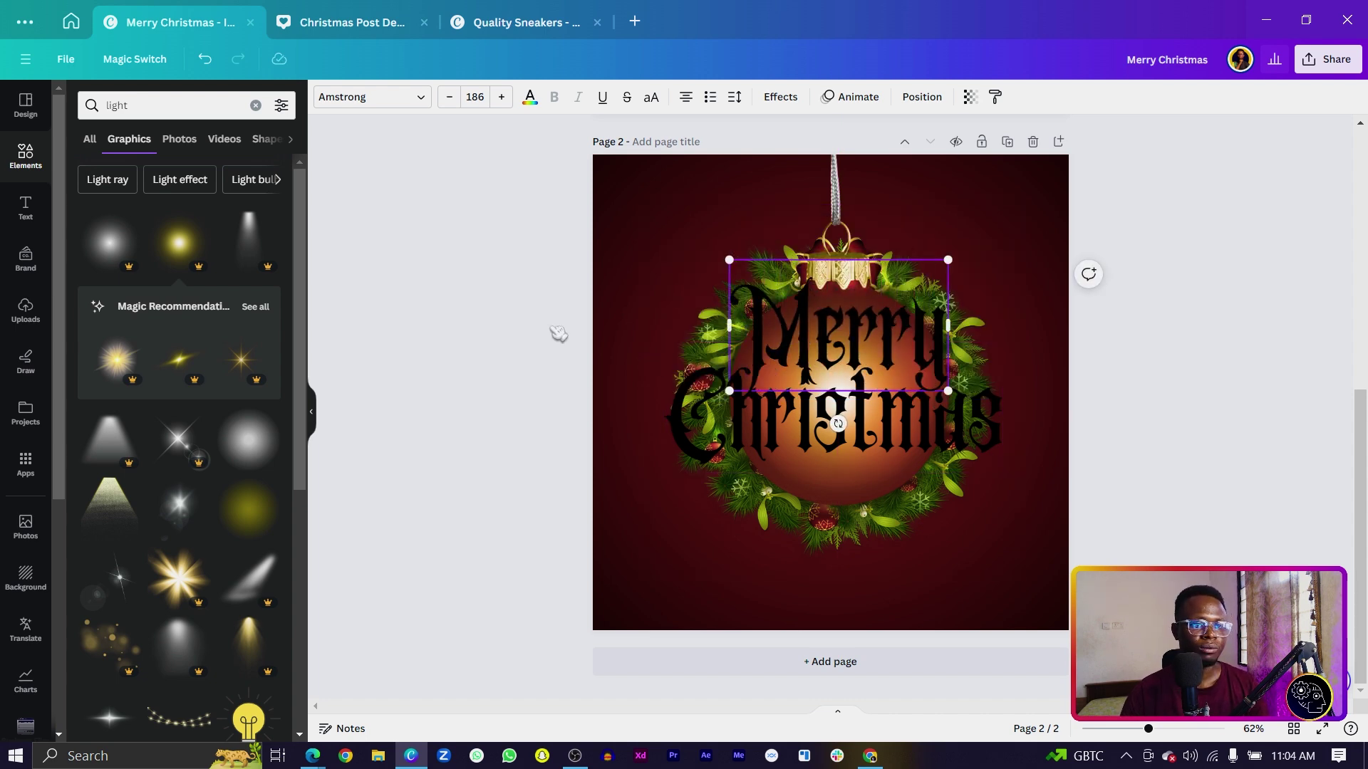
pyautogui.click(559, 343)
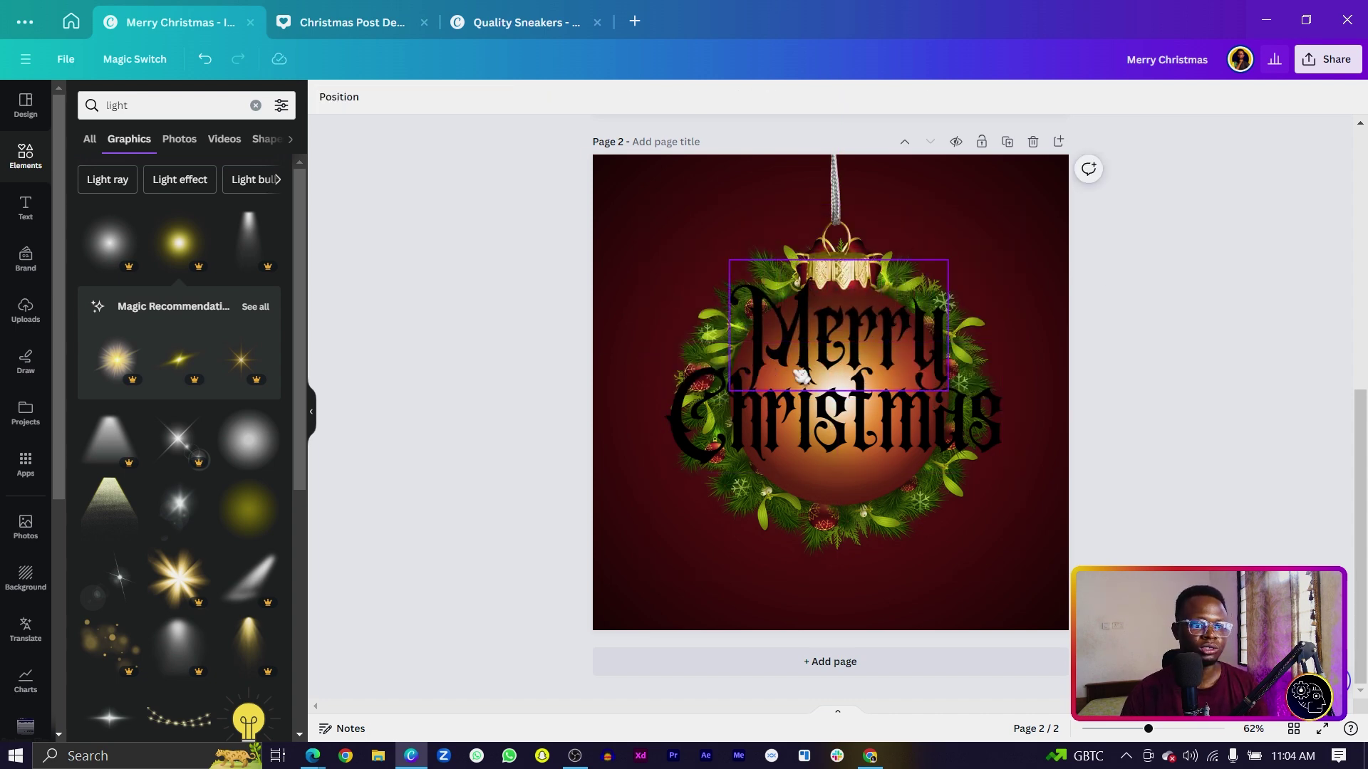
pyautogui.click(818, 330)
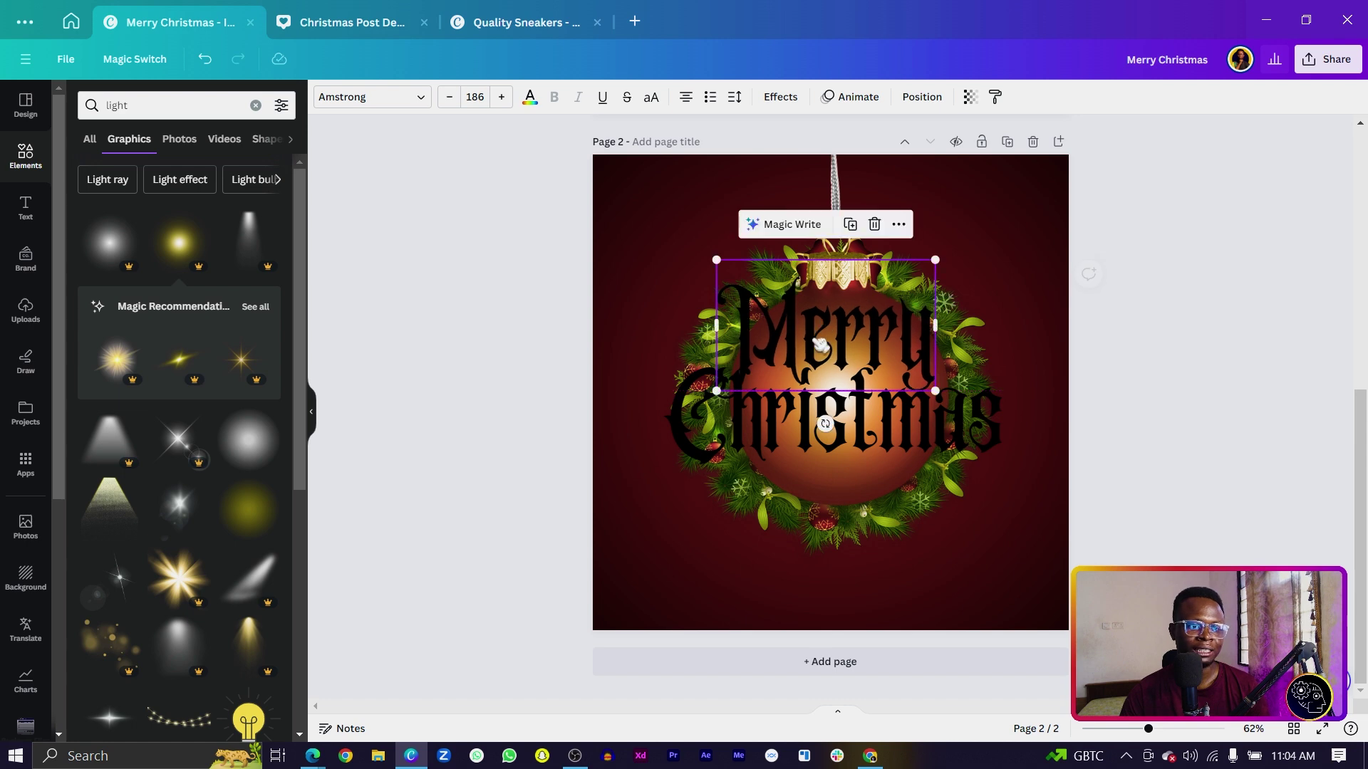
pyautogui.keyDown('shift'); pyautogui.click(855, 427); pyautogui.keyUp('shift')
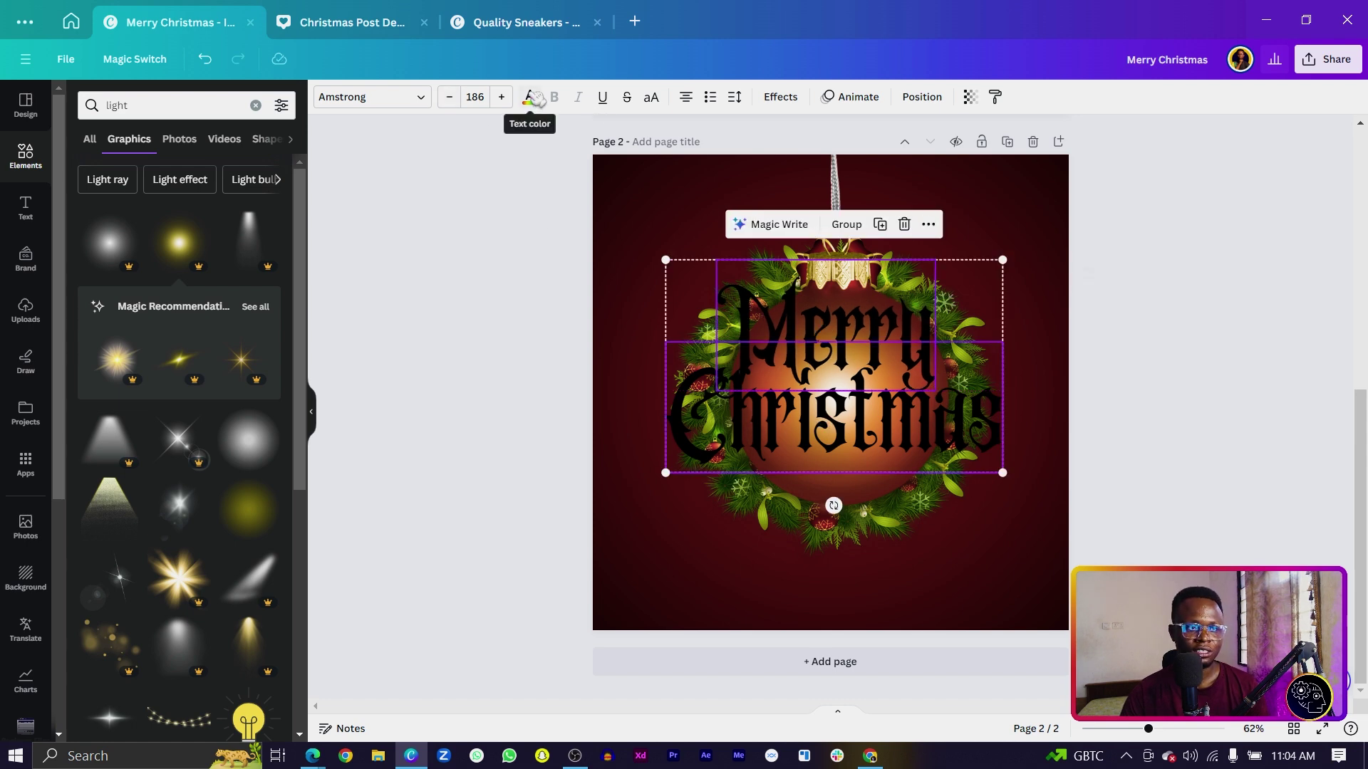
pyautogui.click(530, 97)
pyautogui.click(159, 141)
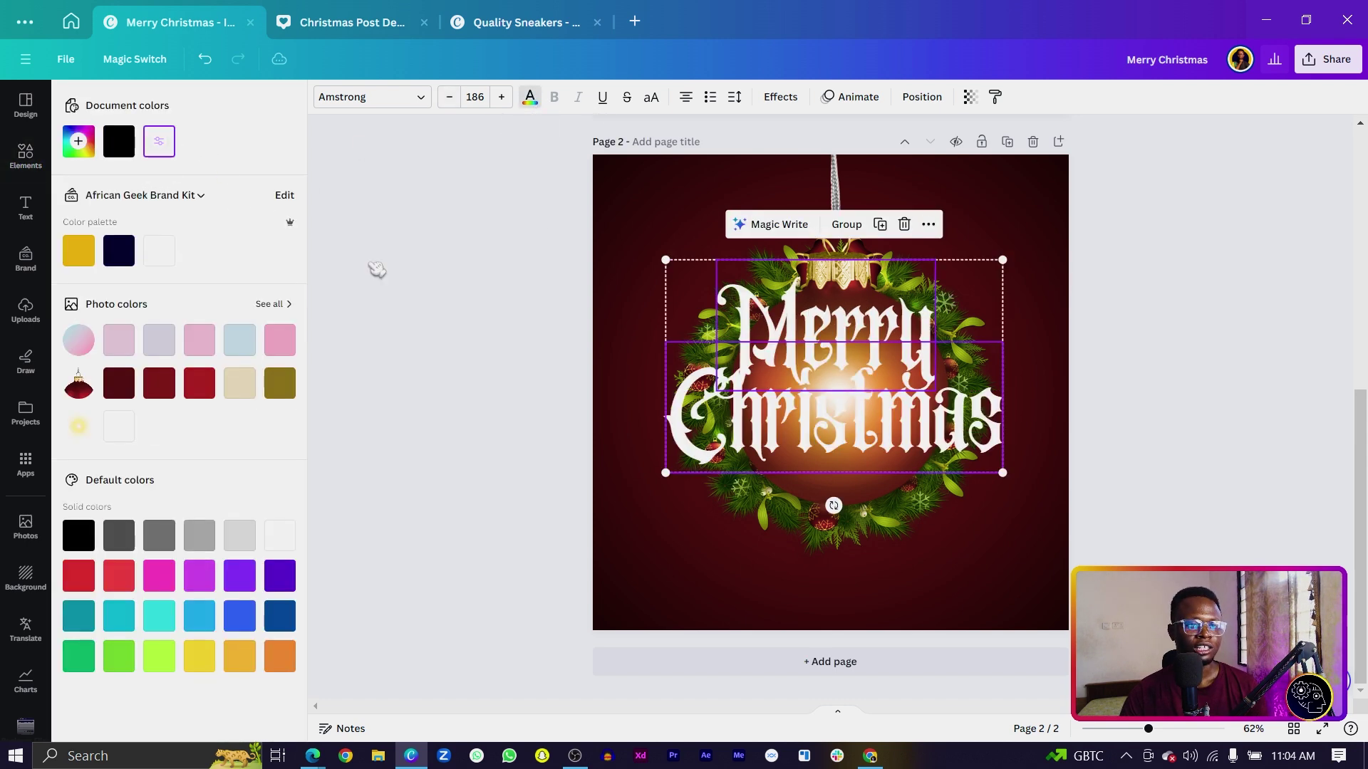
# Give the title a black drop shadow with transparency 52, offset 25 and blur 18
pyautogui.click(779, 100)
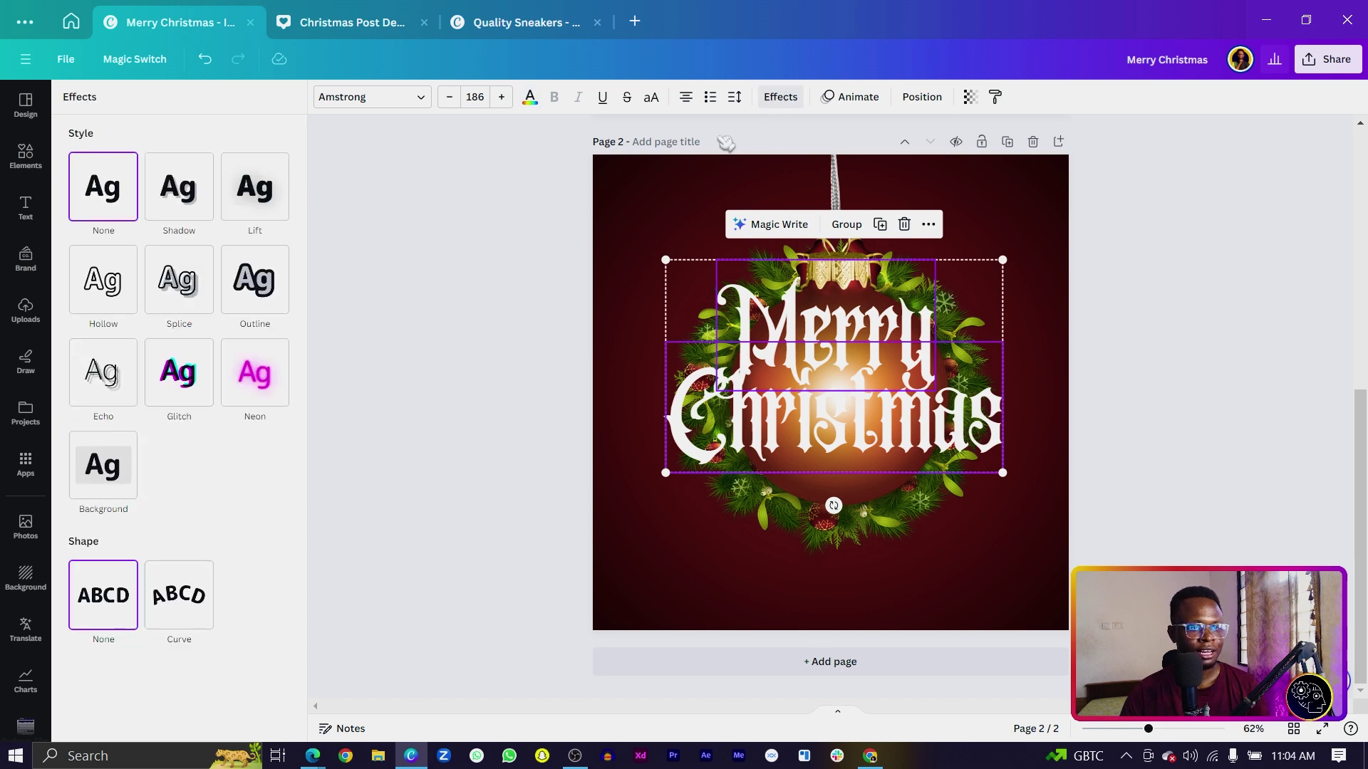
pyautogui.click(173, 202)
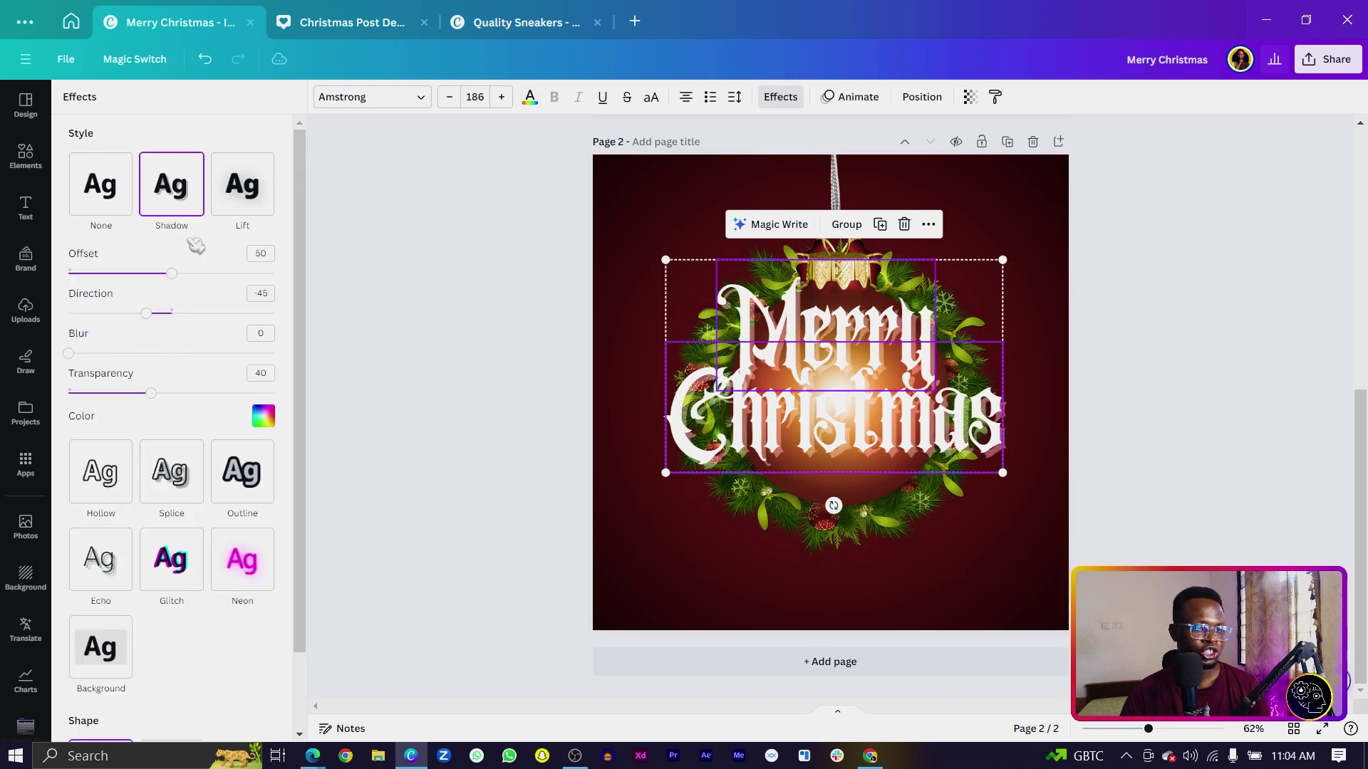
pyautogui.click(263, 417)
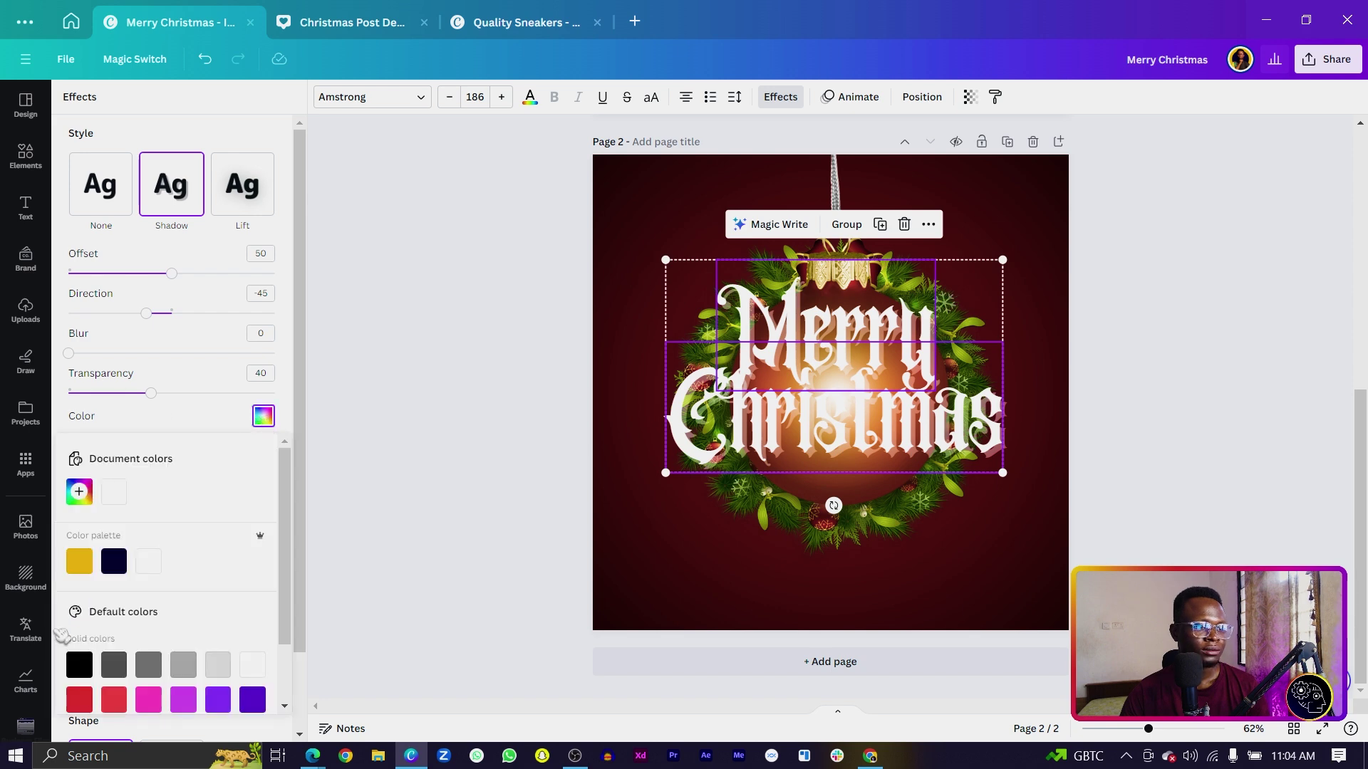
pyautogui.click(84, 665)
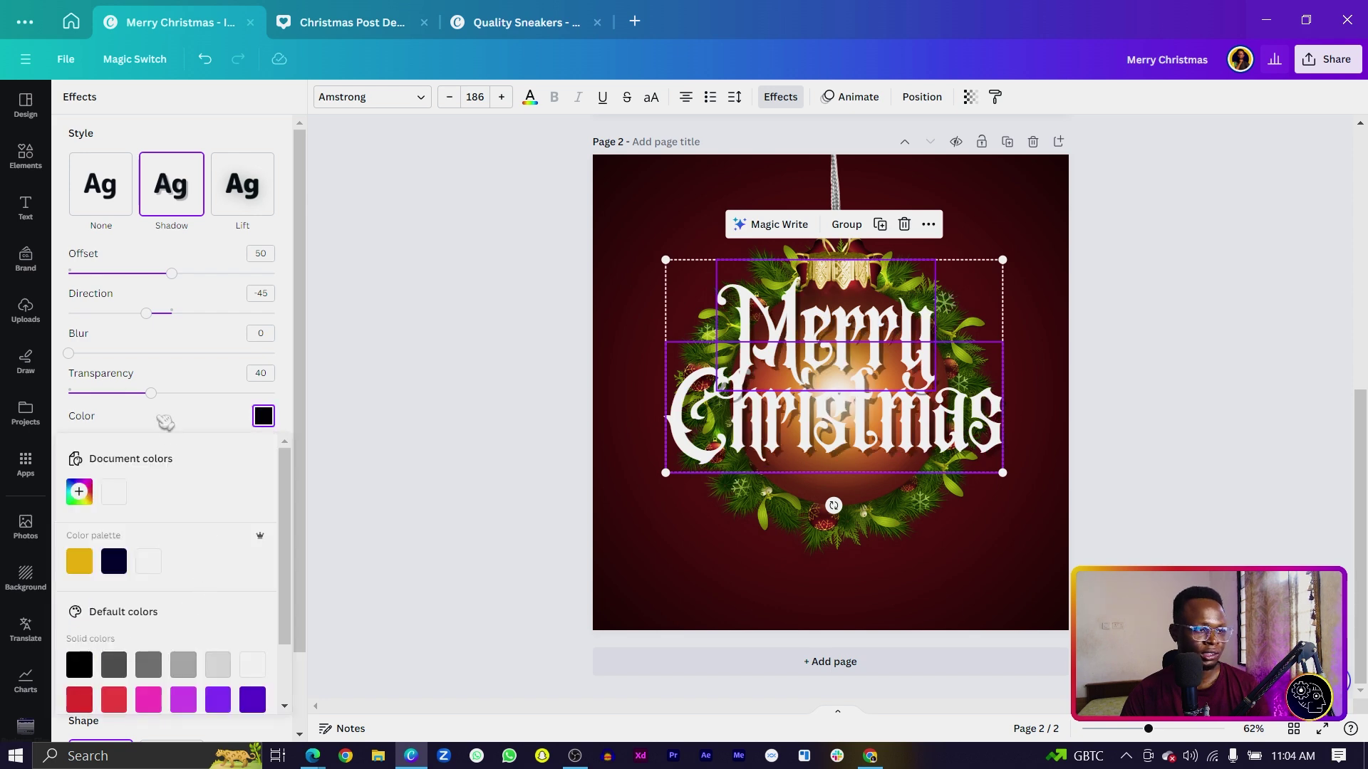
pyautogui.moveTo(152, 394); pyautogui.dragTo(188, 393)
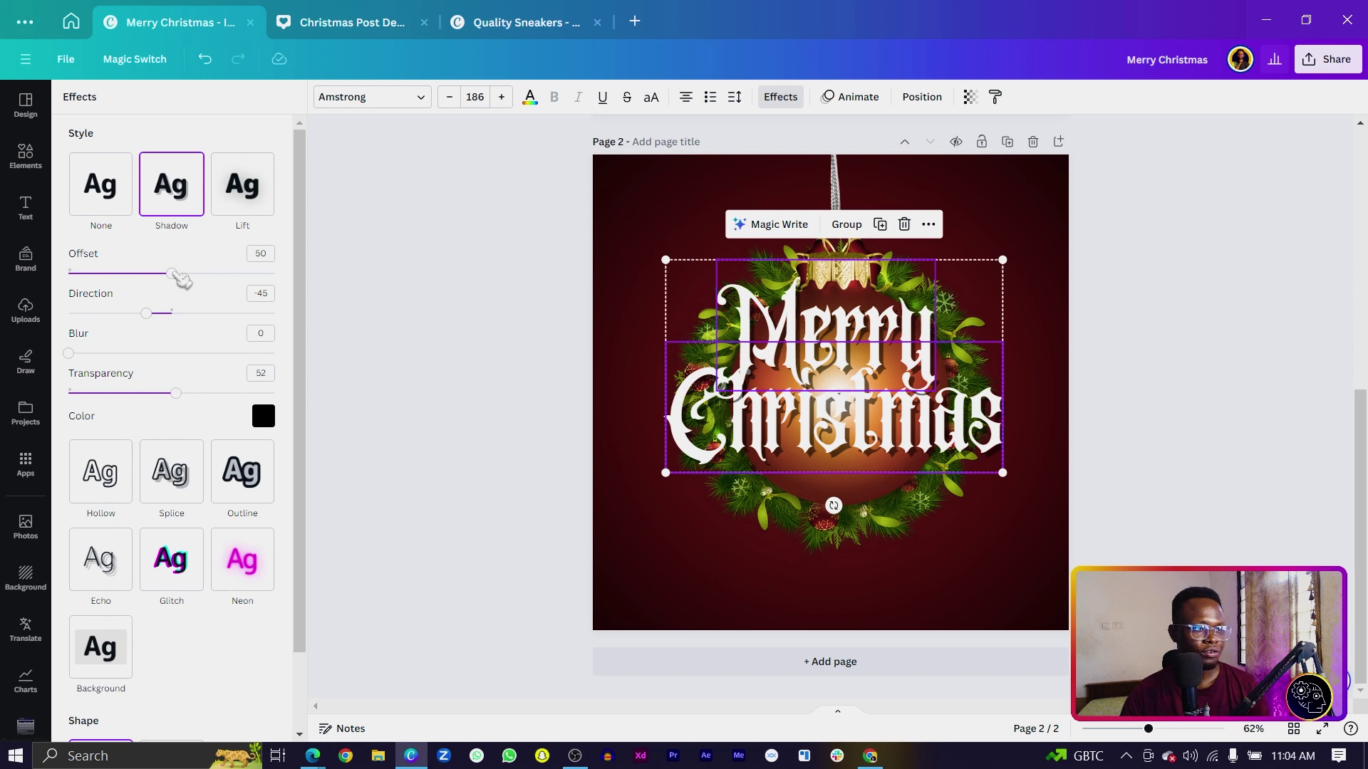
pyautogui.moveTo(170, 274); pyautogui.dragTo(124, 275)
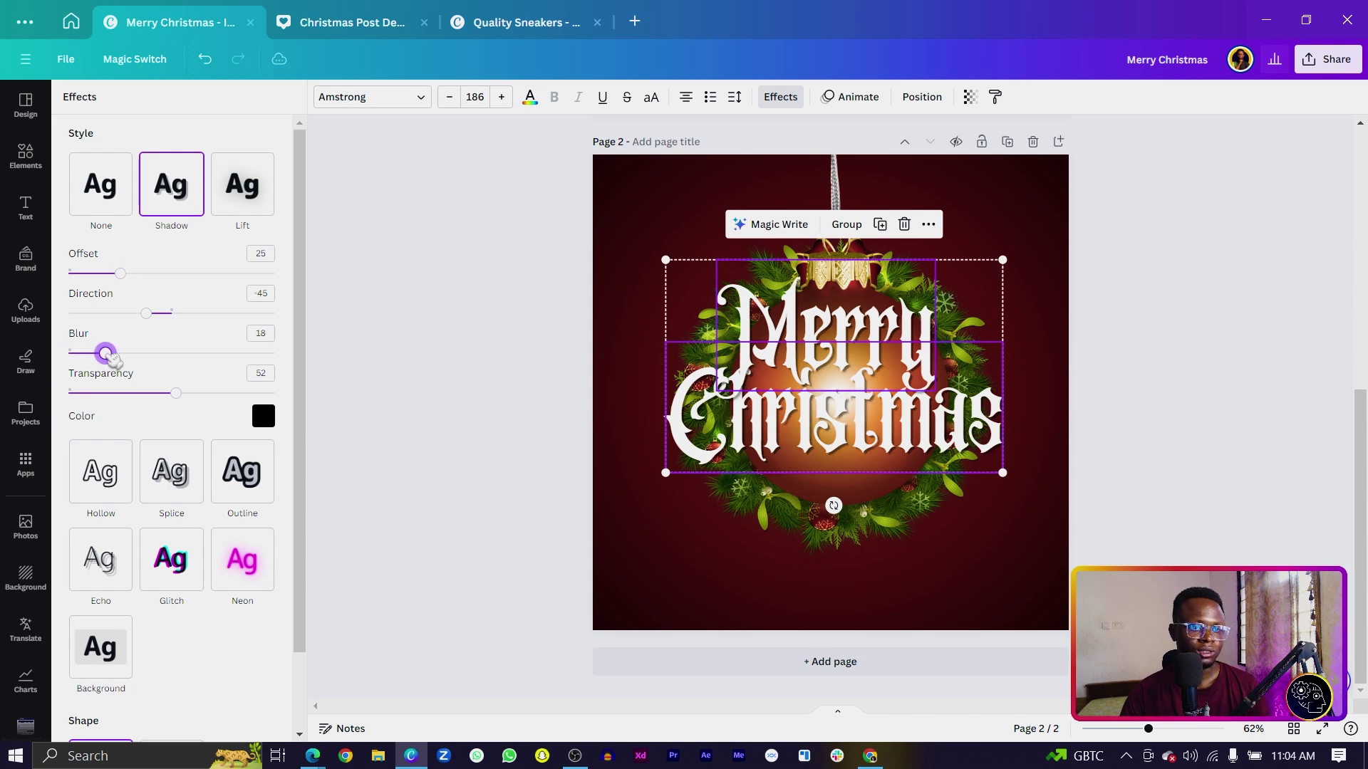
pyautogui.click(547, 482)
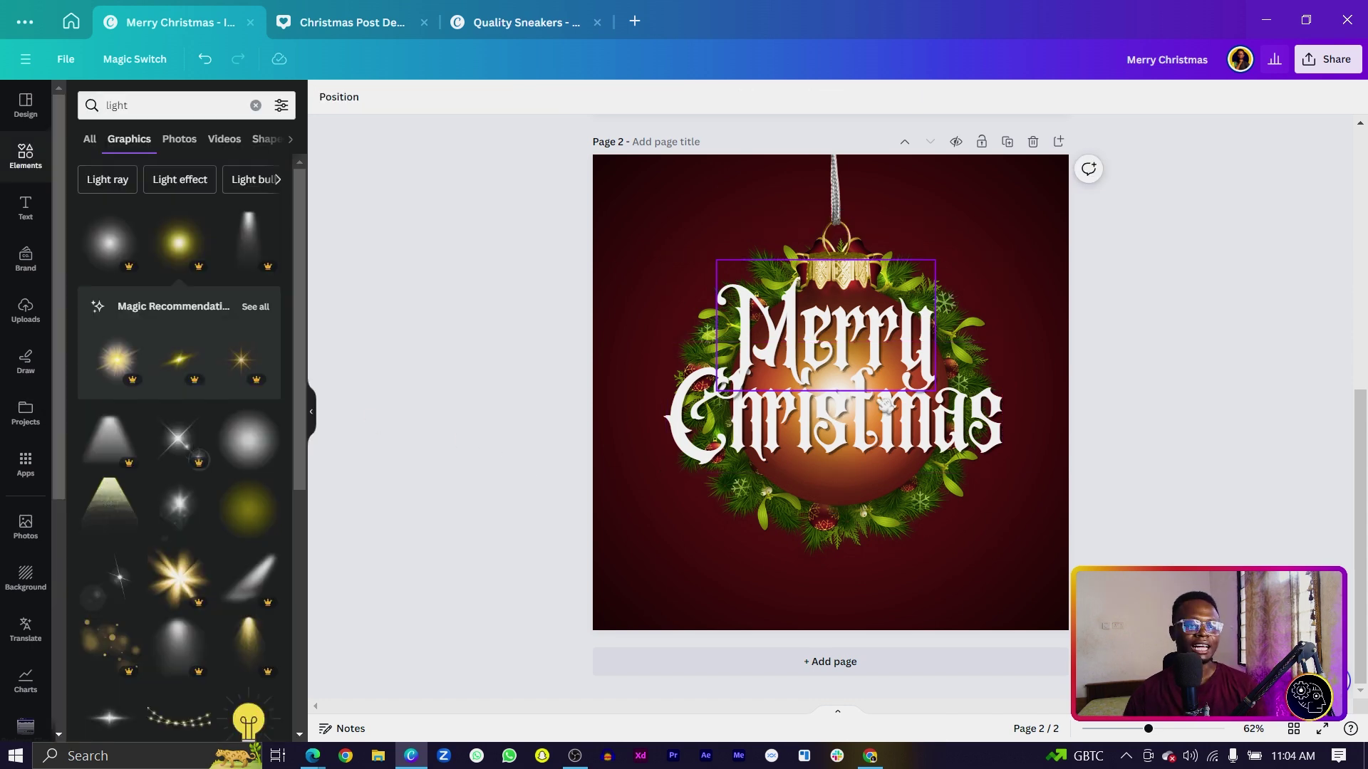
# Try the La Luxes Script font on 'Merry', then undo it
pyautogui.click(801, 313)
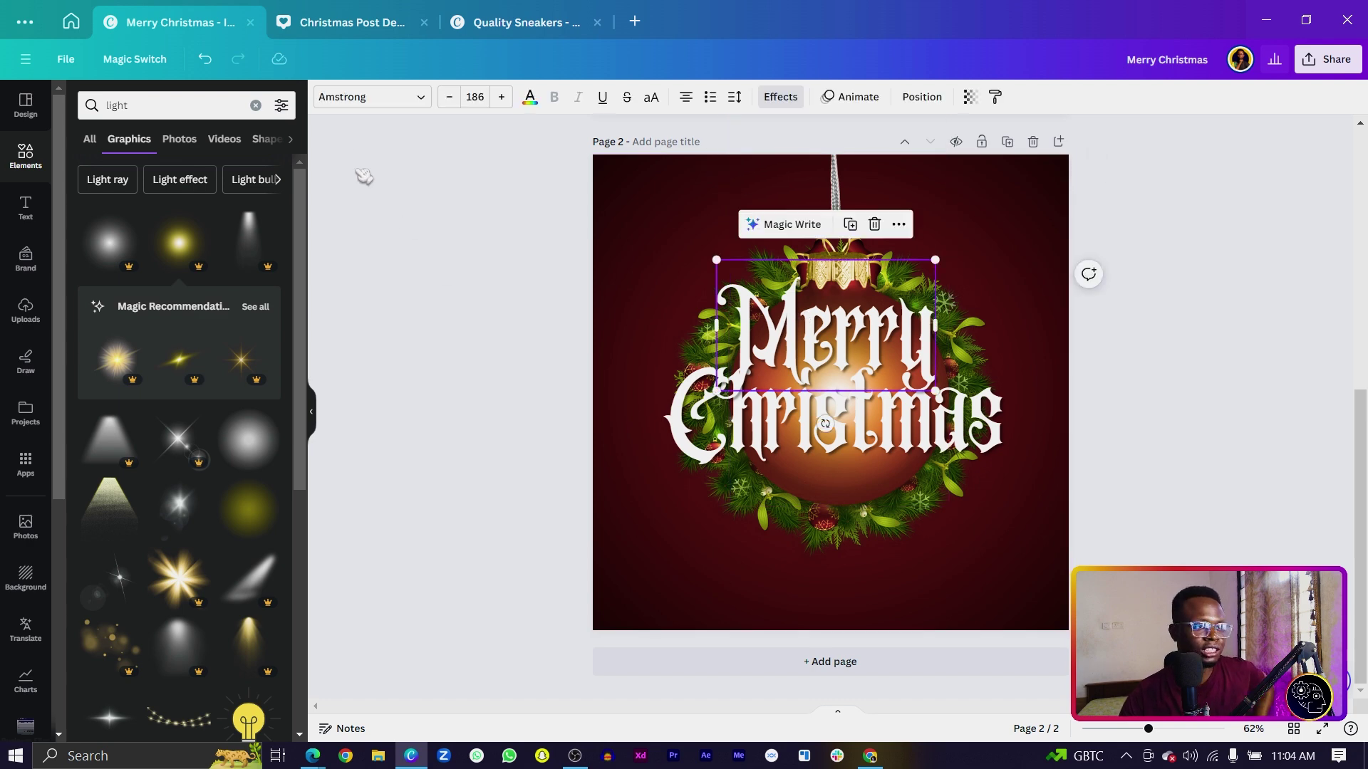
pyautogui.click(394, 97)
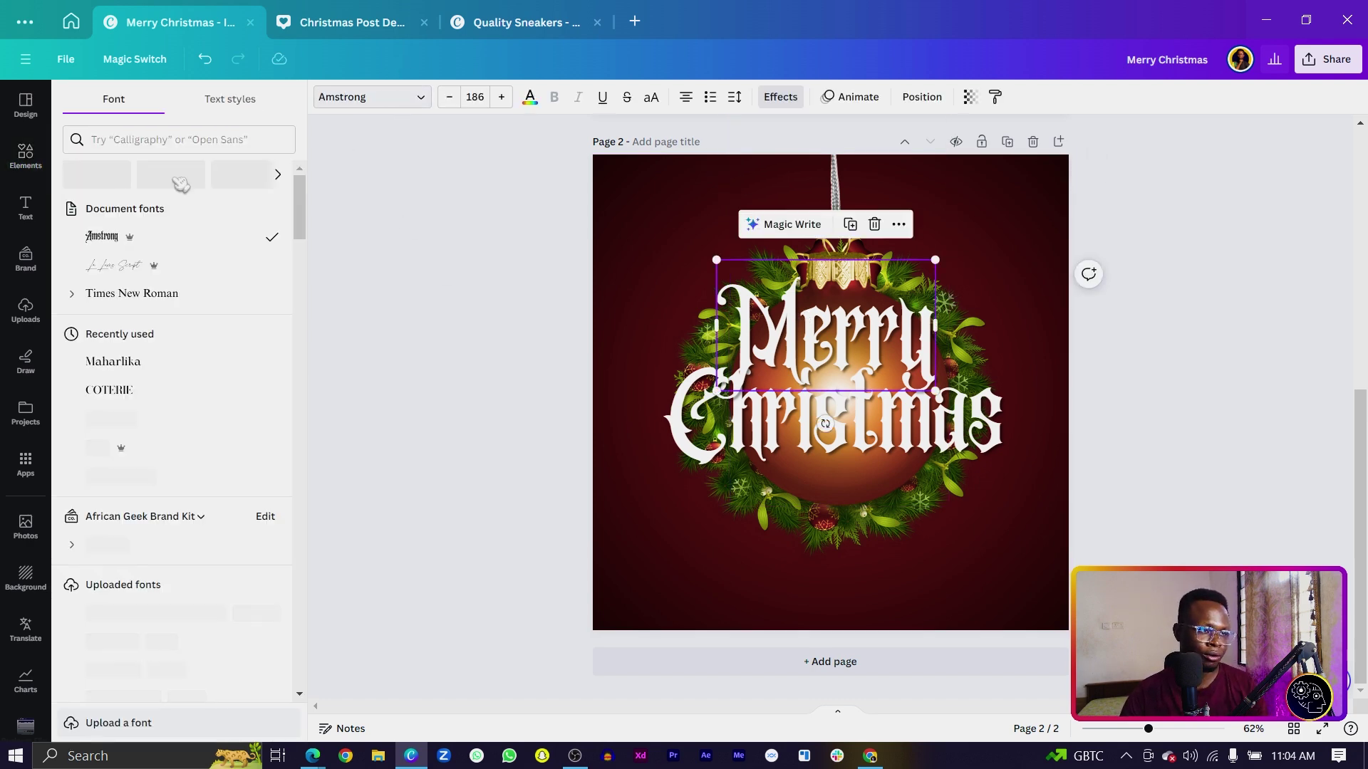
pyautogui.click(114, 265)
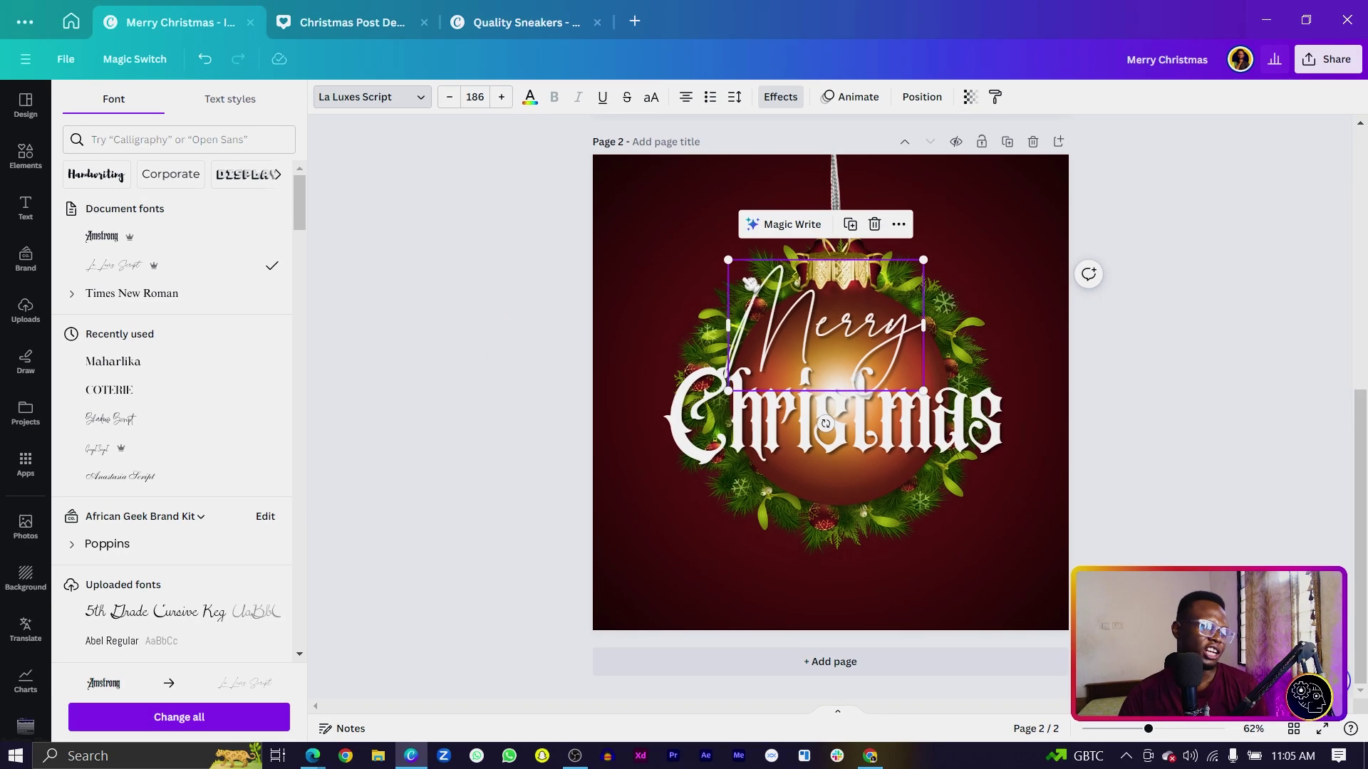
pyautogui.hotkey('ctrl', 'z')
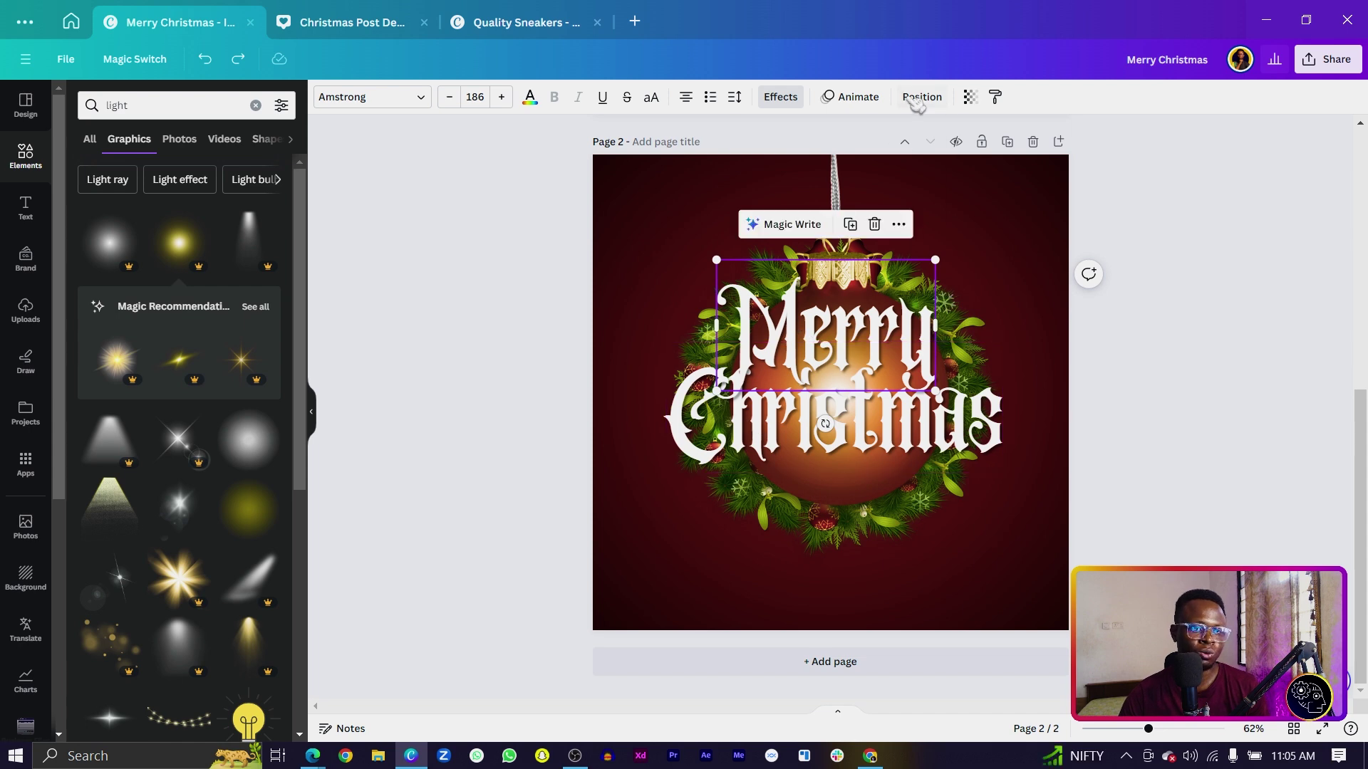
# Centre 'Merry' horizontally, then shrink both title lines slightly and centre them on the page
pyautogui.click(917, 100)
pyautogui.click(227, 254)
pyautogui.keyDown('shift'); pyautogui.click(786, 391); pyautogui.keyUp('shift')
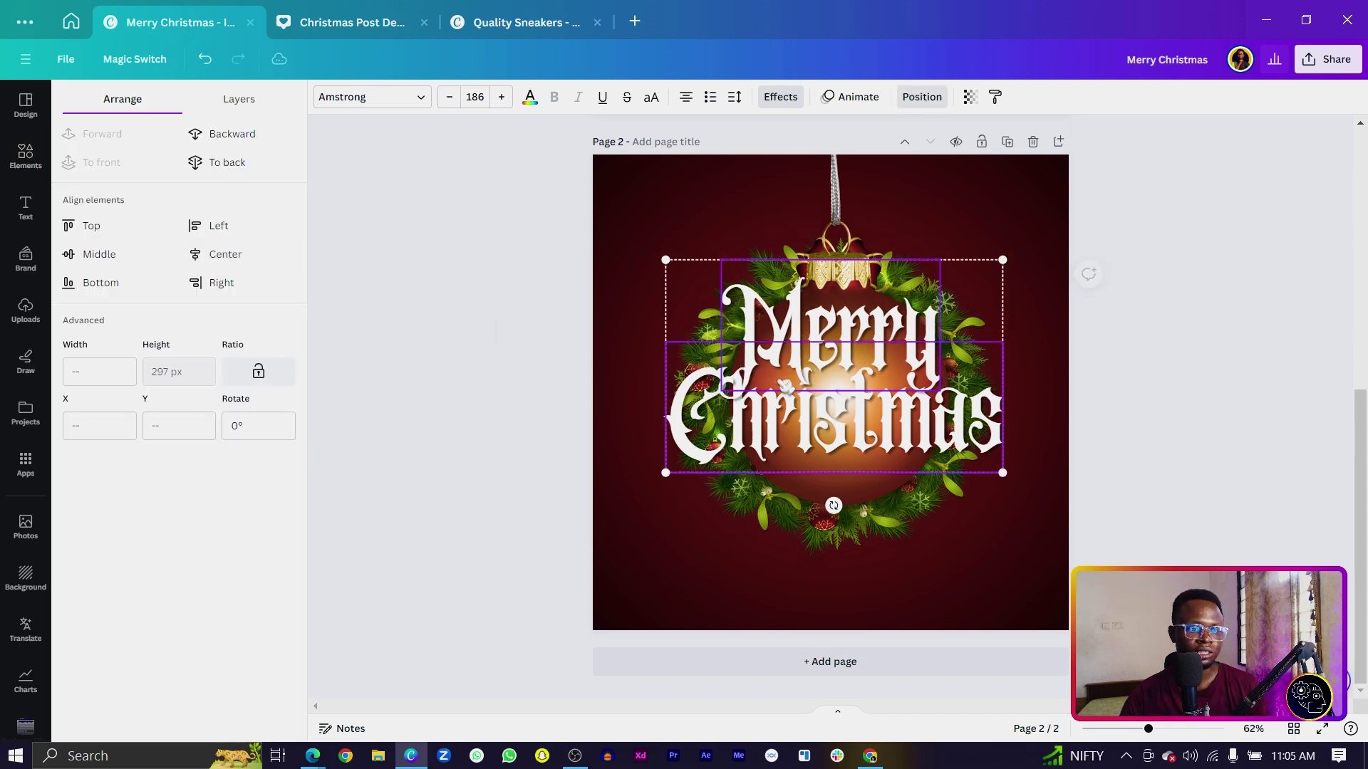
pyautogui.moveTo(666, 473); pyautogui.dragTo(679, 465)
pyautogui.moveTo(765, 420); pyautogui.dragTo(762, 438)
pyautogui.click(497, 400)
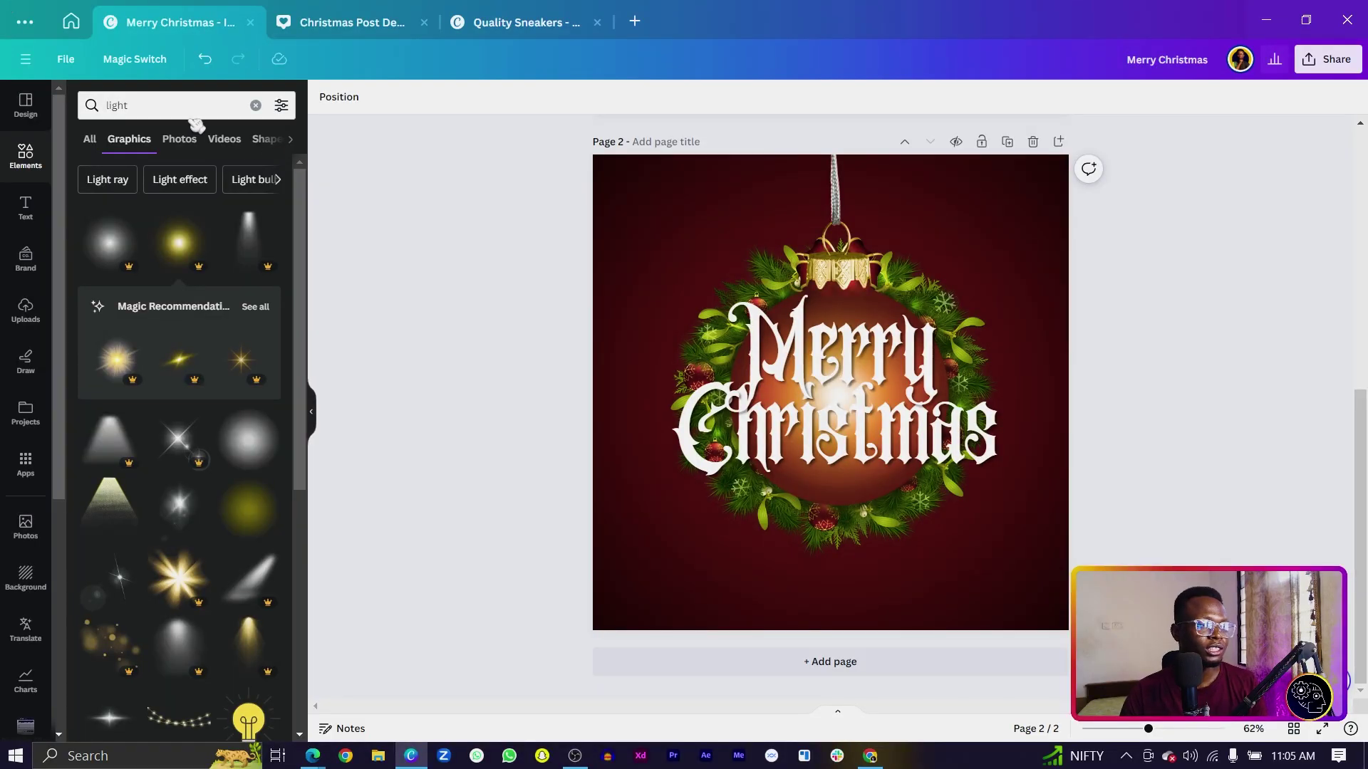
# Place gold and red hanging ornaments from a 'christmas ball' search in the top-left corner
pyautogui.click(165, 100)
pyautogui.write('chris')
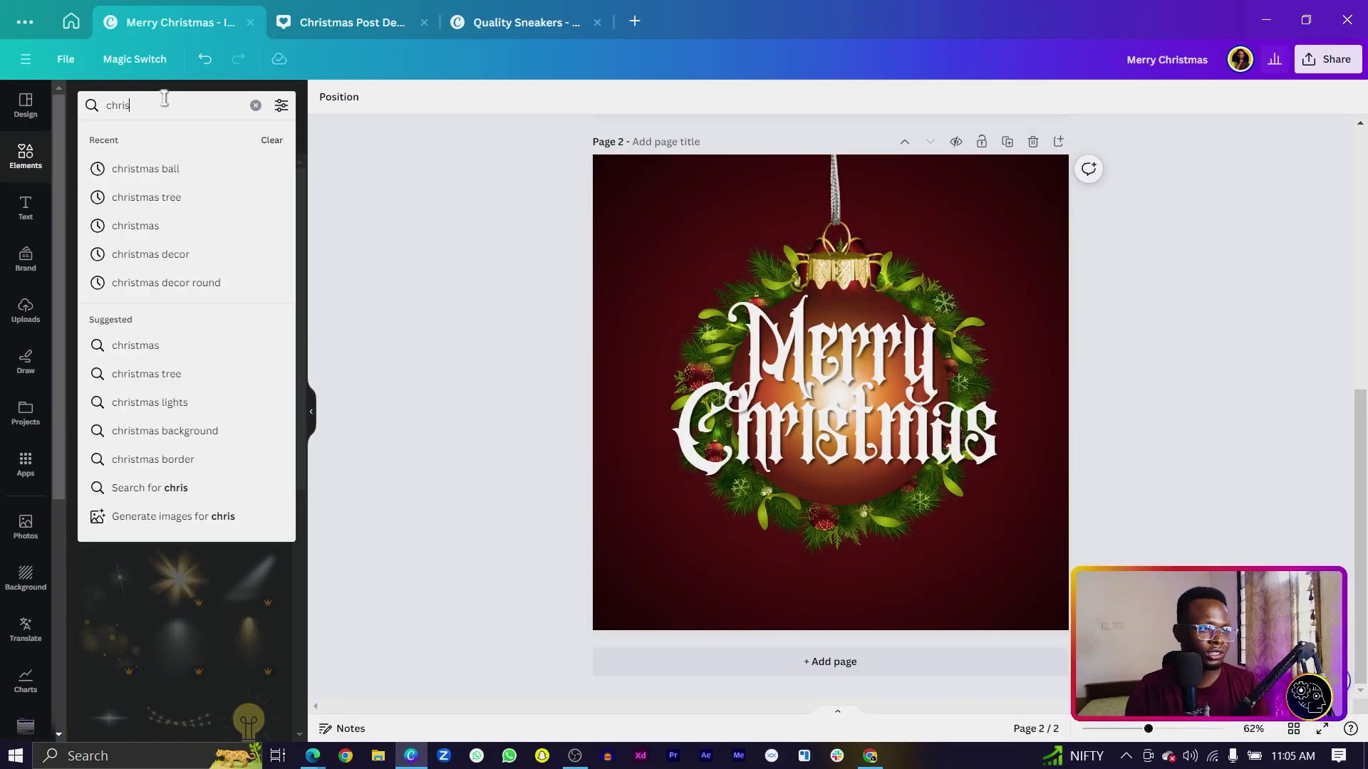
pyautogui.write('tmas')
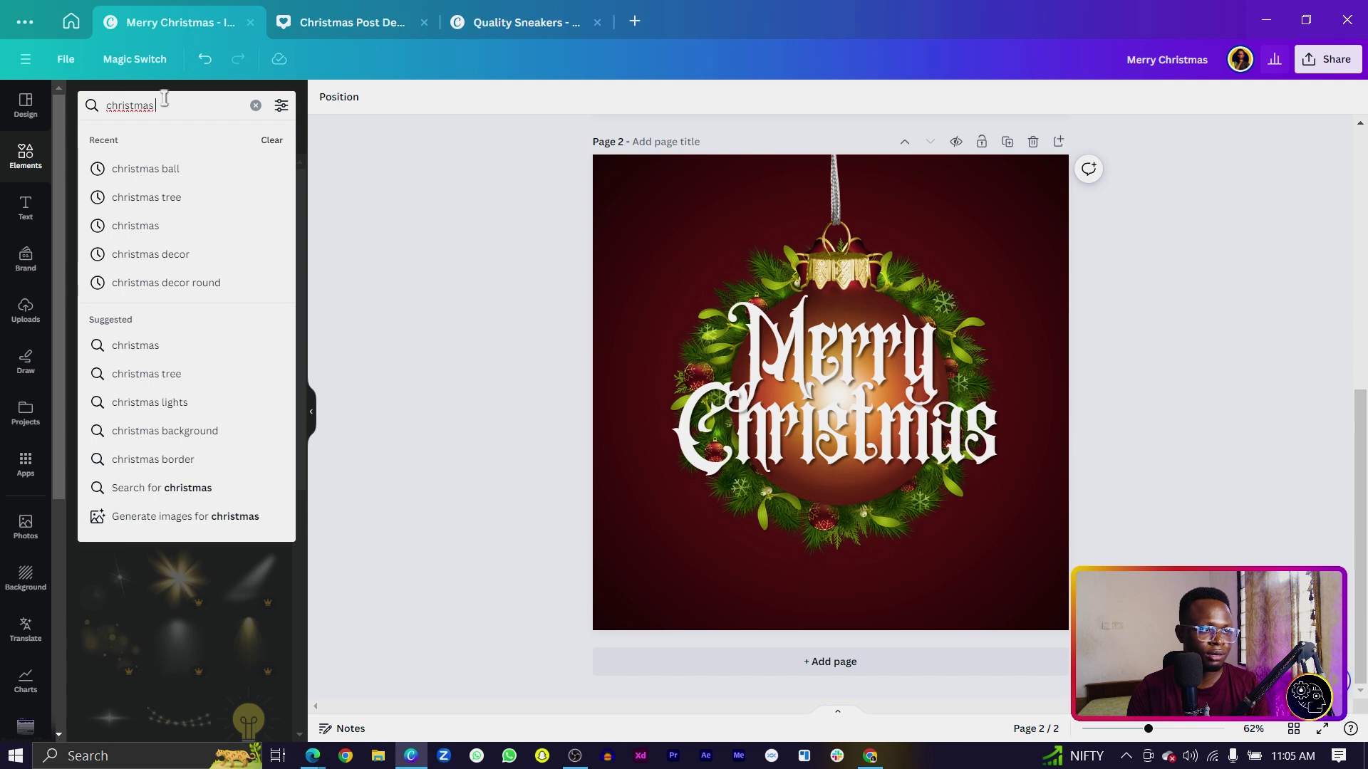
pyautogui.write(' ball')
pyautogui.press('Return')
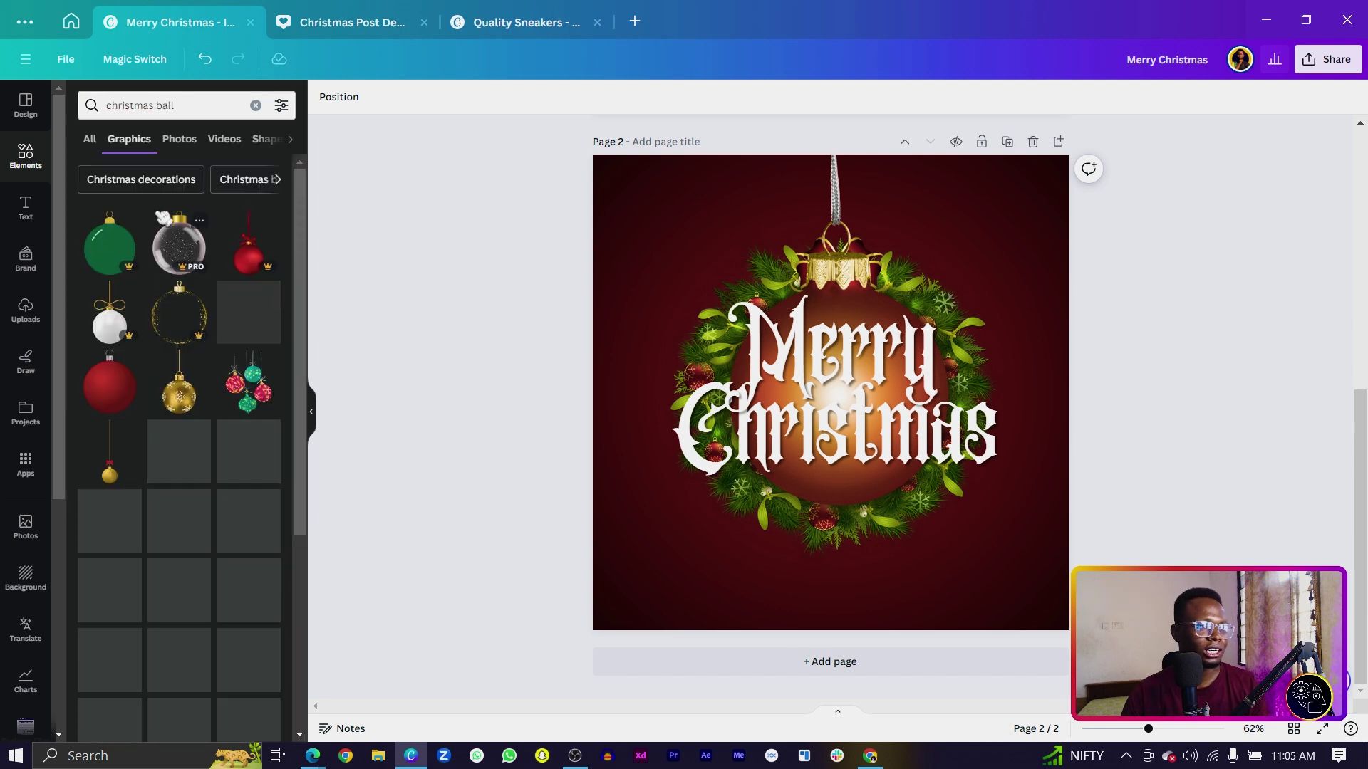
pyautogui.click(194, 406)
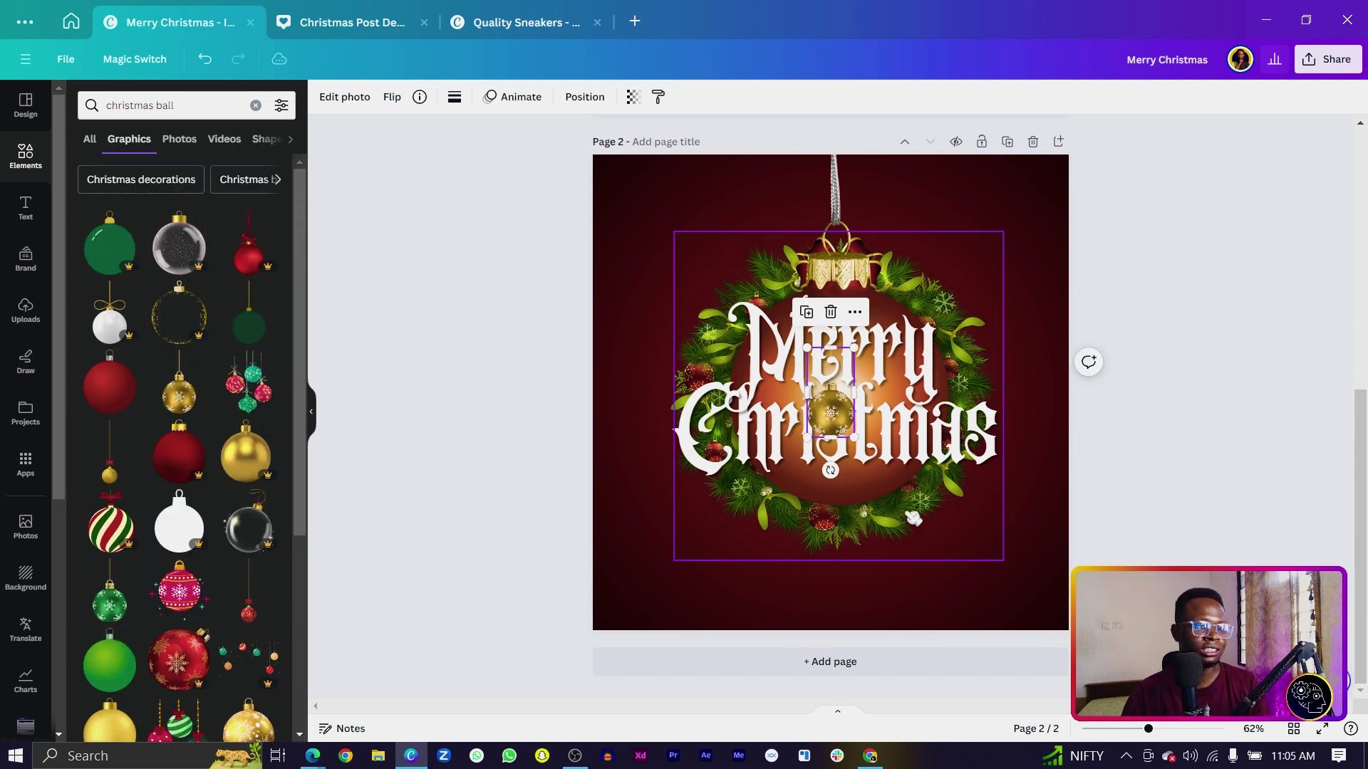
pyautogui.moveTo(801, 388); pyautogui.dragTo(611, 198)
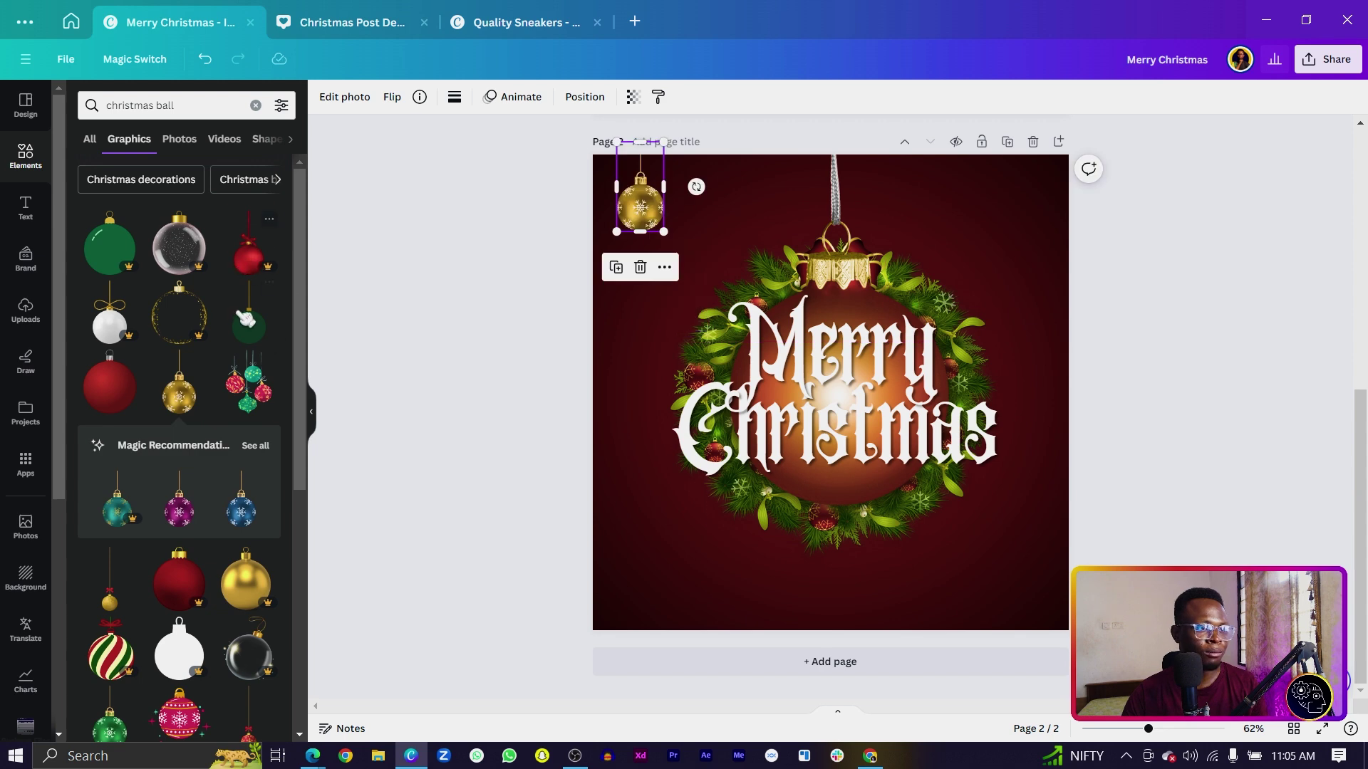
pyautogui.scroll(-5, 174, 584)
pyautogui.click(833, 463)
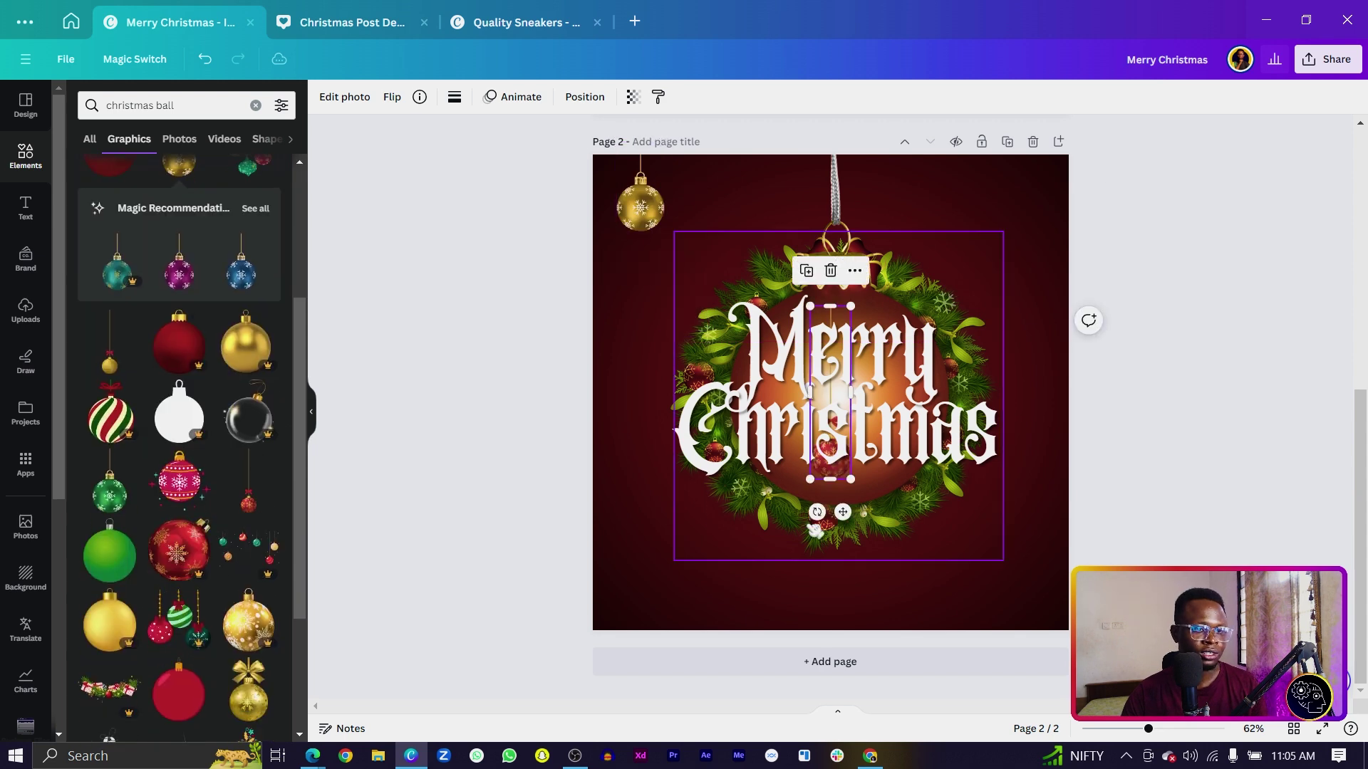
pyautogui.moveTo(843, 511); pyautogui.dragTo(665, 328)
# Add another gold hanging ornament, then duplicate the ornament group to the top-right corner
pyautogui.scroll(-3, 188, 645)
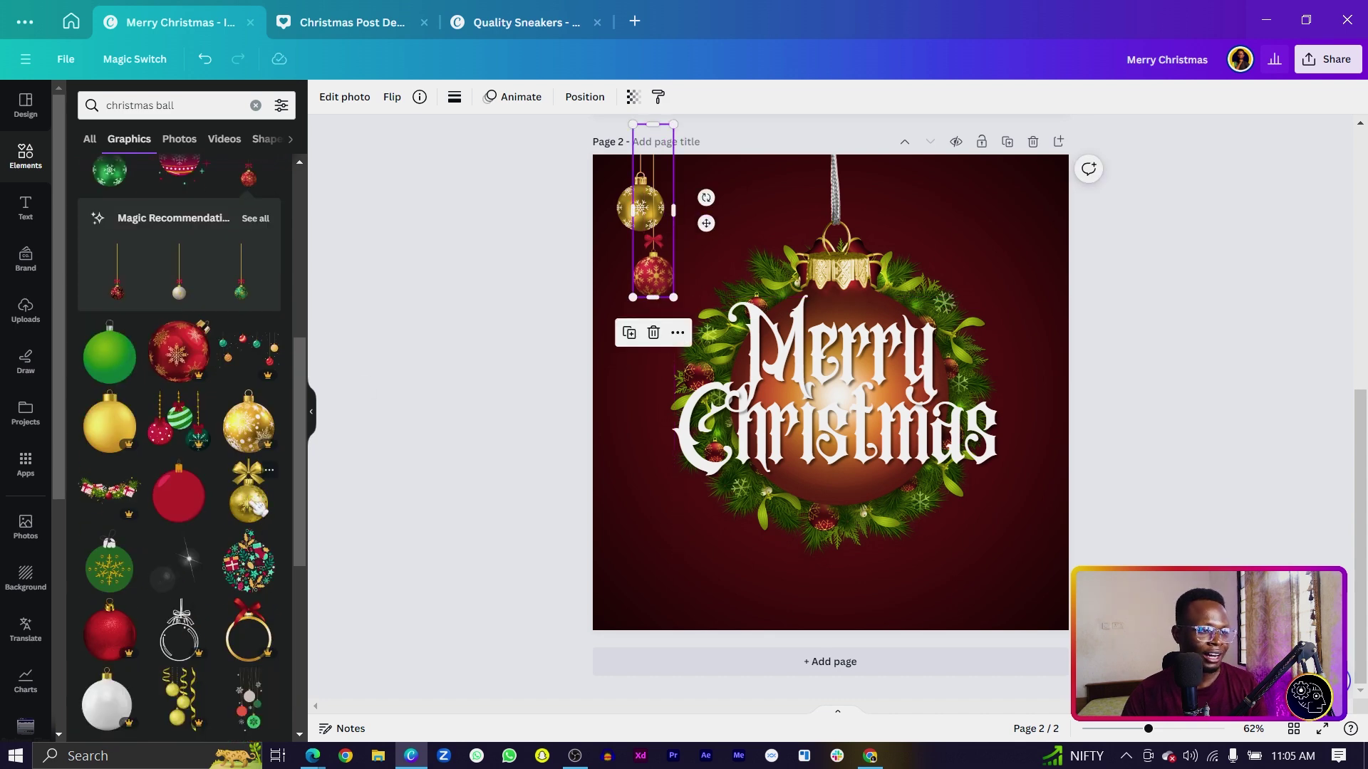
pyautogui.scroll(-3, 136, 493)
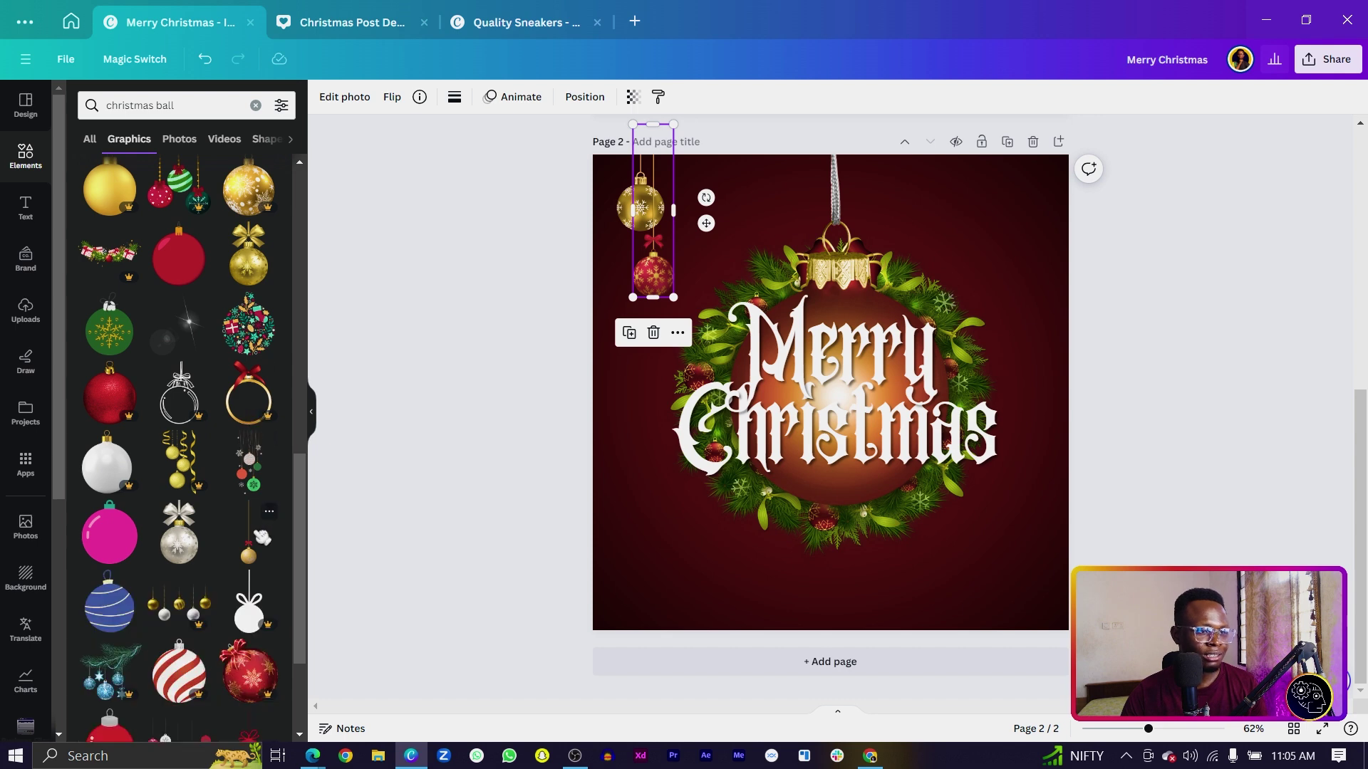
pyautogui.click(262, 535)
pyautogui.moveTo(857, 539); pyautogui.dragTo(1030, 324)
pyautogui.keyDown('shift'); pyautogui.click(668, 274); pyautogui.keyUp('shift')
pyautogui.hotkey('ctrl', 'd')
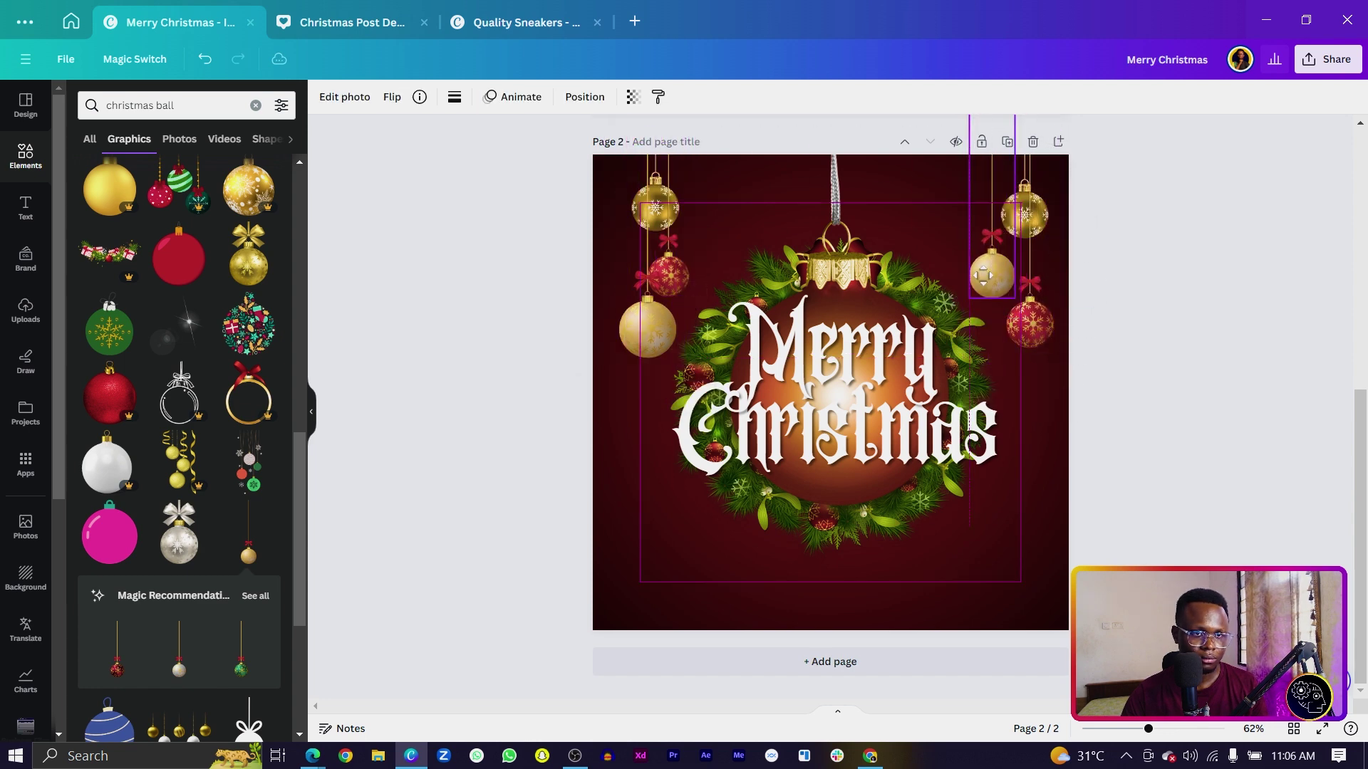
pyautogui.click(492, 317)
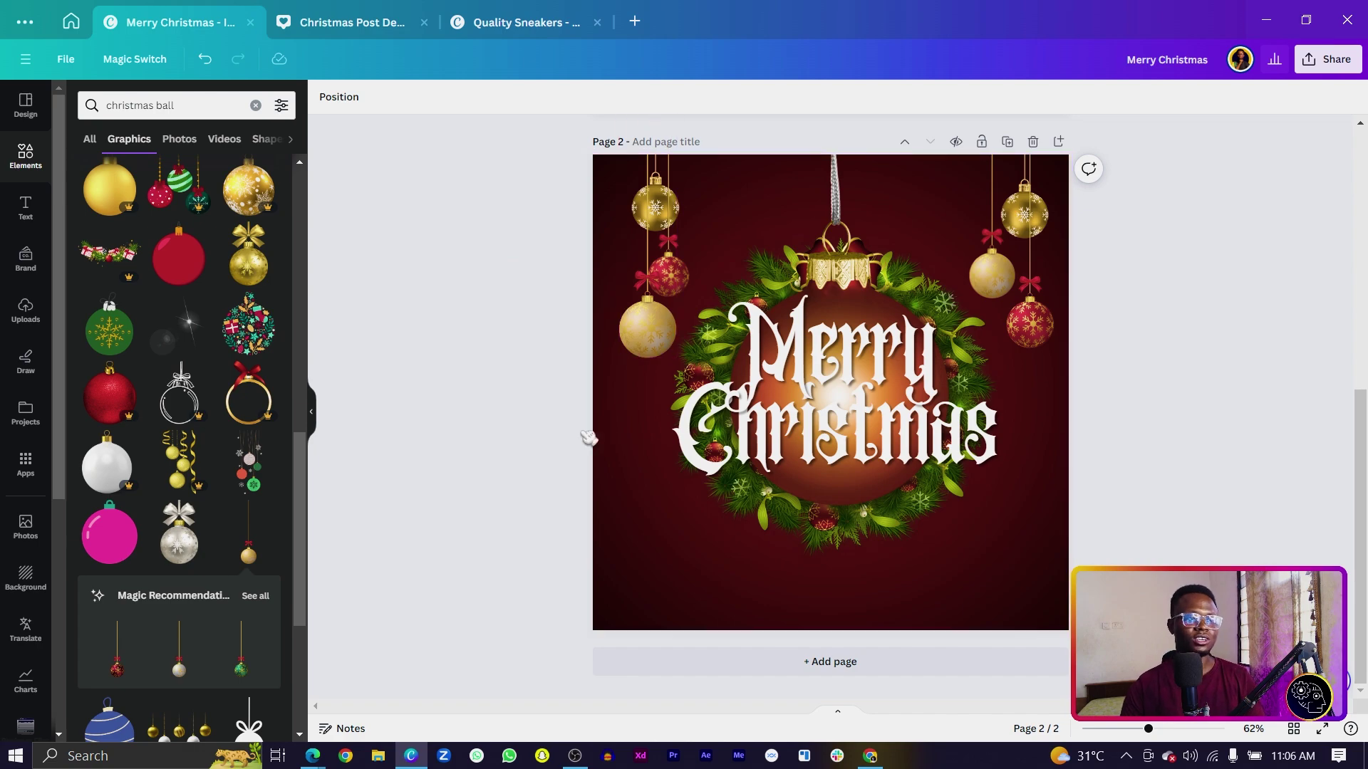
# Search 'snowflakes' and add a snowflake photo instead of the snowflake graphic
pyautogui.click(190, 114)
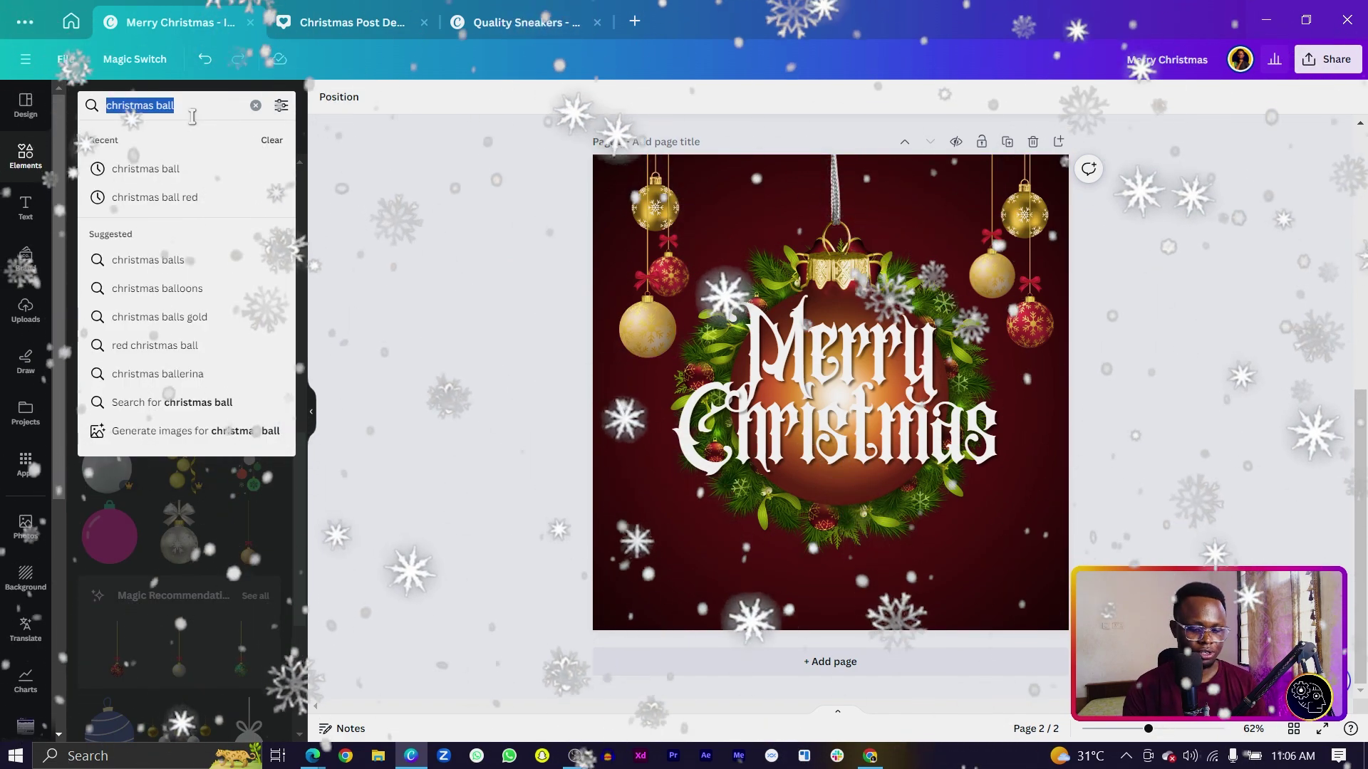
pyautogui.write('snowflakes')
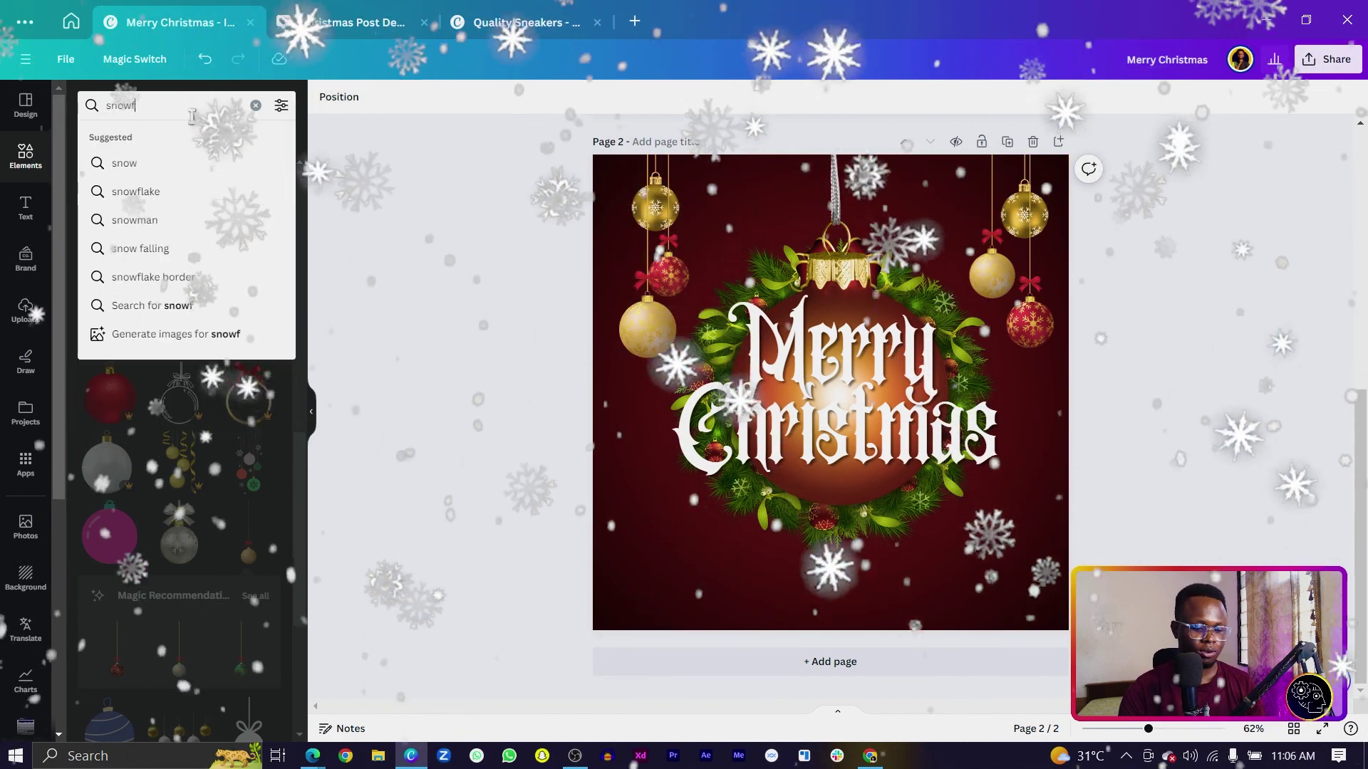
pyautogui.press('Return')
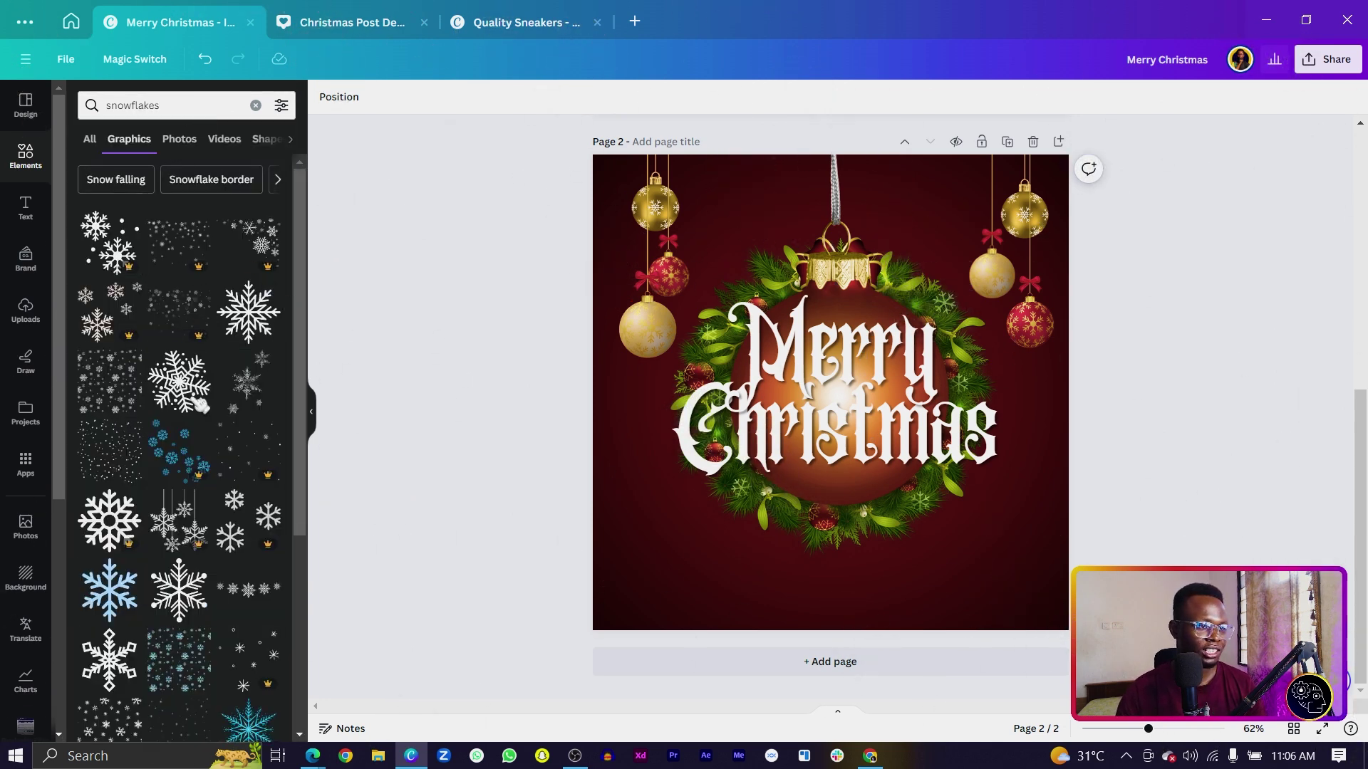
pyautogui.click(110, 527)
pyautogui.hotkey('ctrl', 'z')
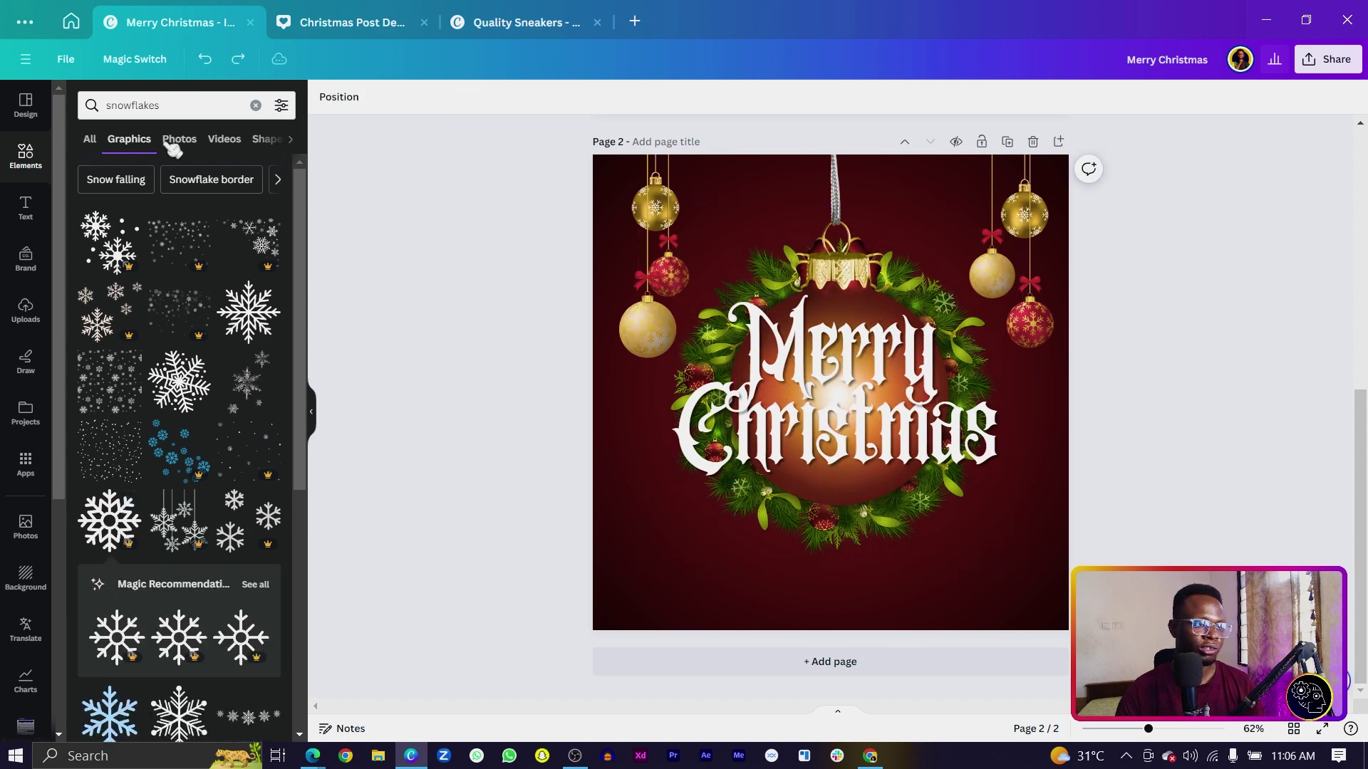
pyautogui.click(178, 139)
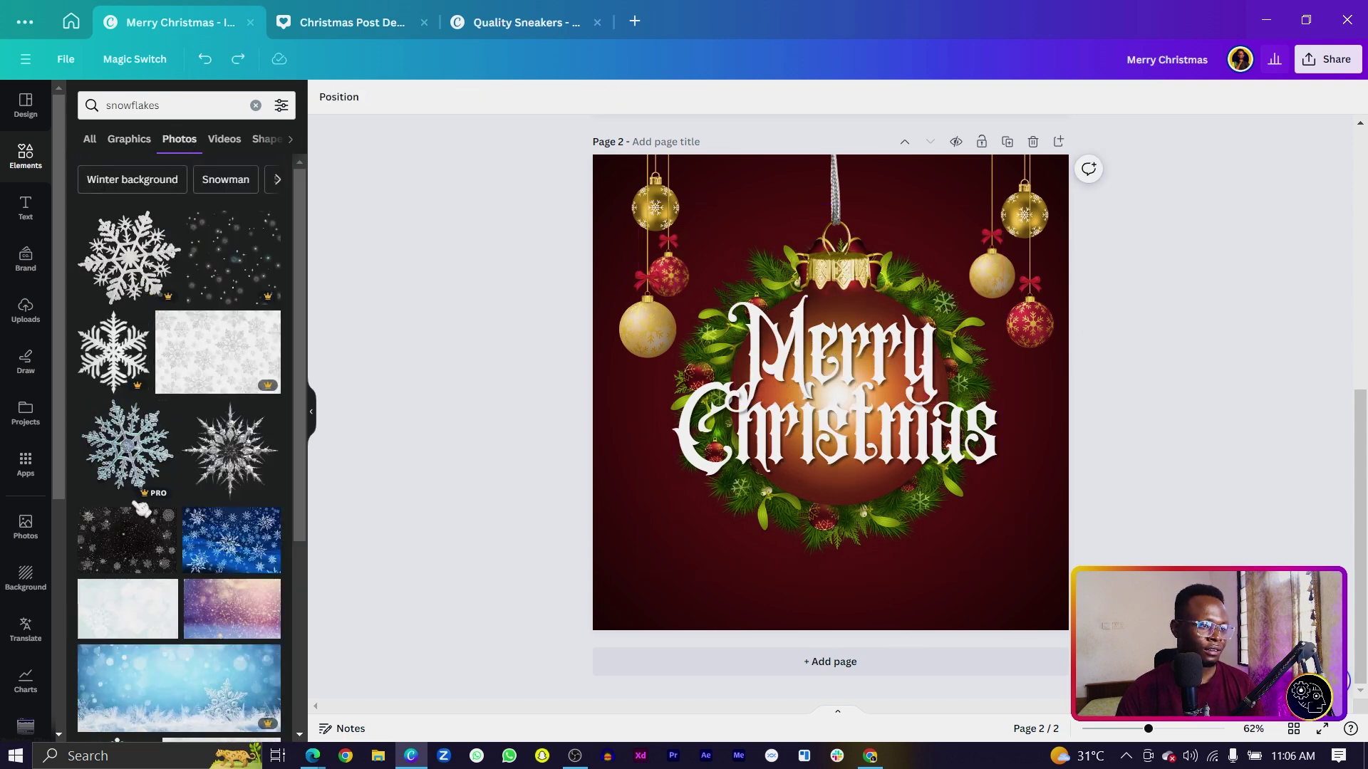
pyautogui.click(110, 435)
# Place the snowflake at the top-left and add a smaller duplicate at the top right
pyautogui.moveTo(827, 396); pyautogui.dragTo(967, 202)
pyautogui.hotkey('ctrl', 'd')
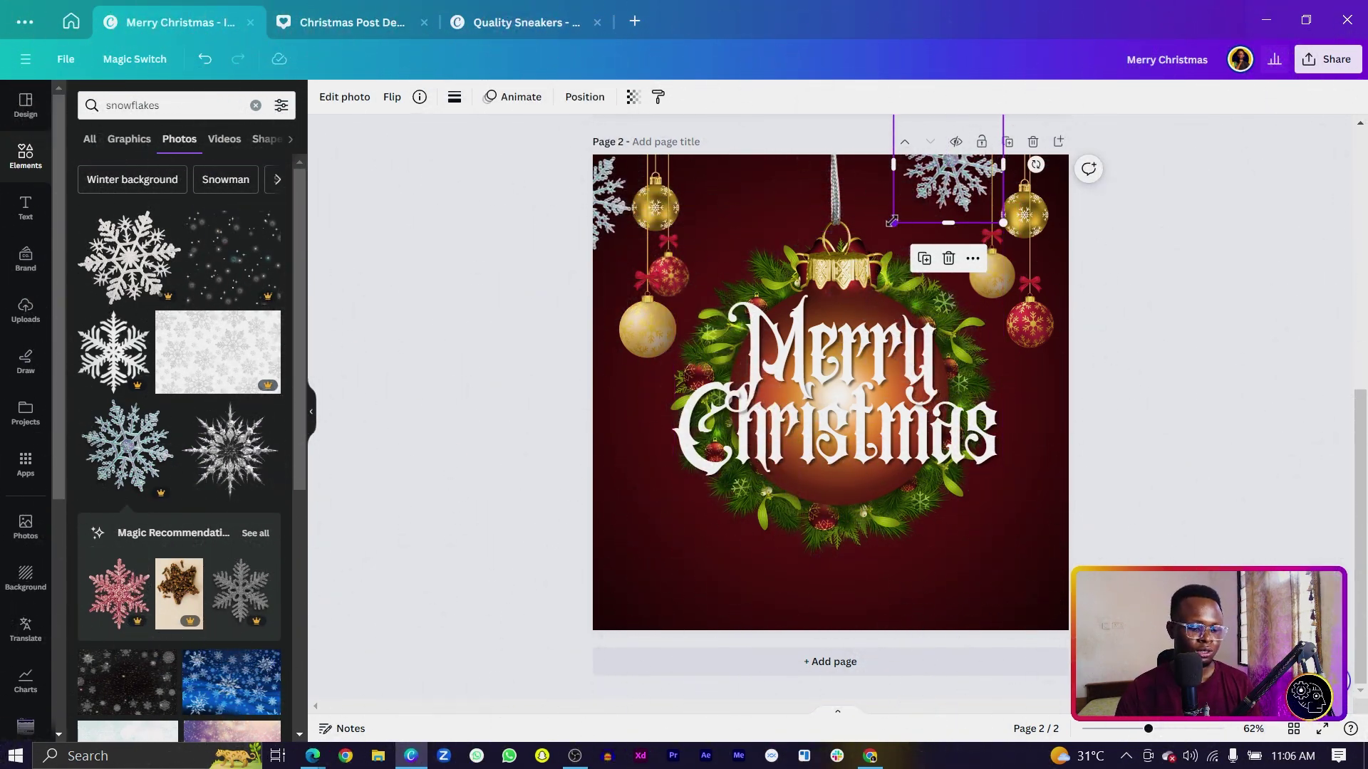
pyautogui.moveTo(894, 223); pyautogui.dragTo(913, 202)
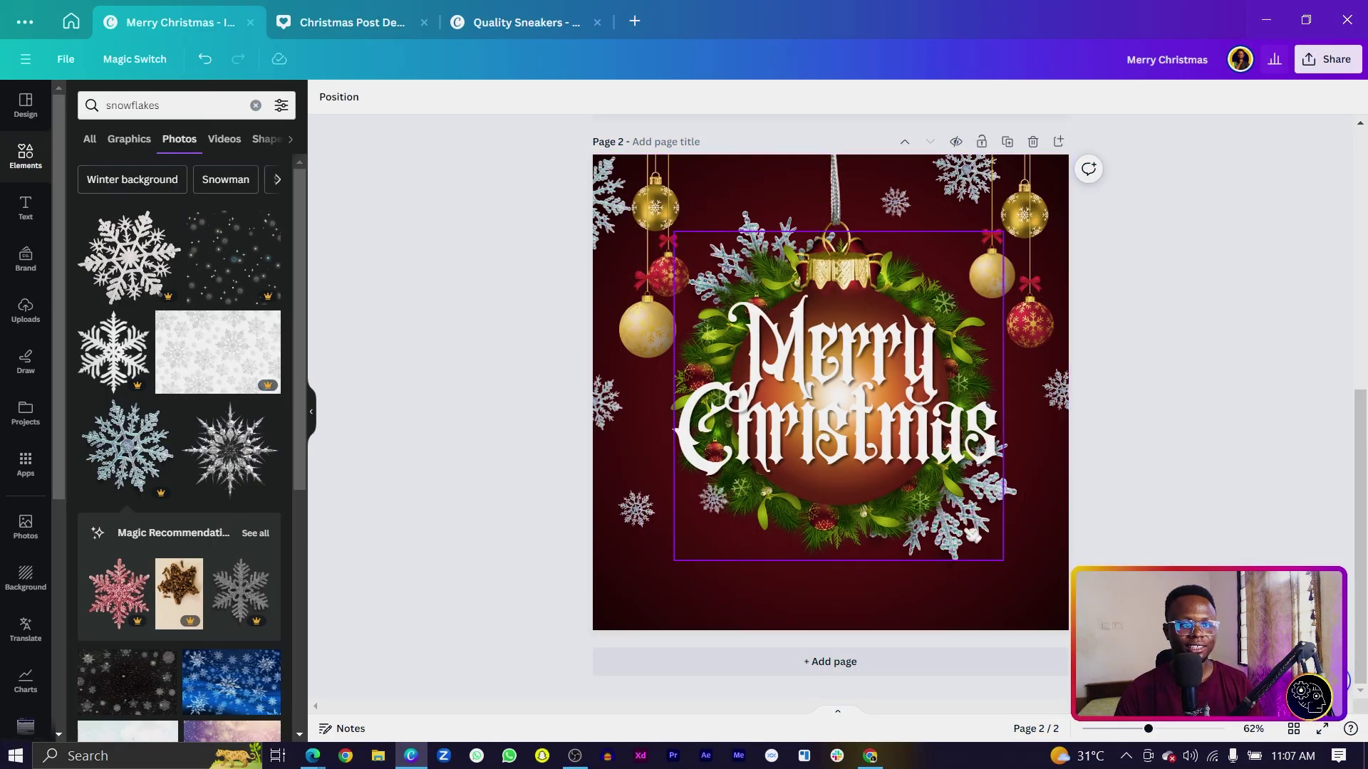
pyautogui.click(705, 353)
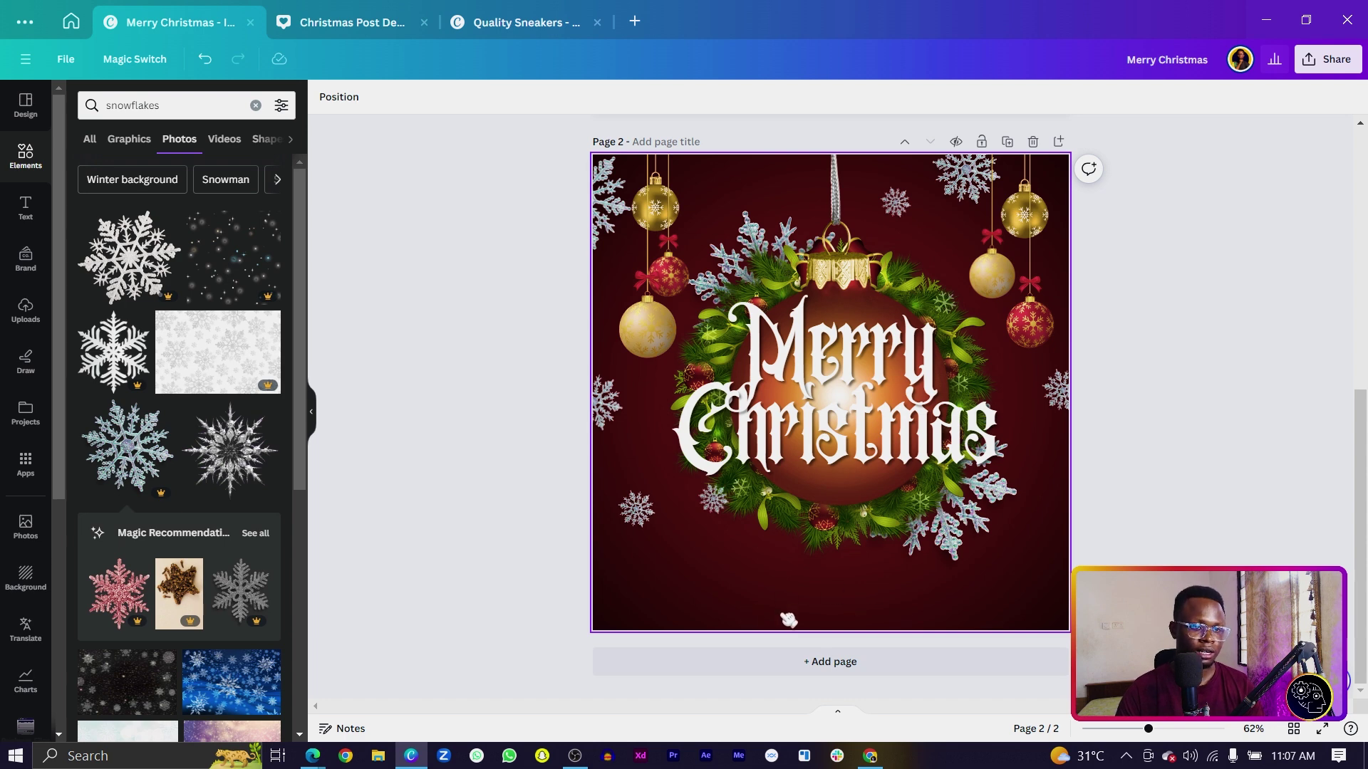
# Add a new paragraph text box set in Times New Roman
pyautogui.press('t')
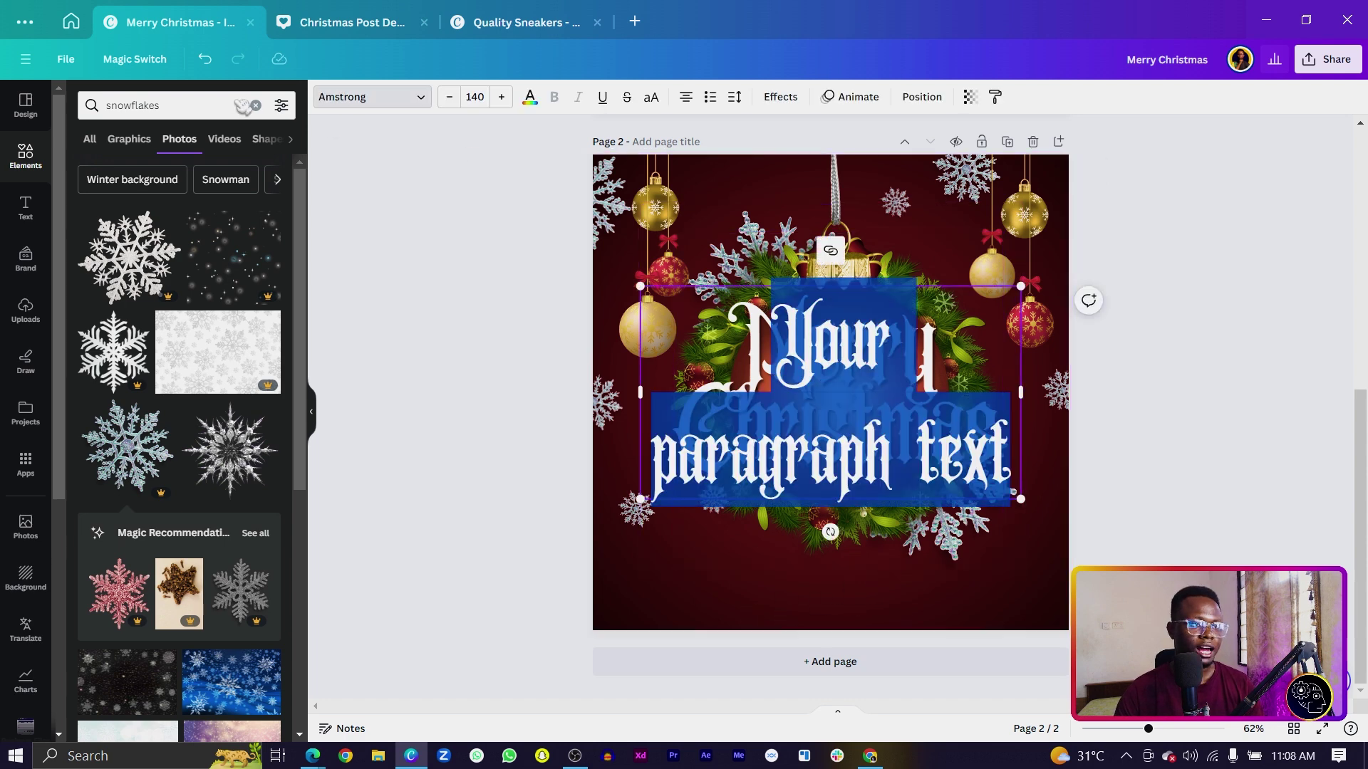
pyautogui.click(371, 97)
pyautogui.click(184, 141)
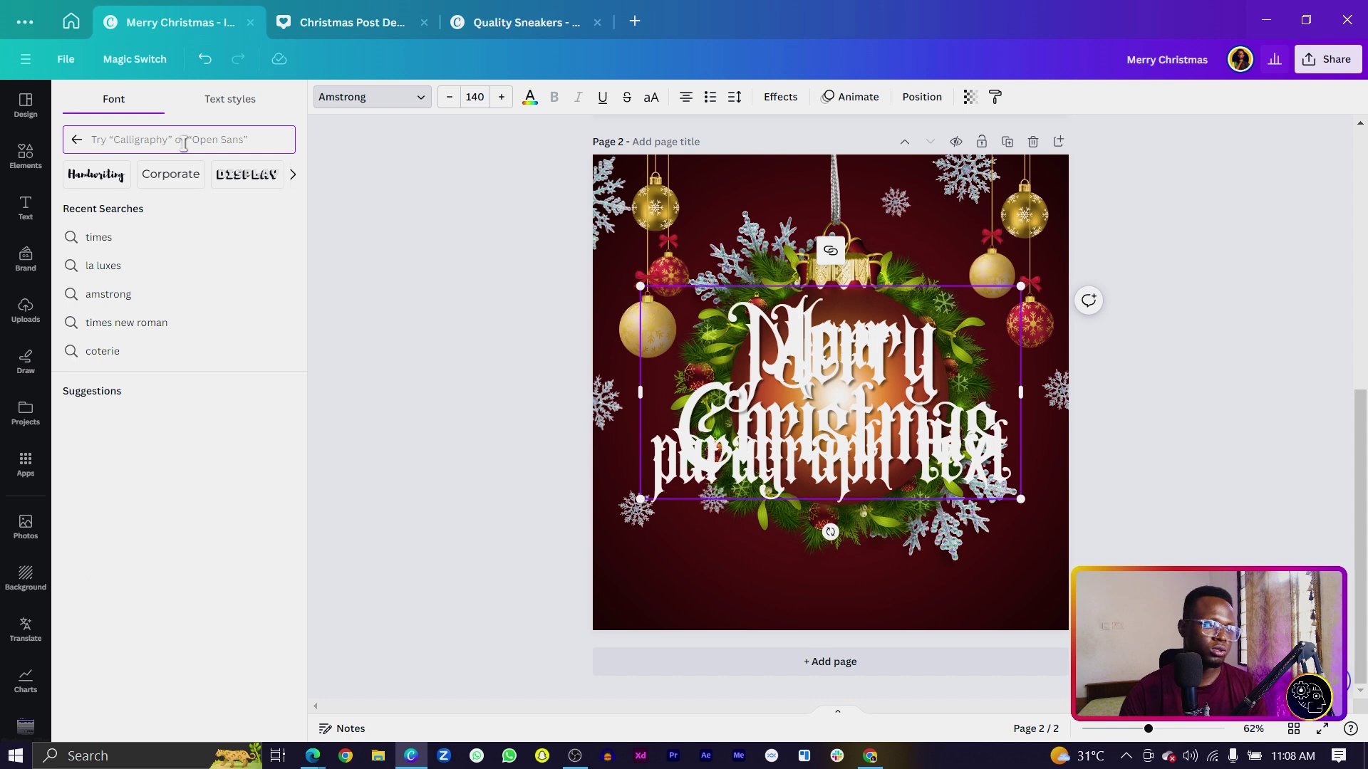
pyautogui.write('new')
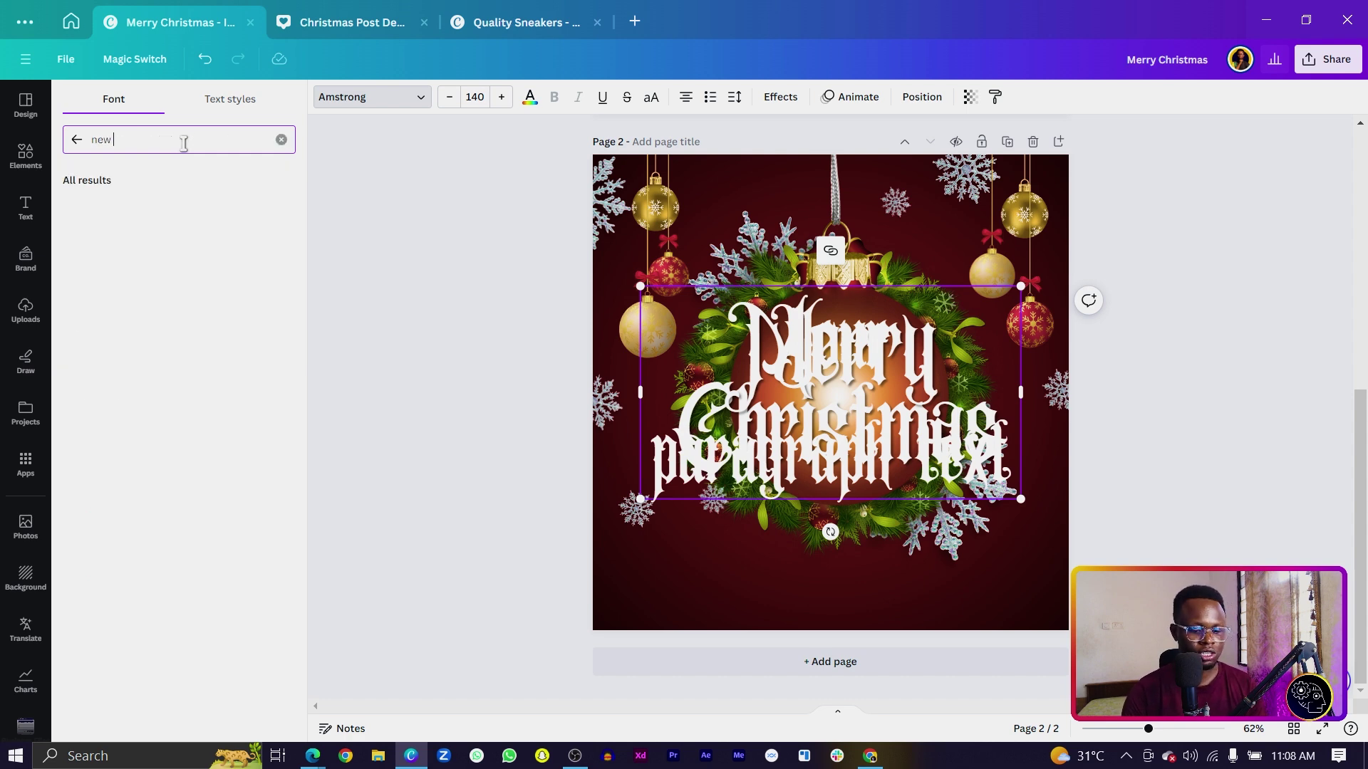
pyautogui.write(' times')
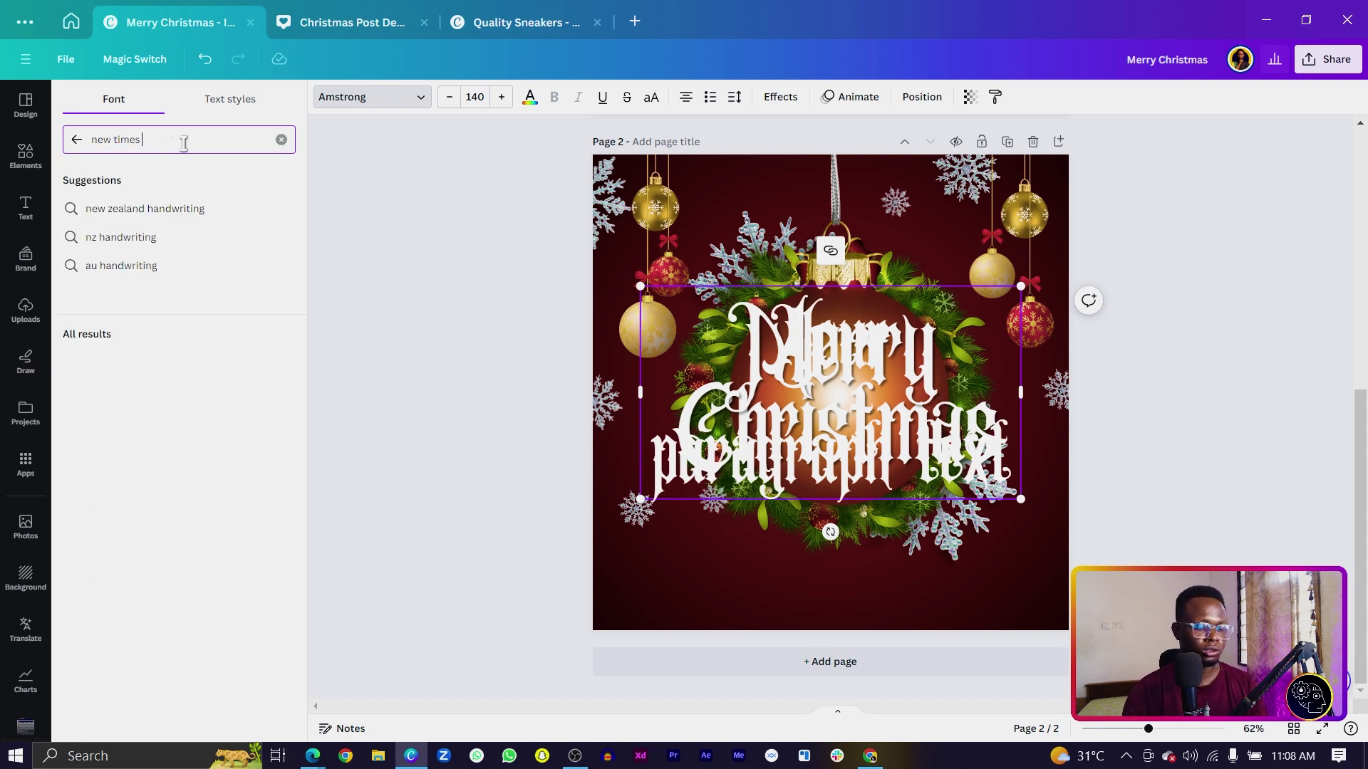
pyautogui.write(' roman')
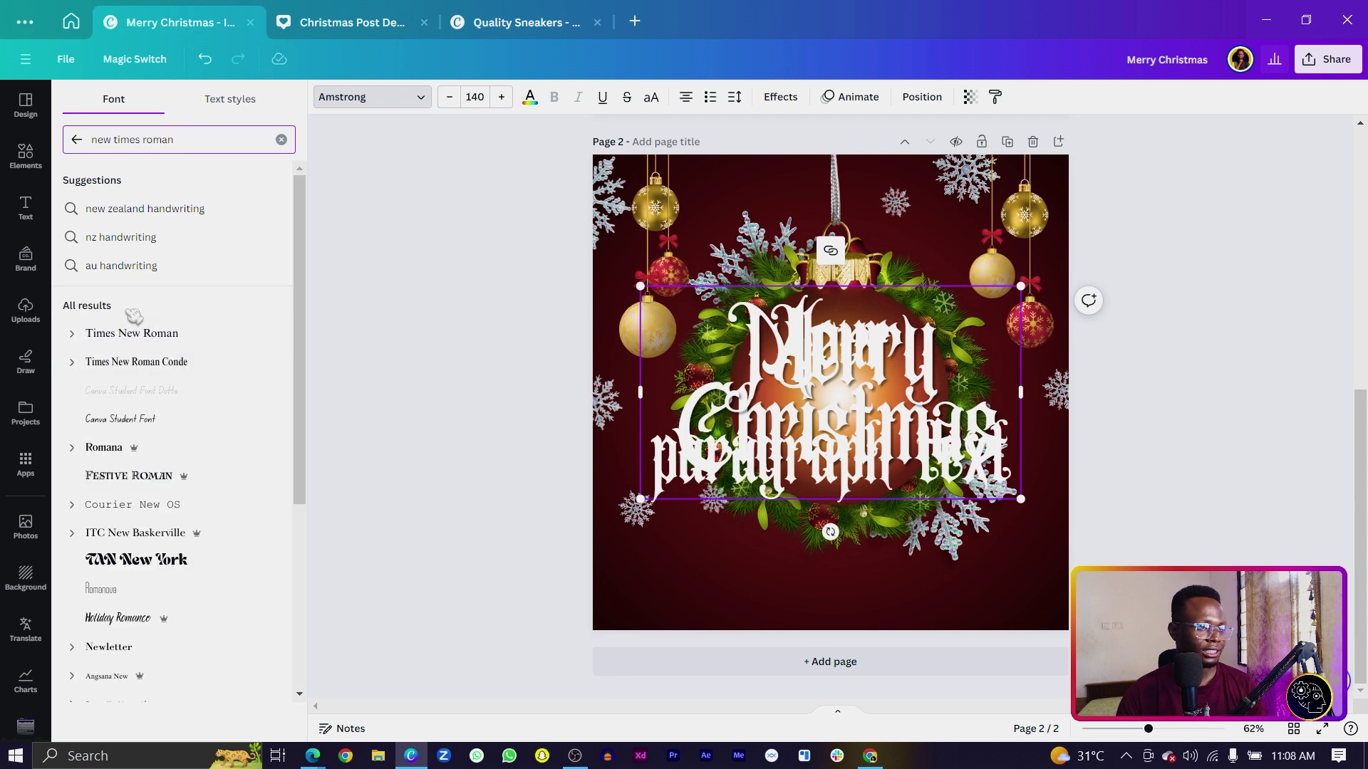
pyautogui.click(135, 333)
# Shrink the greeting and centre it at the page bottom, wrapped onto two lines
pyautogui.moveTo(588, 283); pyautogui.dragTo(905, 571)
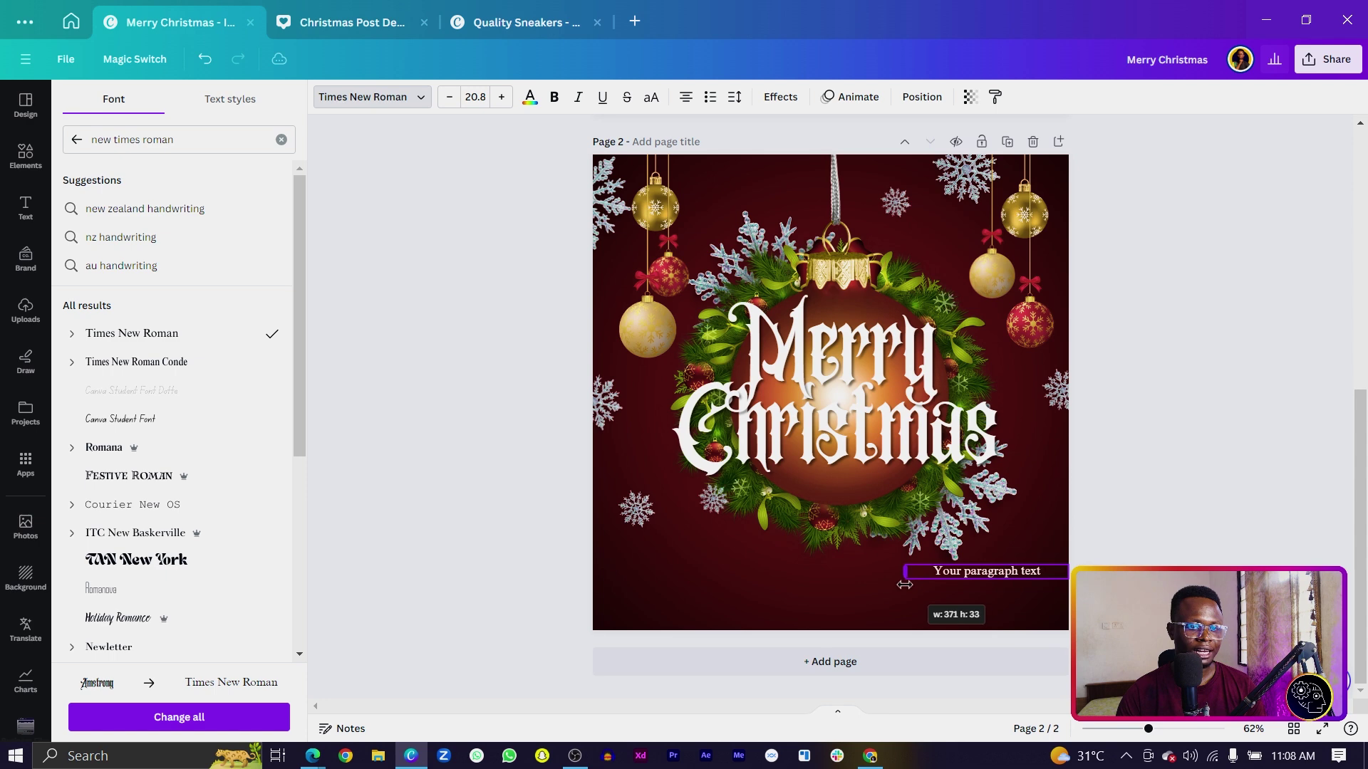
pyautogui.moveTo(1006, 611); pyautogui.dragTo(858, 619)
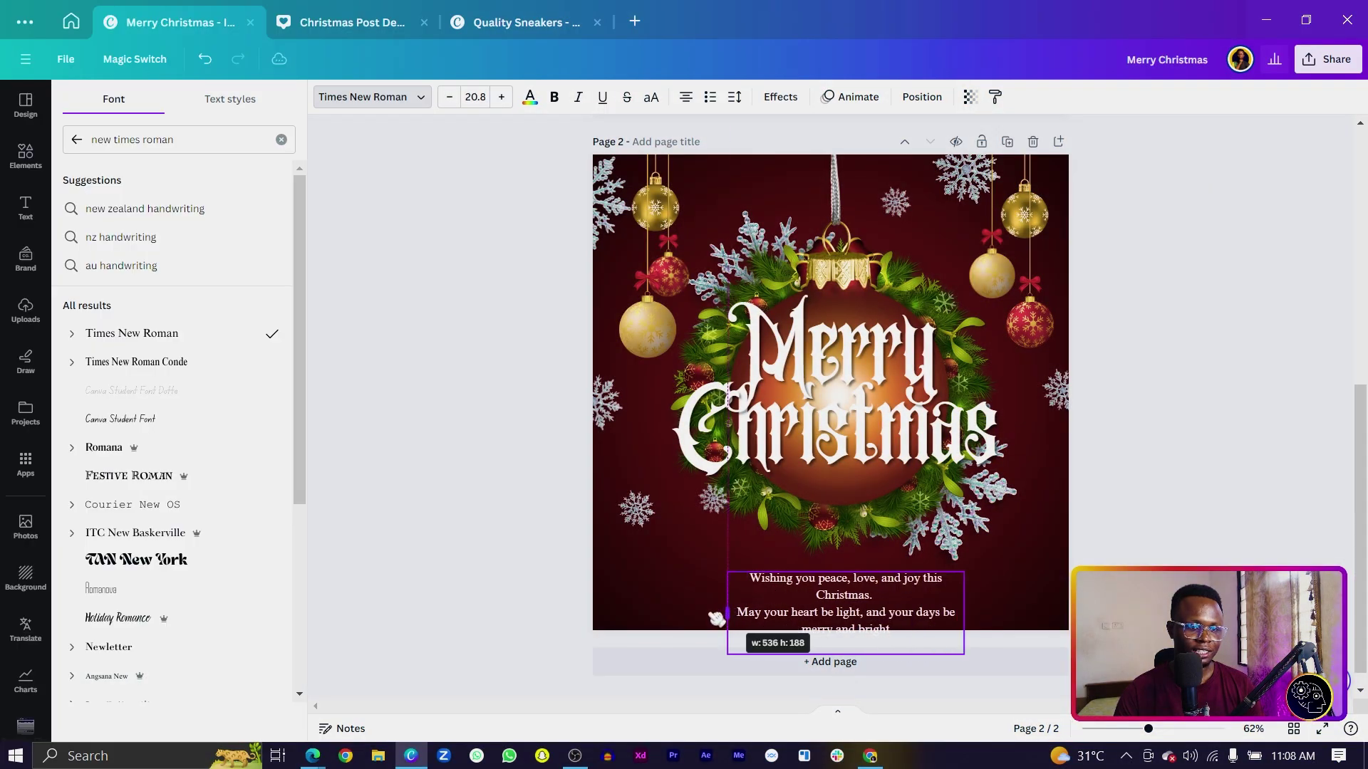
pyautogui.moveTo(716, 617); pyautogui.dragTo(659, 613)
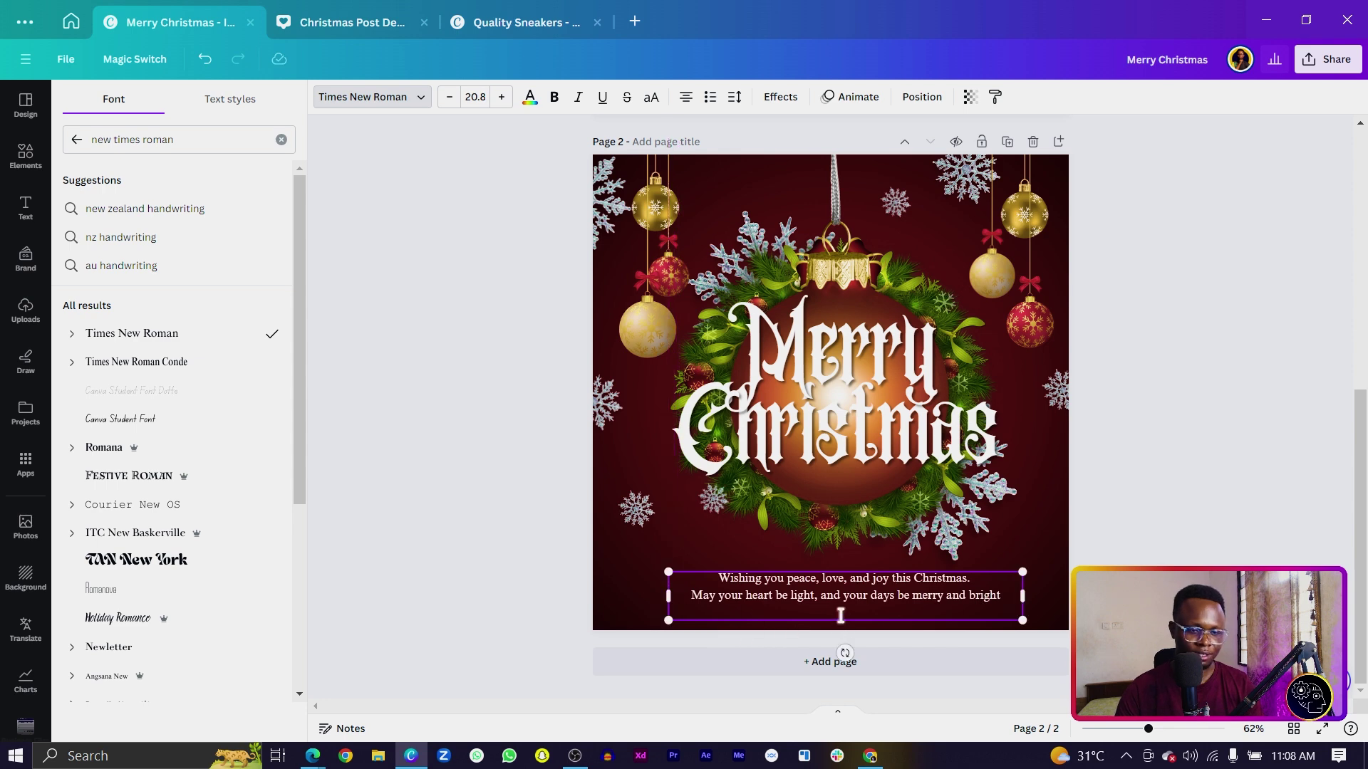
pyautogui.click(620, 585)
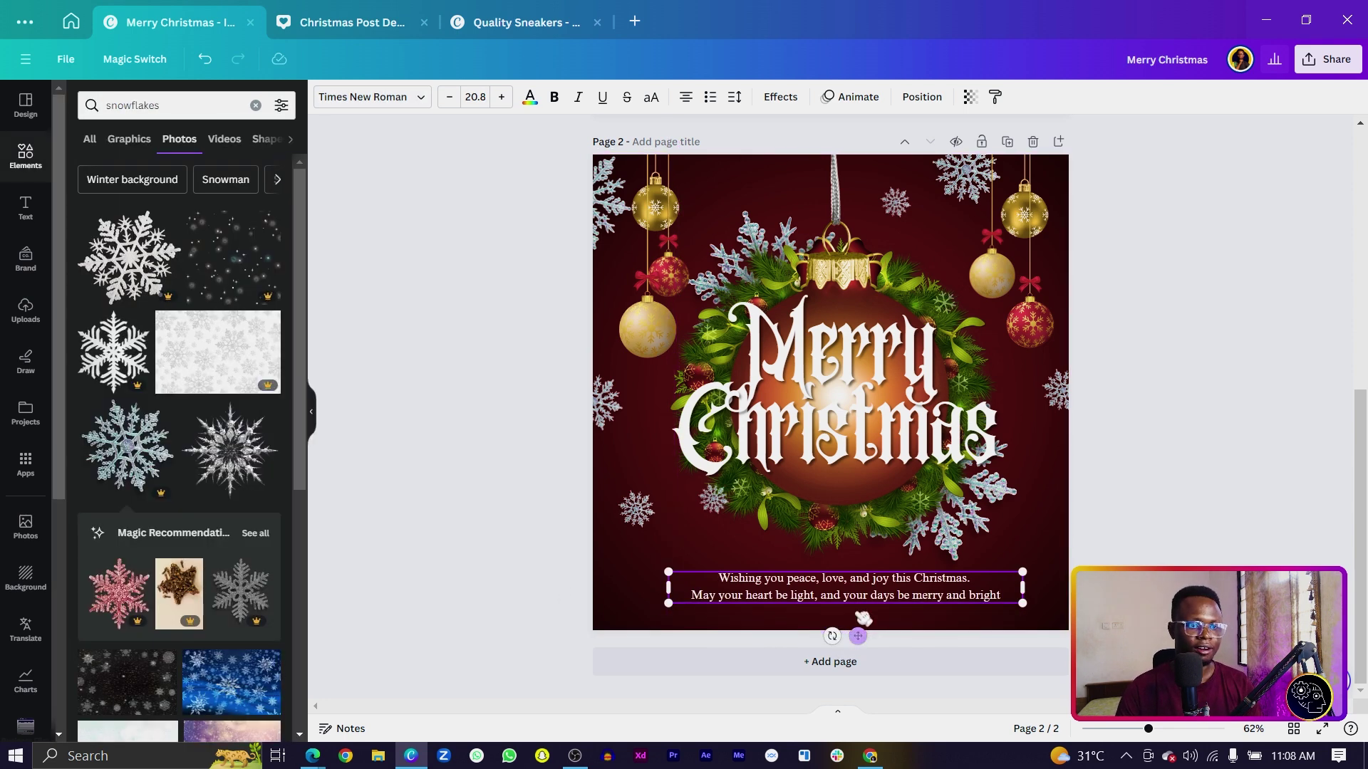
# Raise the greeting slightly, then add the uploaded gift-box photo tilted into the bottom-right corner
pyautogui.click(446, 550)
pyautogui.moveTo(738, 602); pyautogui.dragTo(715, 568)
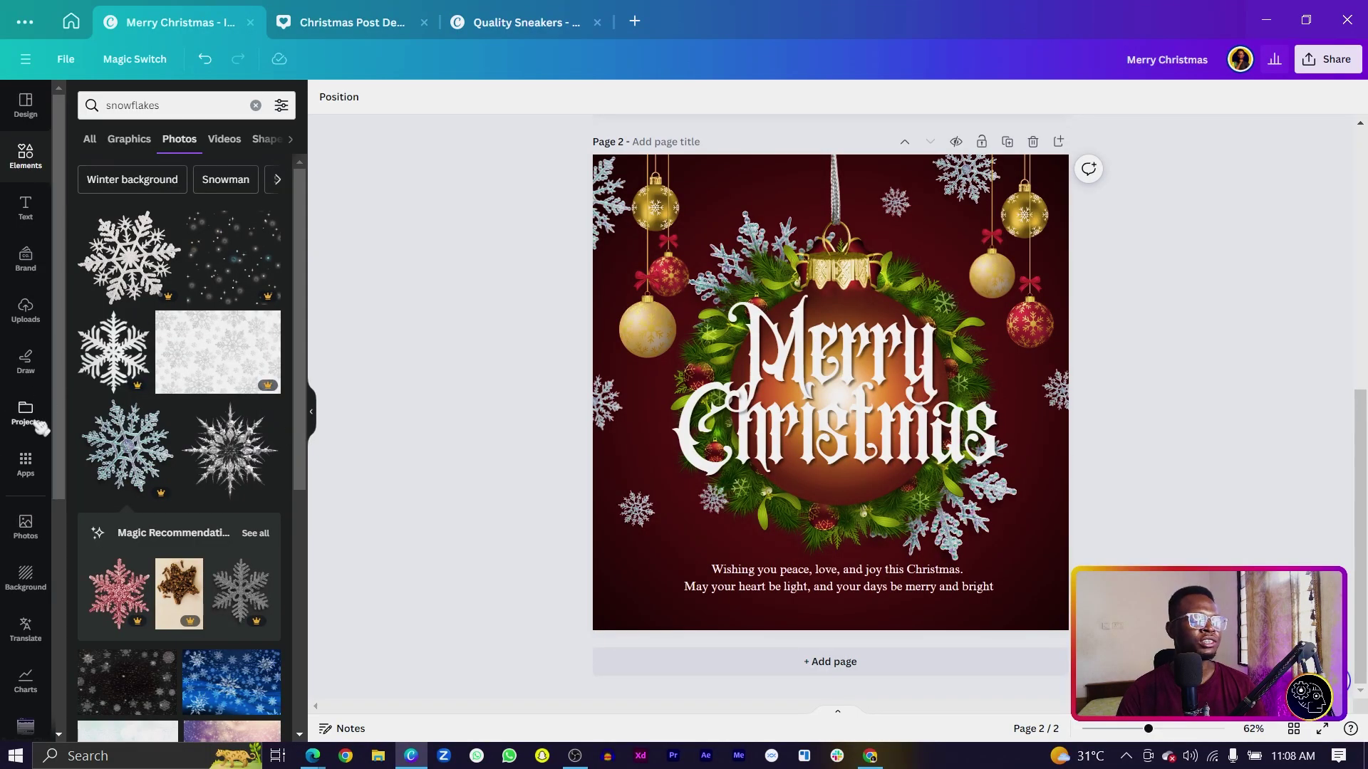
pyautogui.click(25, 310)
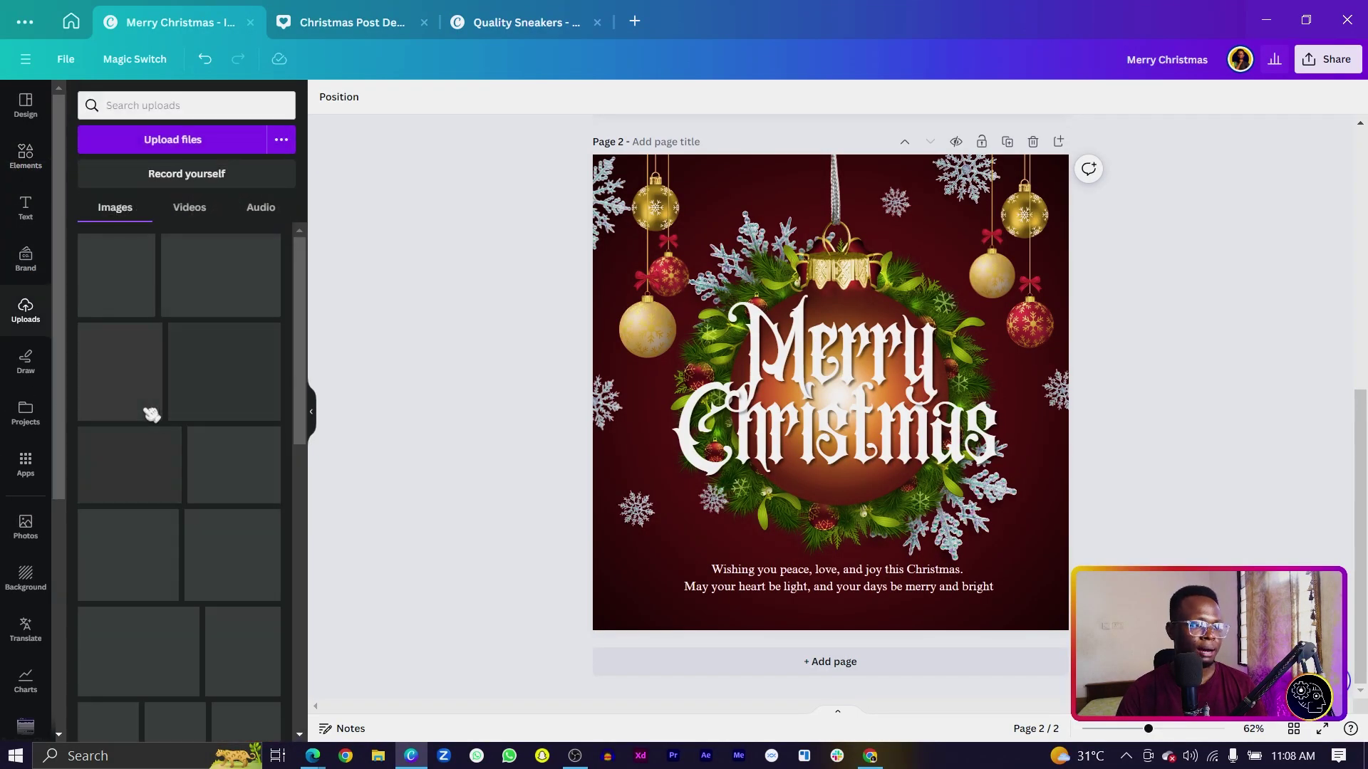
pyautogui.click(129, 388)
pyautogui.moveTo(846, 546); pyautogui.dragTo(975, 701)
pyautogui.moveTo(1183, 558); pyautogui.dragTo(1166, 482)
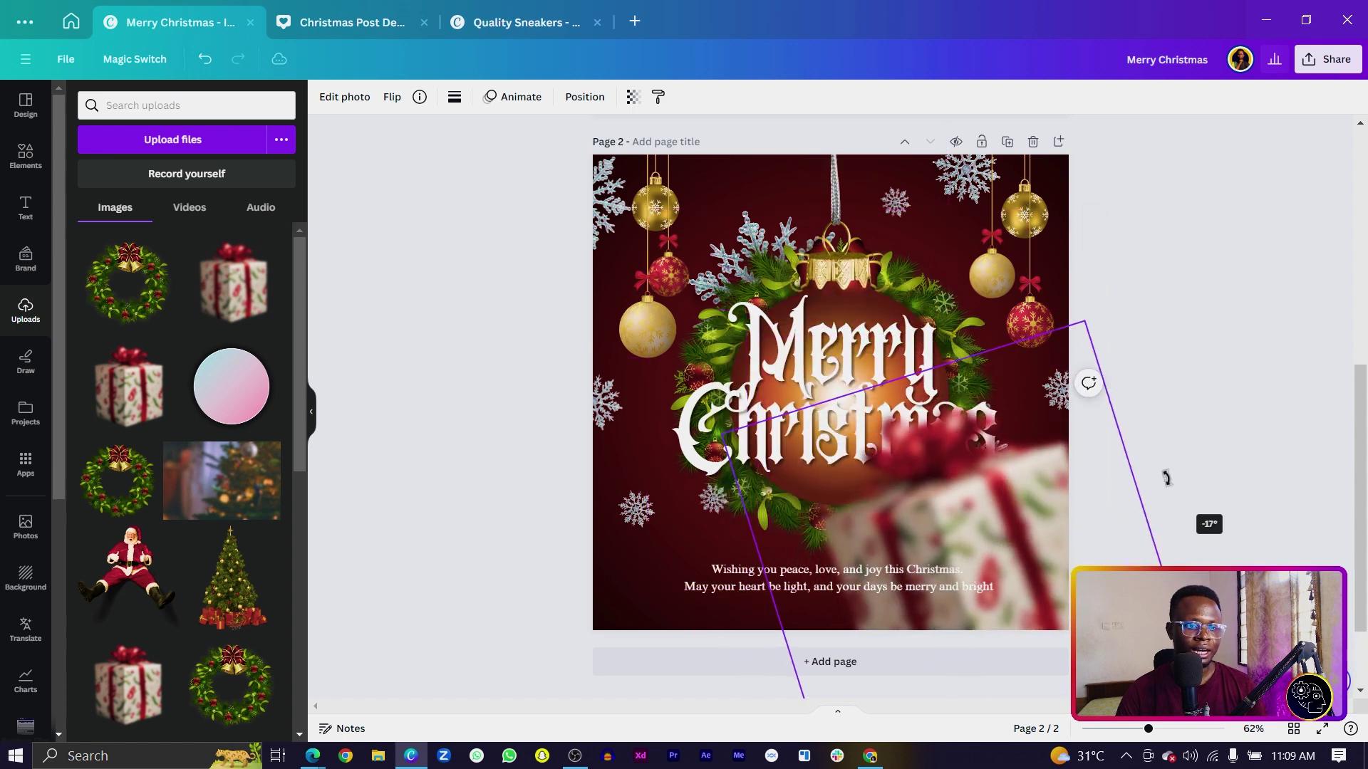
pyautogui.moveTo(1026, 542); pyautogui.dragTo(1161, 645)
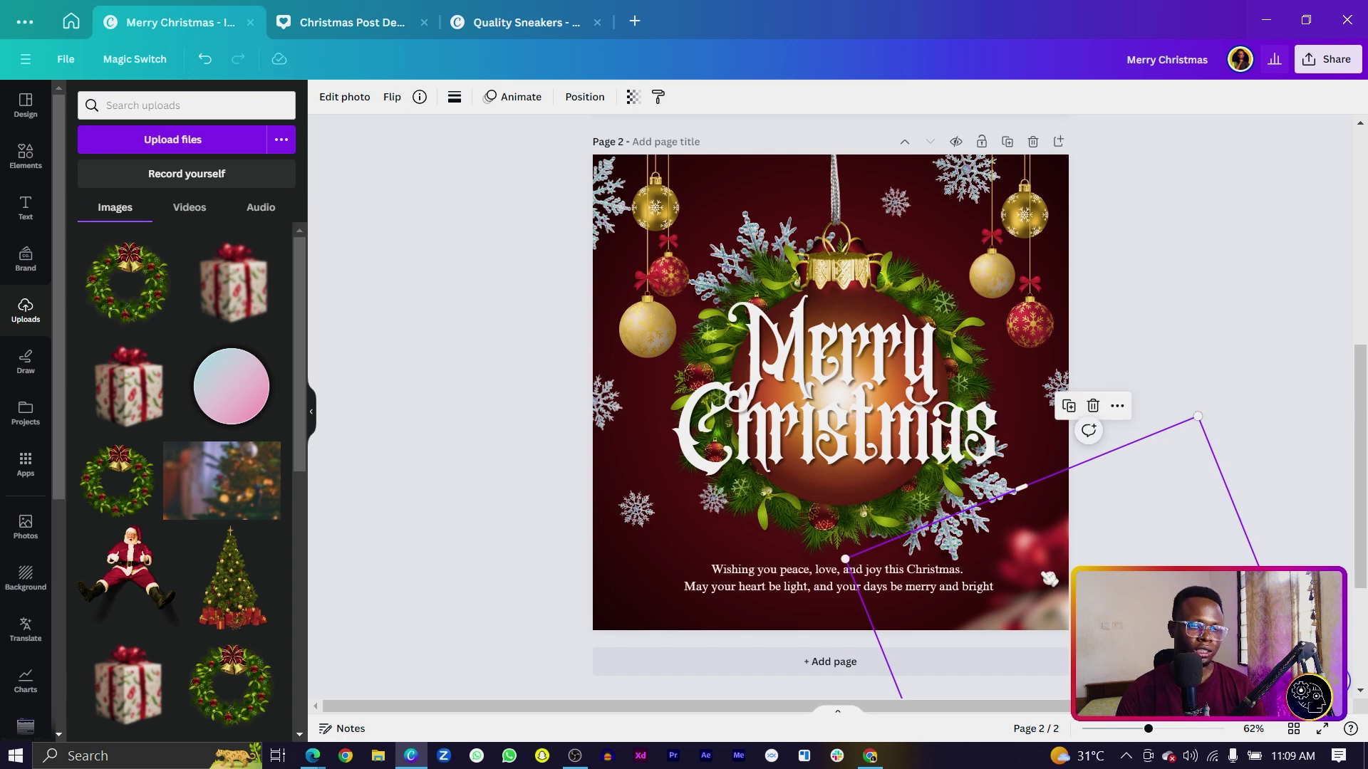
# Apply a Blur effect to the gift photo and tilt it to peek in bottom-left
pyautogui.click(349, 97)
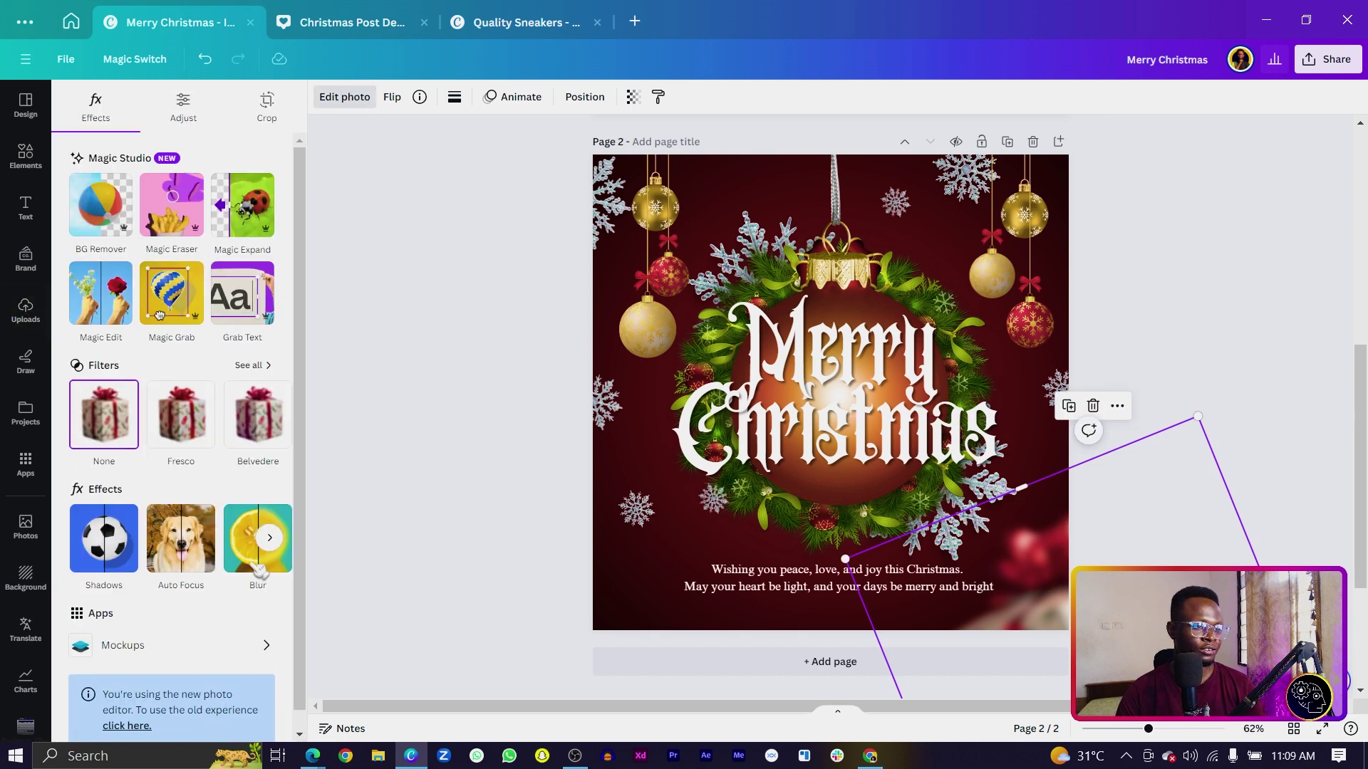
pyautogui.click(253, 567)
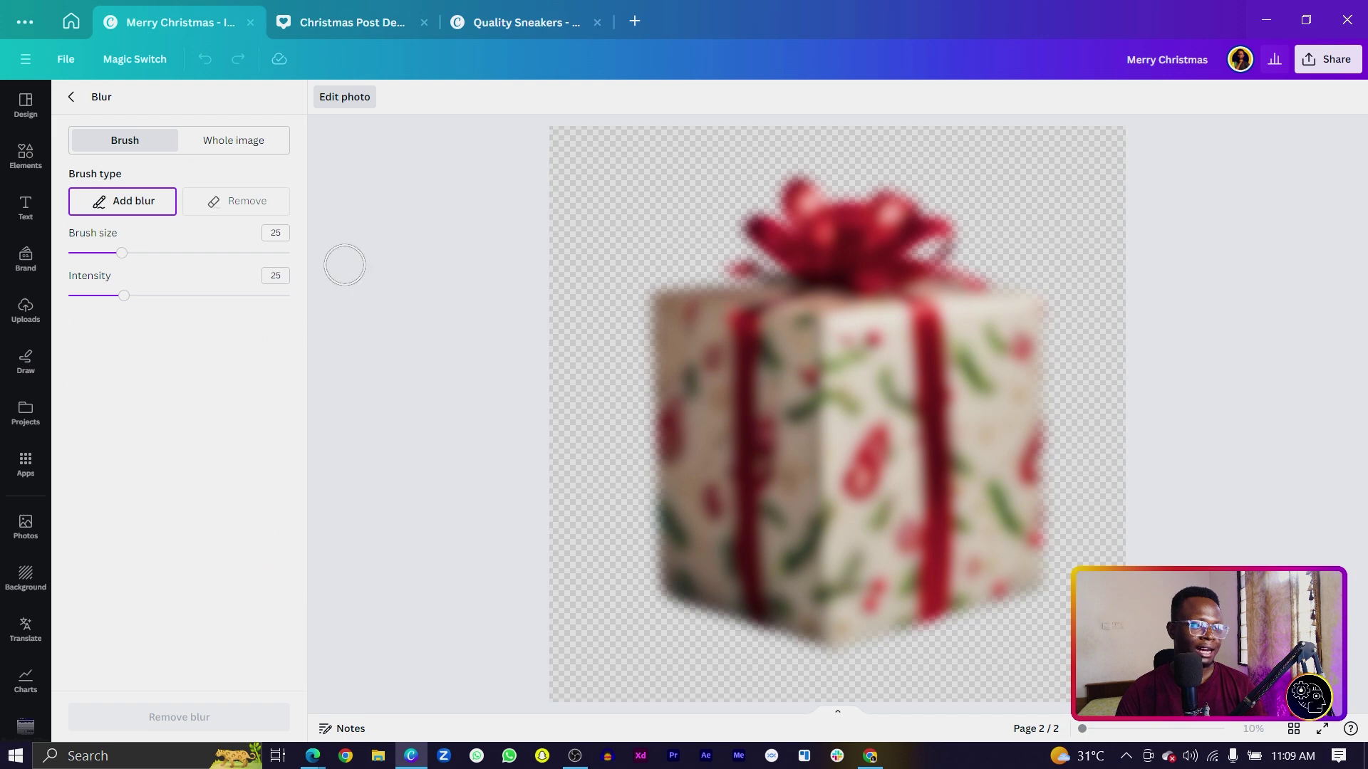
pyautogui.click(72, 97)
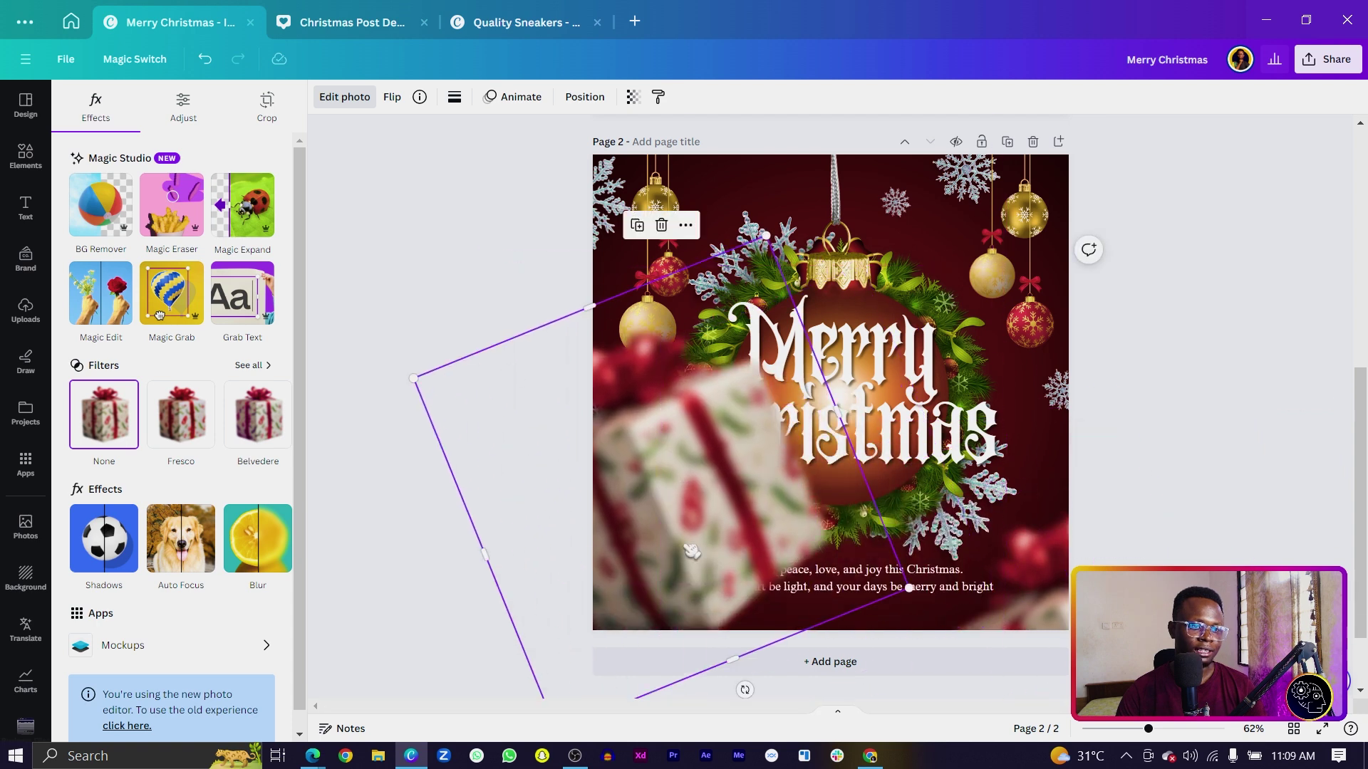
pyautogui.moveTo(745, 690); pyautogui.dragTo(526, 669)
# Move the greeting text layer to the top of the Layers list, above the gift photos
pyautogui.click(875, 590)
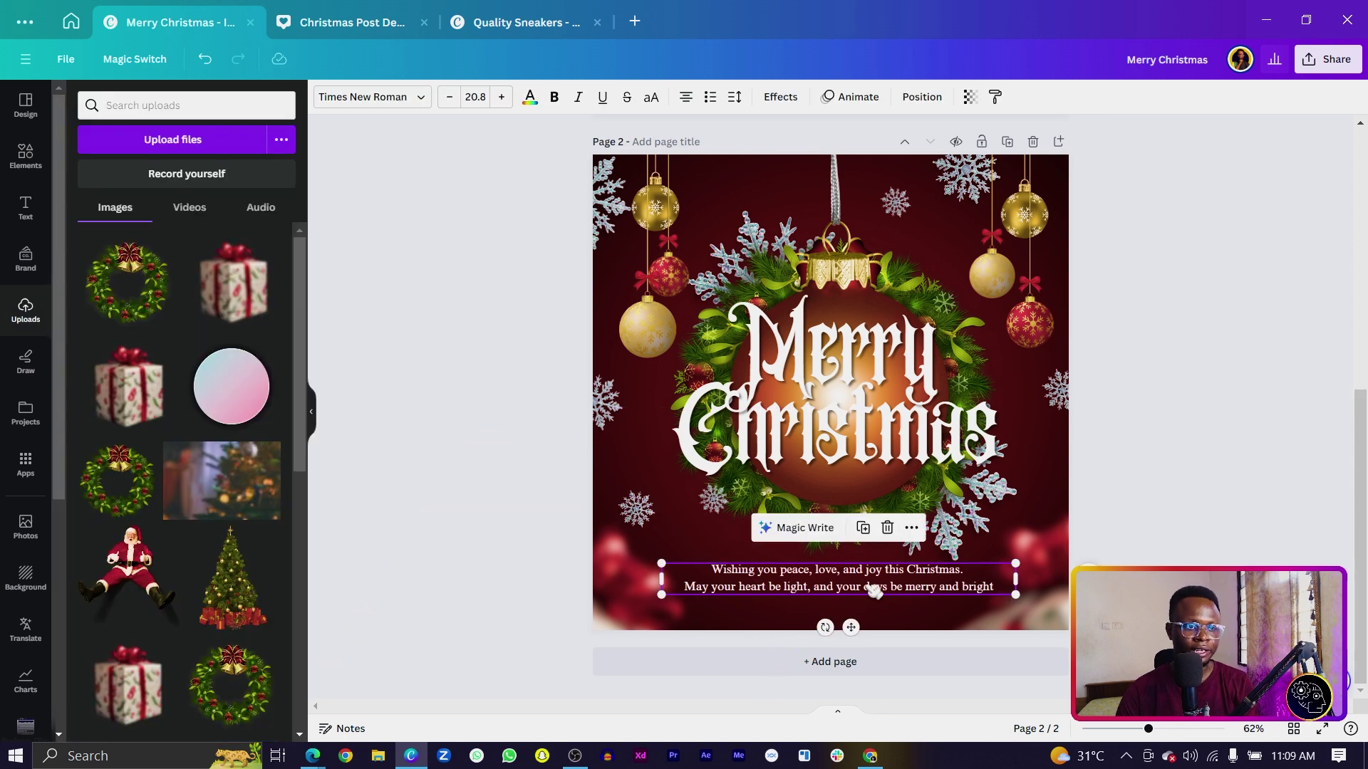
pyautogui.rightClick(875, 591)
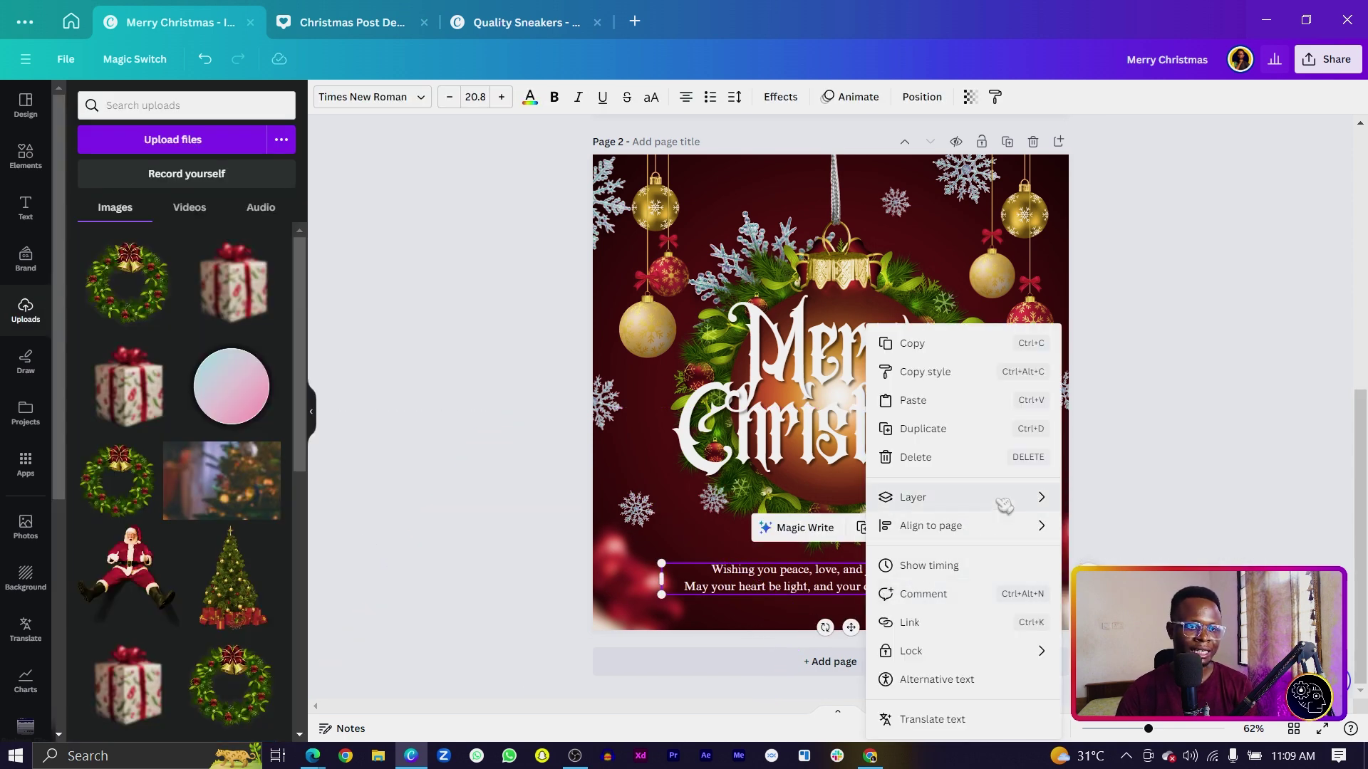
pyautogui.moveTo(1005, 504)
pyautogui.click(1133, 616)
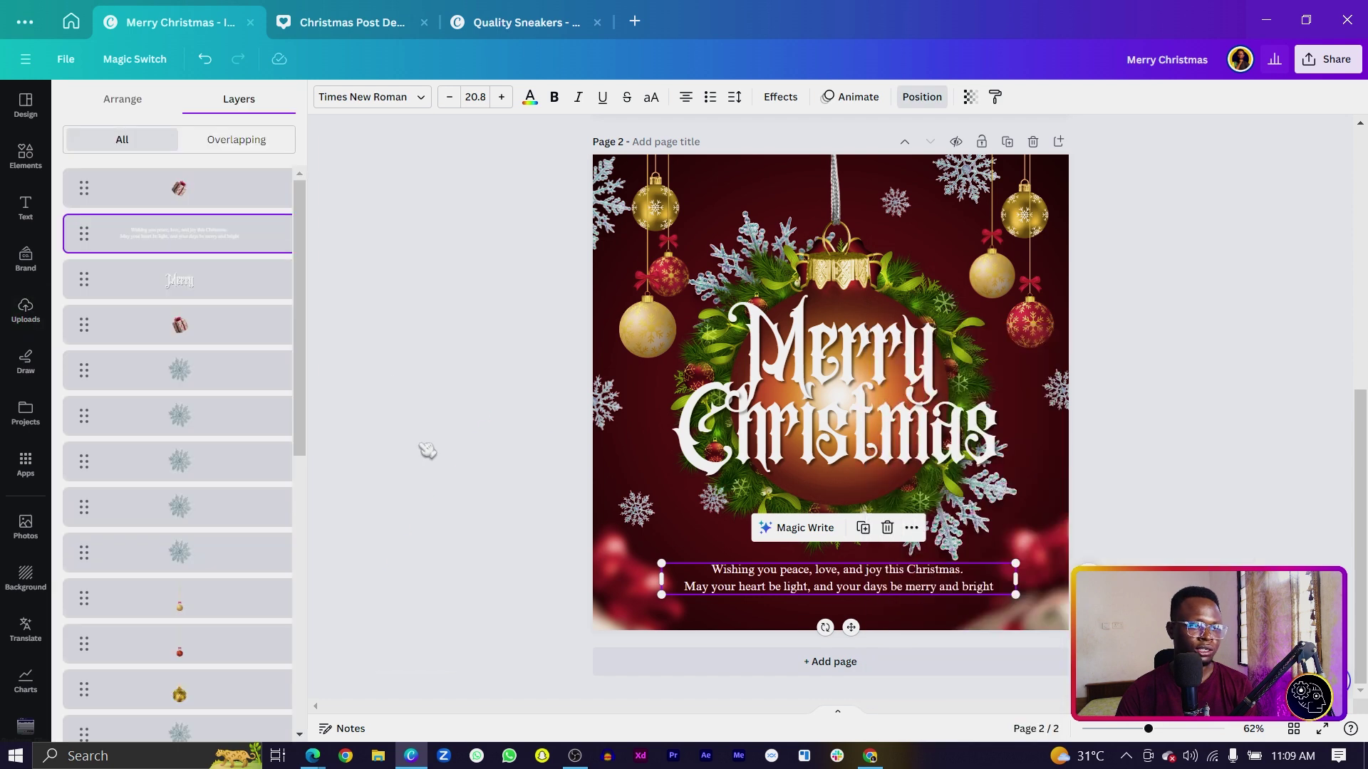
pyautogui.moveTo(178, 246); pyautogui.dragTo(175, 180)
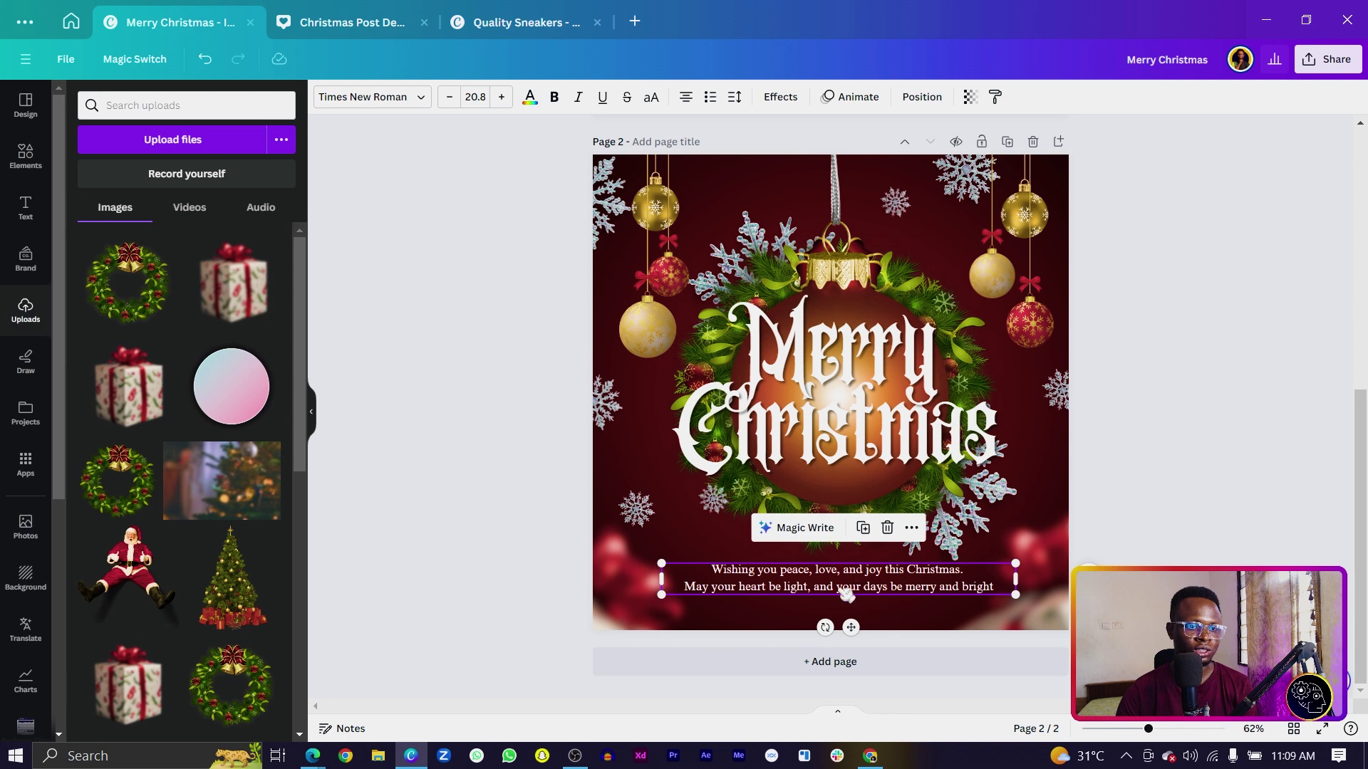